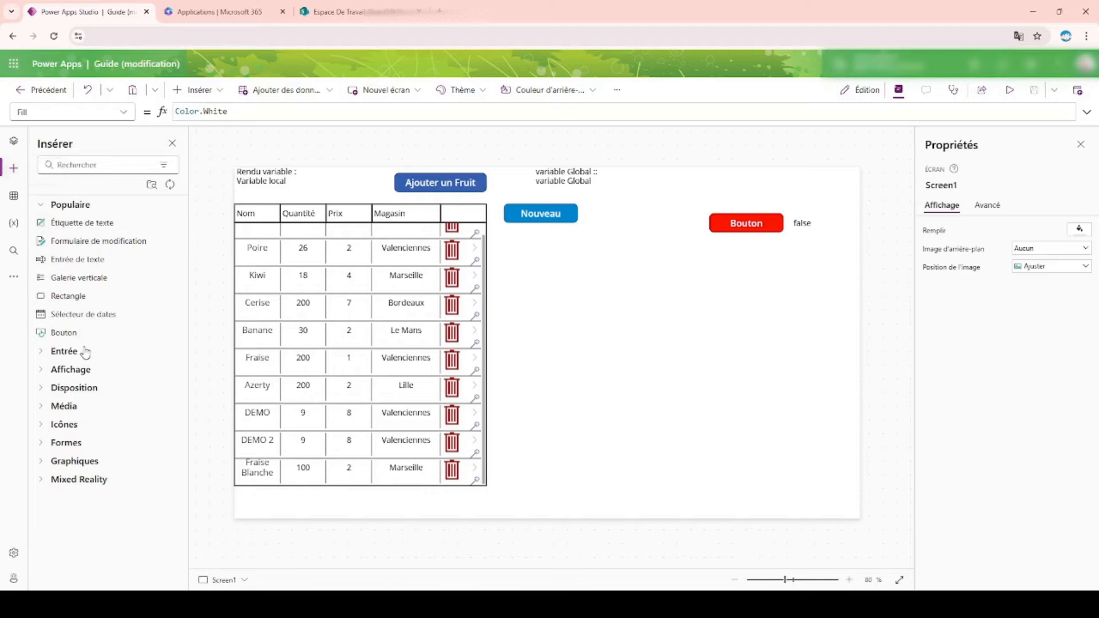
# Step: Expand the Entrée category of insertable controls and examine the input controls it offers
pyautogui.click(80, 351)
pyautogui.scroll(-3, 98, 372)
pyautogui.scroll(-1, 99, 379)
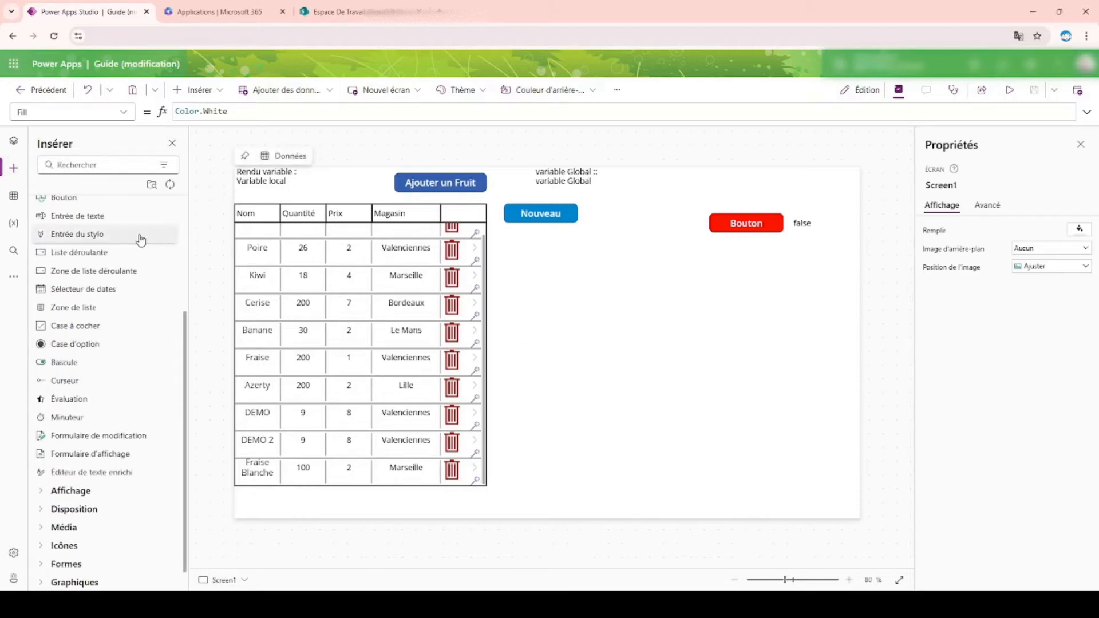
pyautogui.scroll(4, 92, 284)
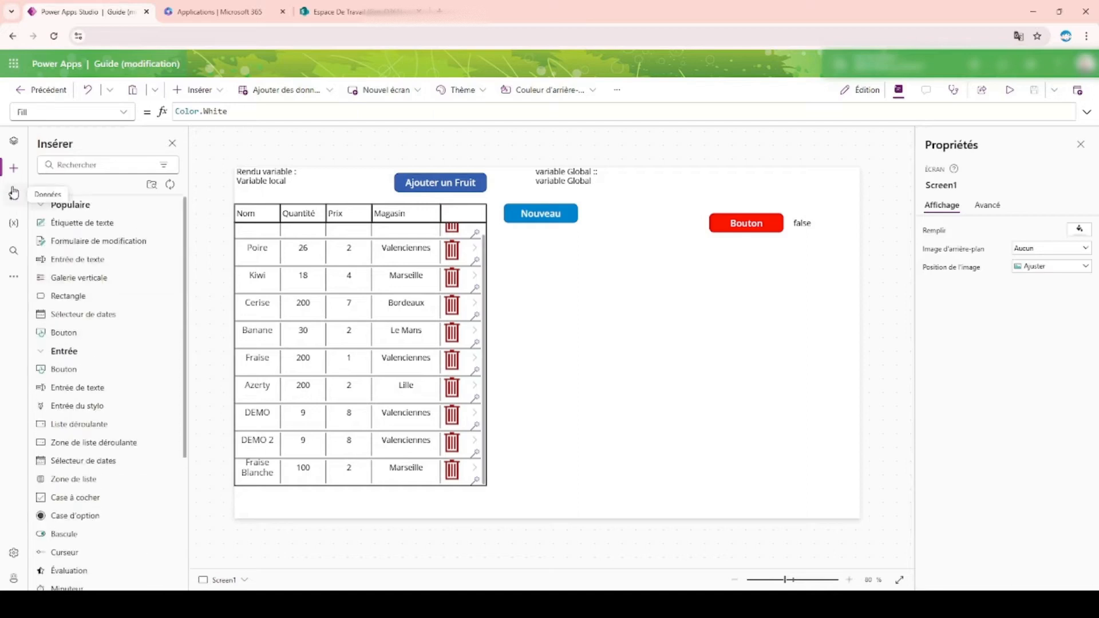
# Step: Display the app's screen tree and open Screen3 with the fruit entry form
pyautogui.click(13, 141)
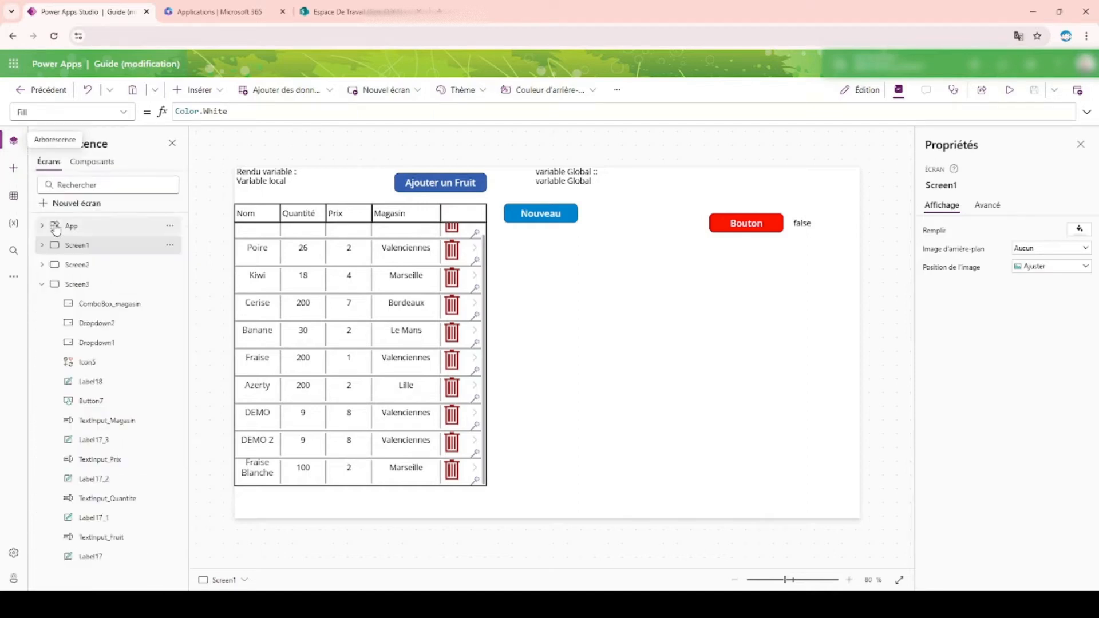
pyautogui.click(78, 265)
pyautogui.click(78, 284)
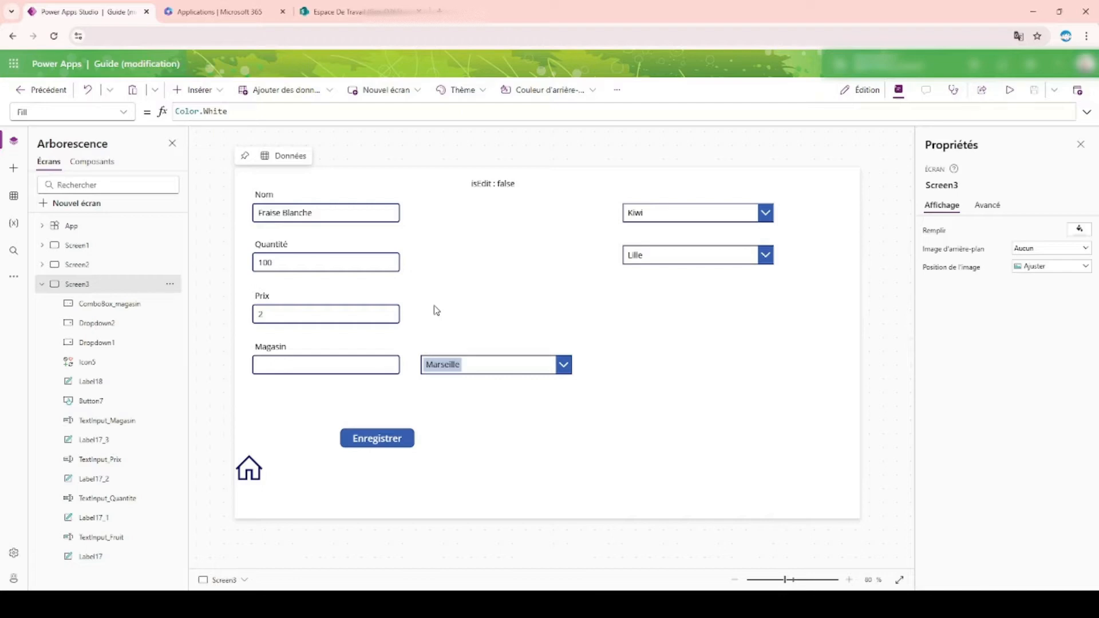
# Step: Switch to the SharePoint Fruits list, examine its columns and their types in the list settings, and return to the list
pyautogui.click(373, 5)
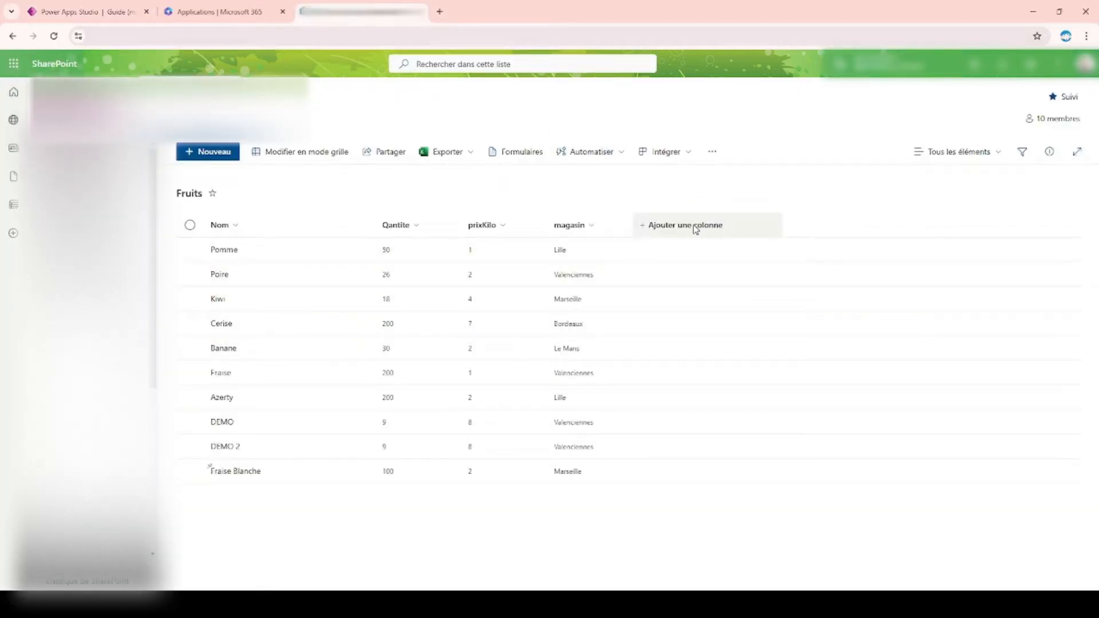
pyautogui.click(1031, 64)
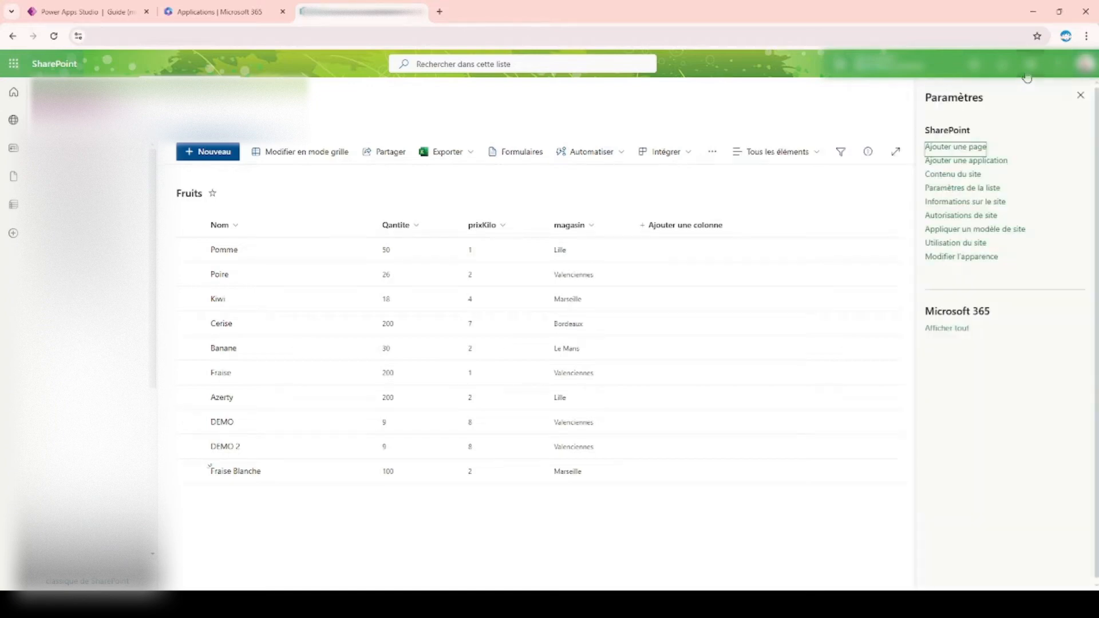
pyautogui.click(979, 189)
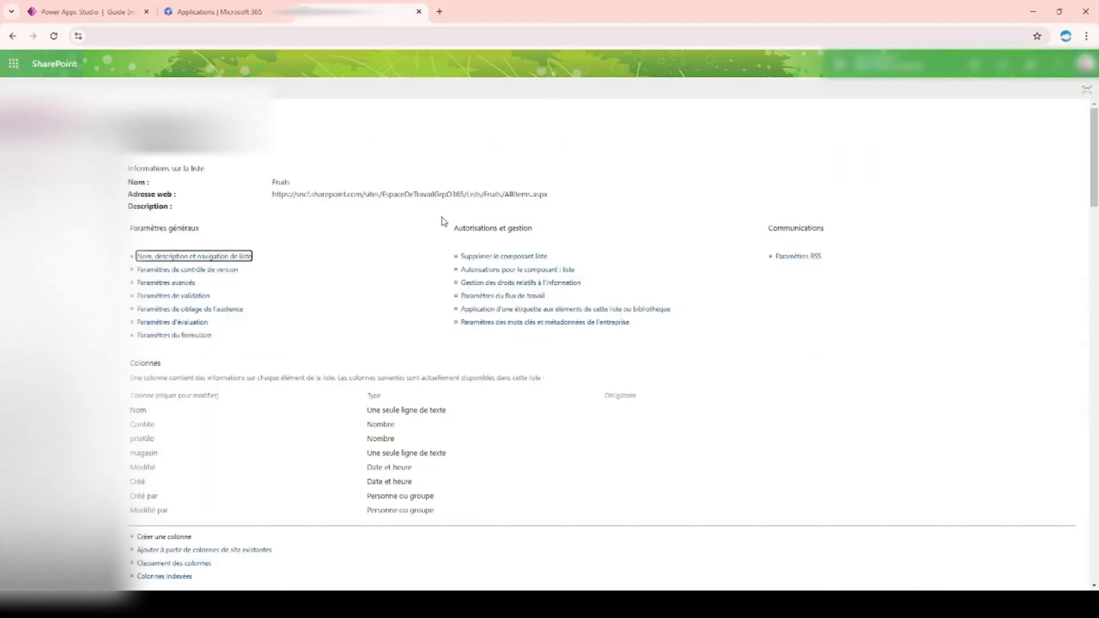
pyautogui.scroll(-5, 180, 257)
pyautogui.scroll(4, 220, 331)
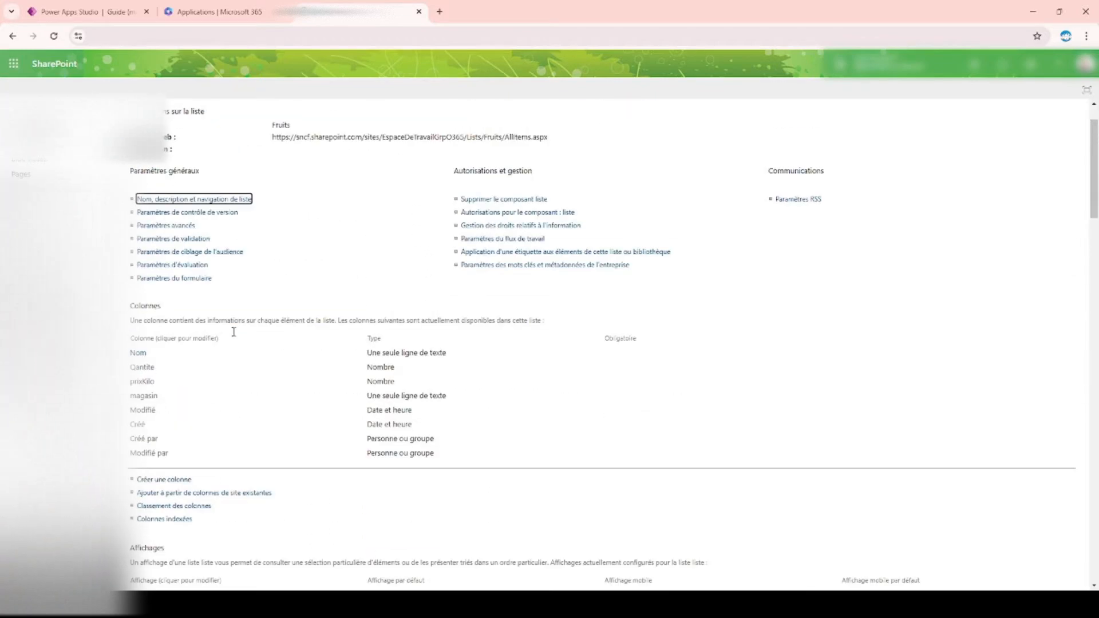
pyautogui.scroll(1, 83, 142)
pyautogui.click(83, 142)
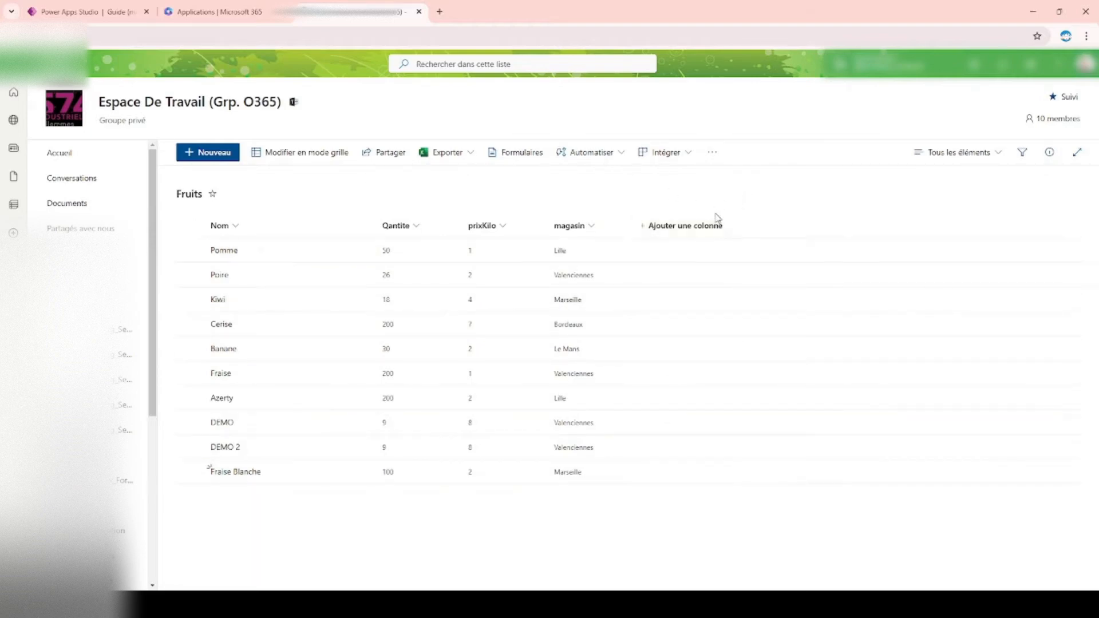
# Step: Create a new column of type Oui/Non in the Fruits list
pyautogui.click(691, 228)
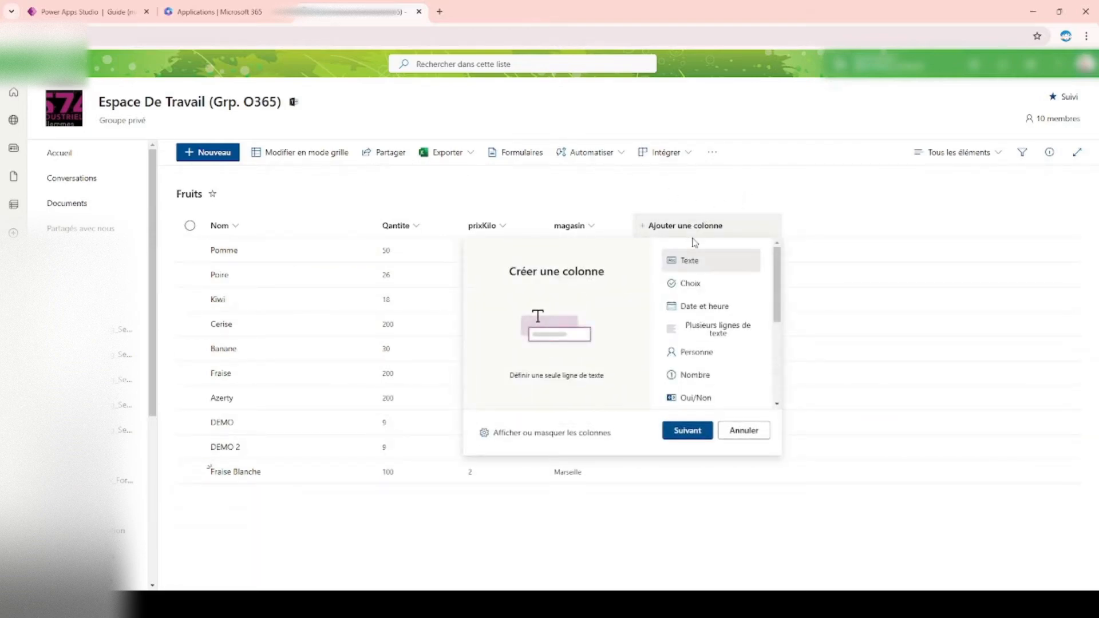
pyautogui.scroll(-1, 703, 325)
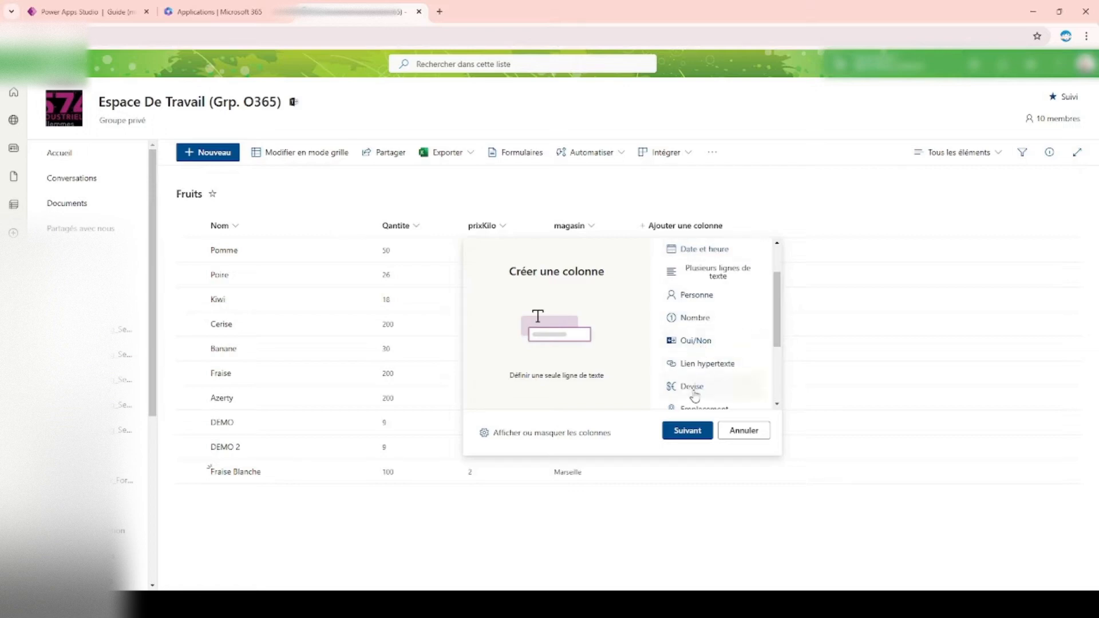
pyautogui.scroll(-1, 708, 366)
pyautogui.scroll(1, 708, 362)
pyautogui.click(706, 345)
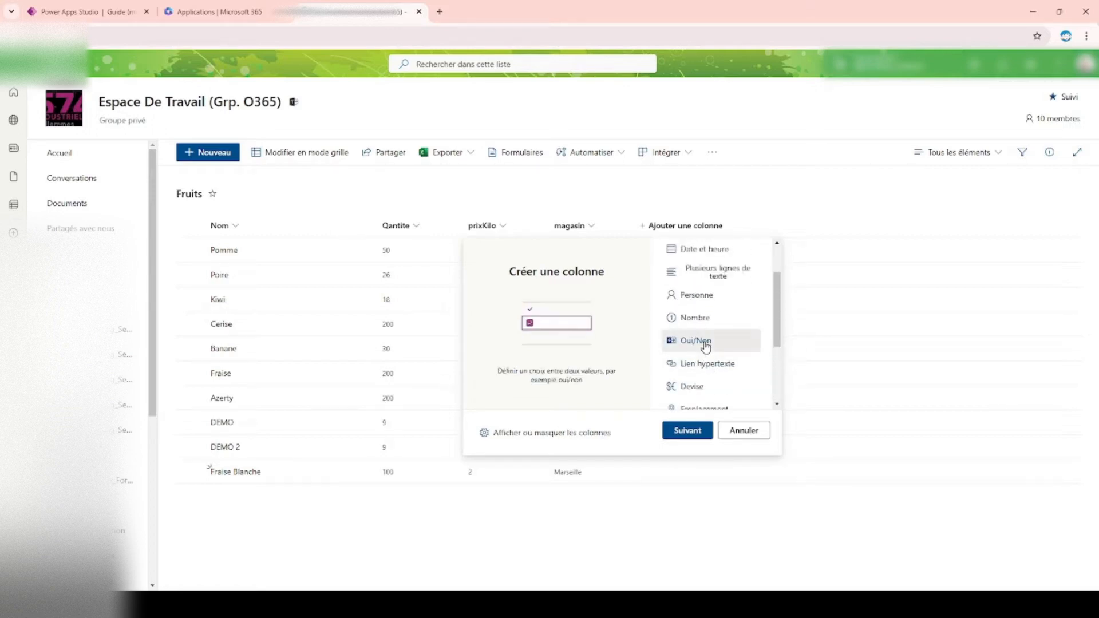
pyautogui.click(685, 435)
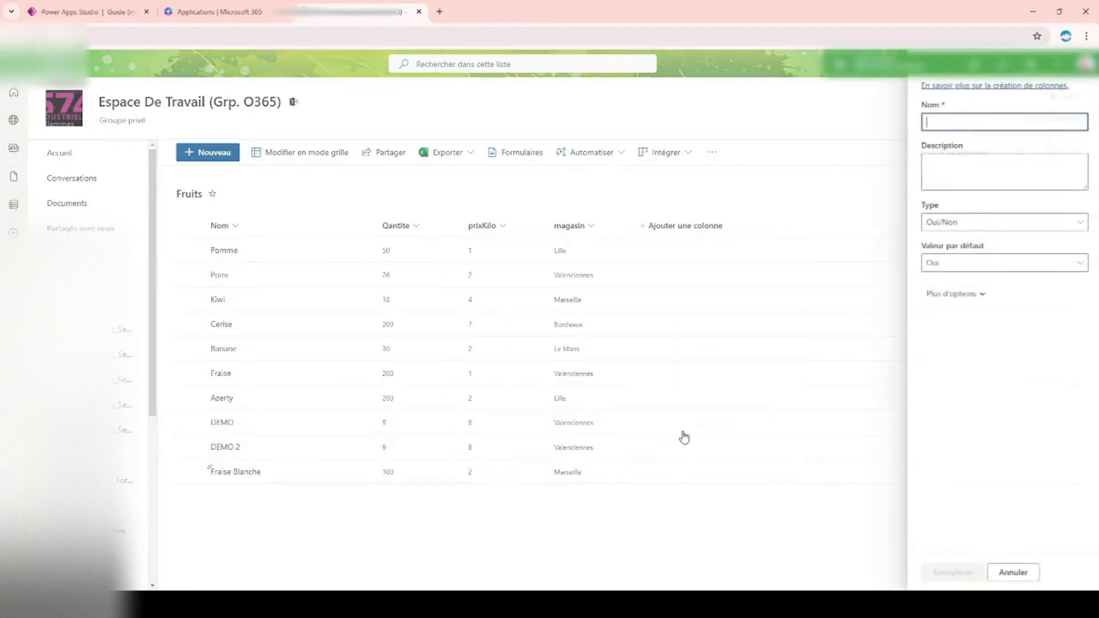
# Step: Name the new column enRayon, set its default value to Non, and save it
pyautogui.click(952, 296)
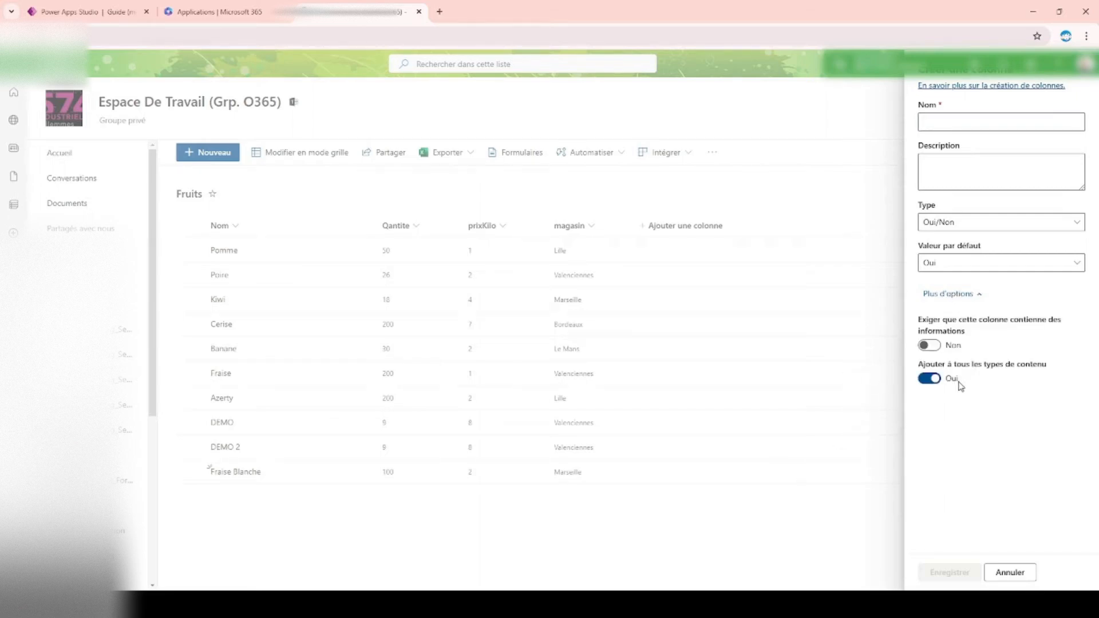
pyautogui.click(1000, 123)
pyautogui.write('enRayon')
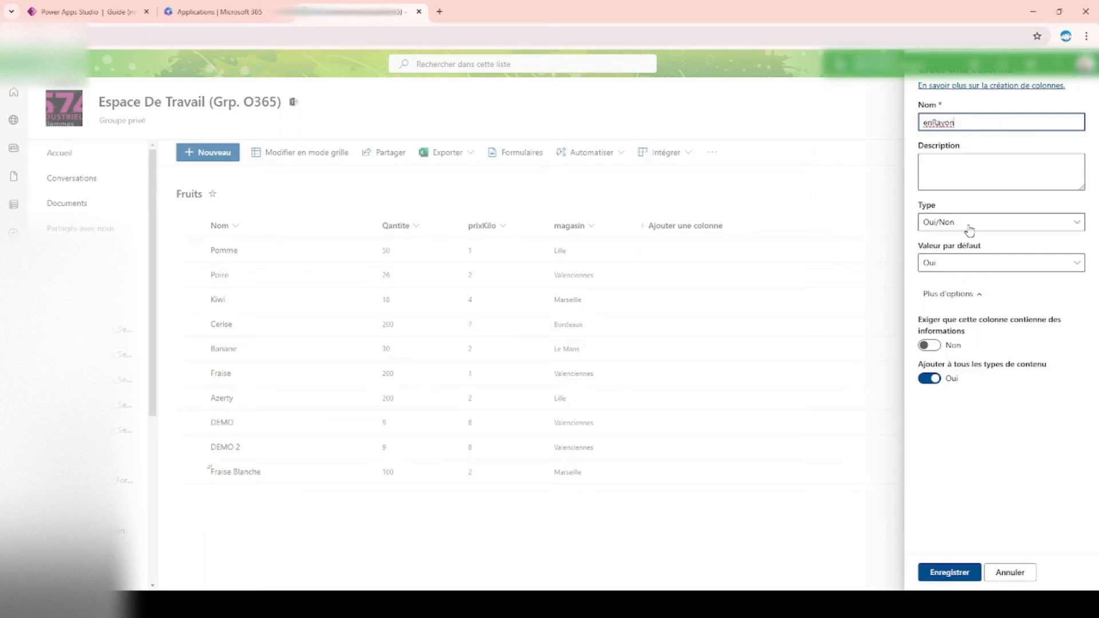
pyautogui.click(951, 265)
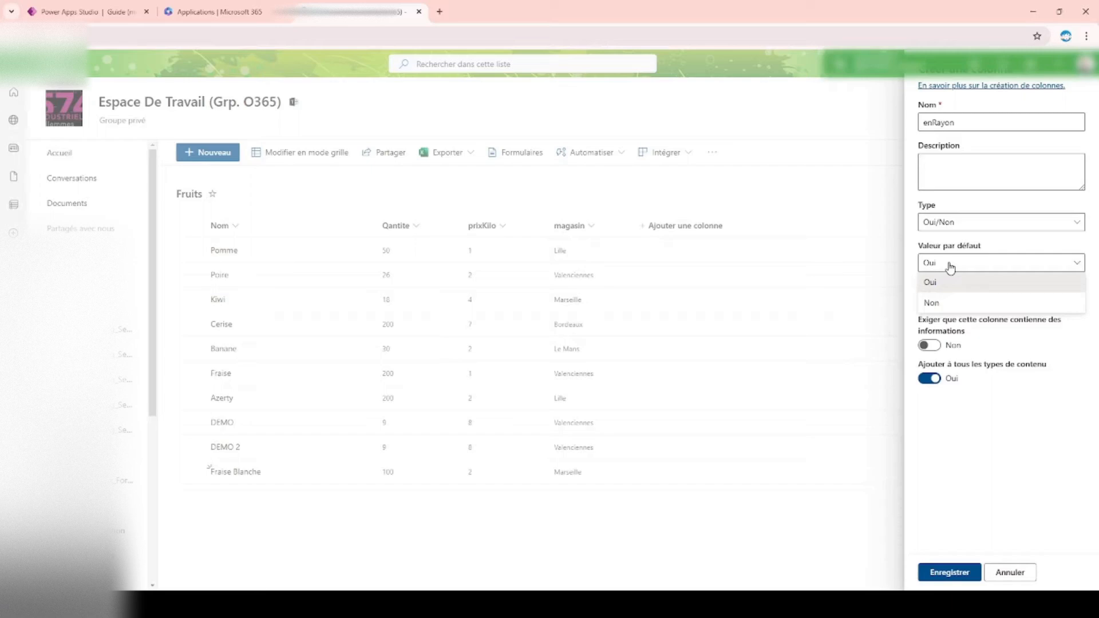
pyautogui.click(934, 304)
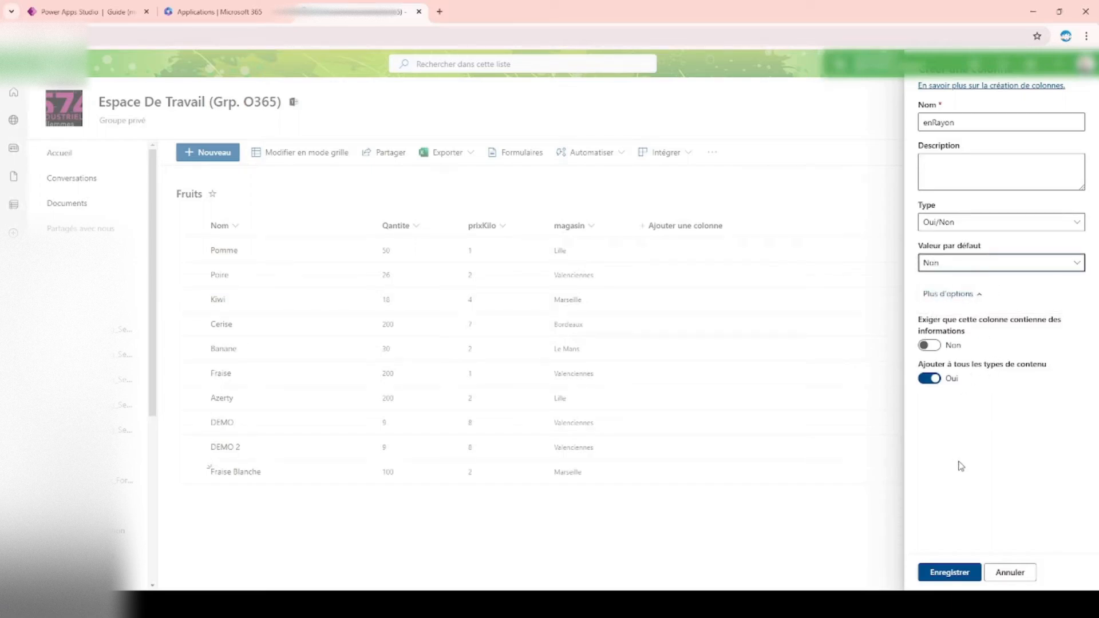
pyautogui.click(954, 575)
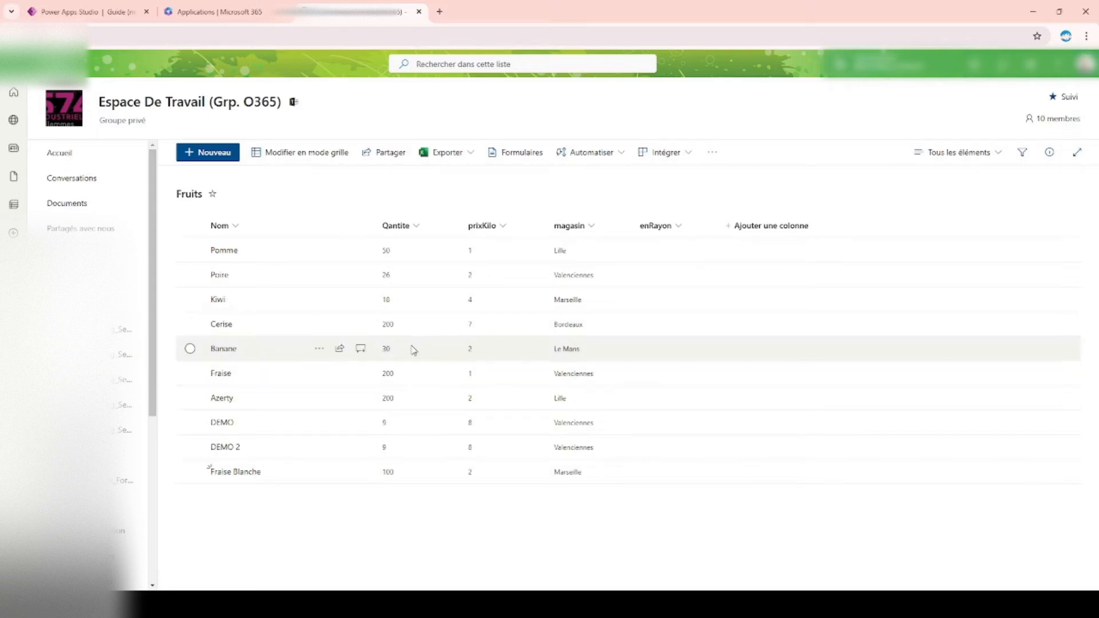
# Step: Edit the Fruits list in grid mode and tick enRayon for Pomme, Poire, Kiwi and Cerise
pyautogui.click(306, 160)
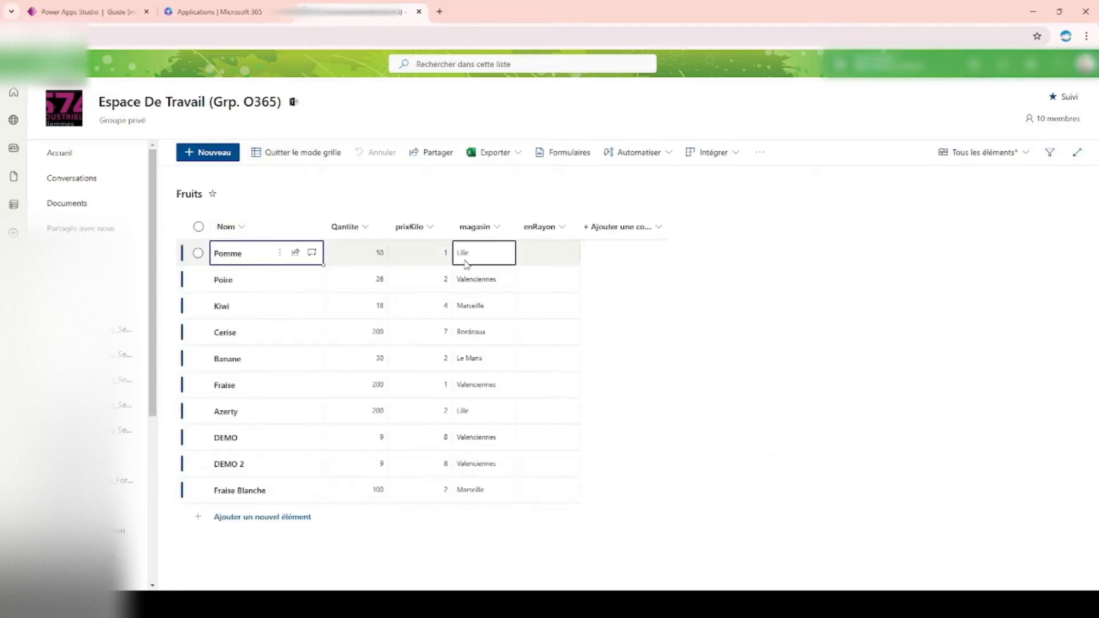
pyautogui.click(542, 258)
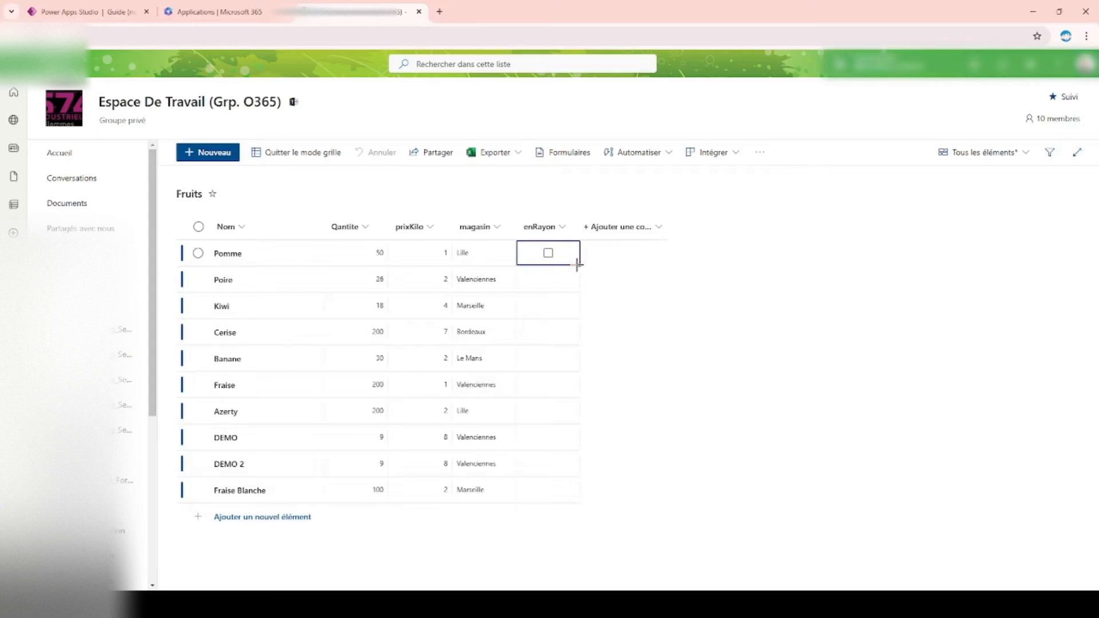
pyautogui.click(548, 254)
pyautogui.moveTo(580, 264); pyautogui.dragTo(566, 344)
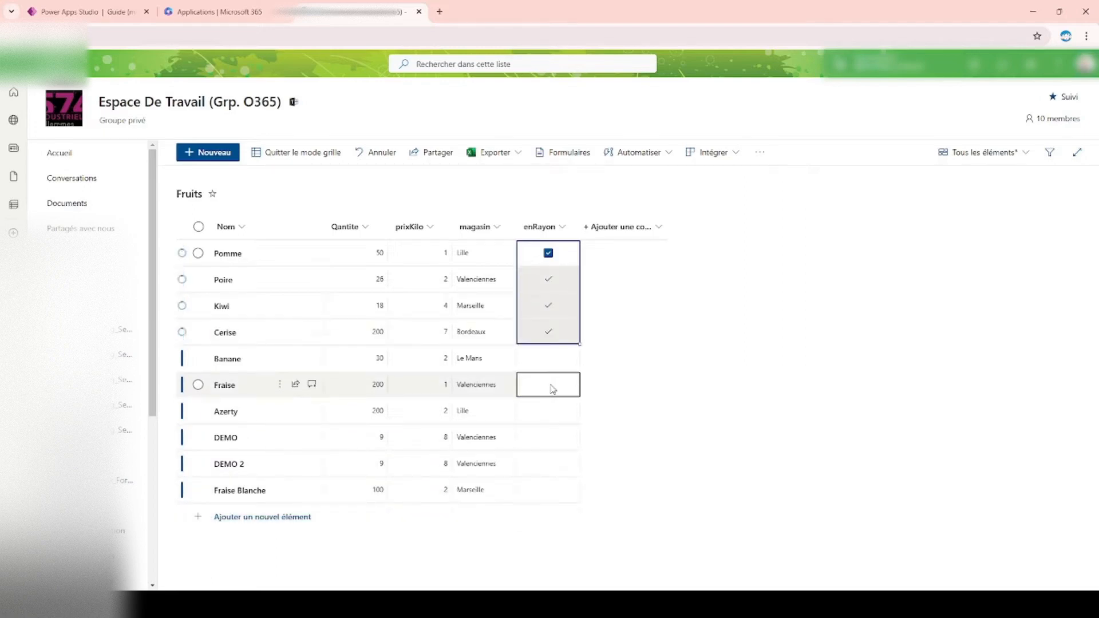
# Step: Set enRayon to unticked for Banane through Fraise Blanche and exit grid mode
pyautogui.click(553, 362)
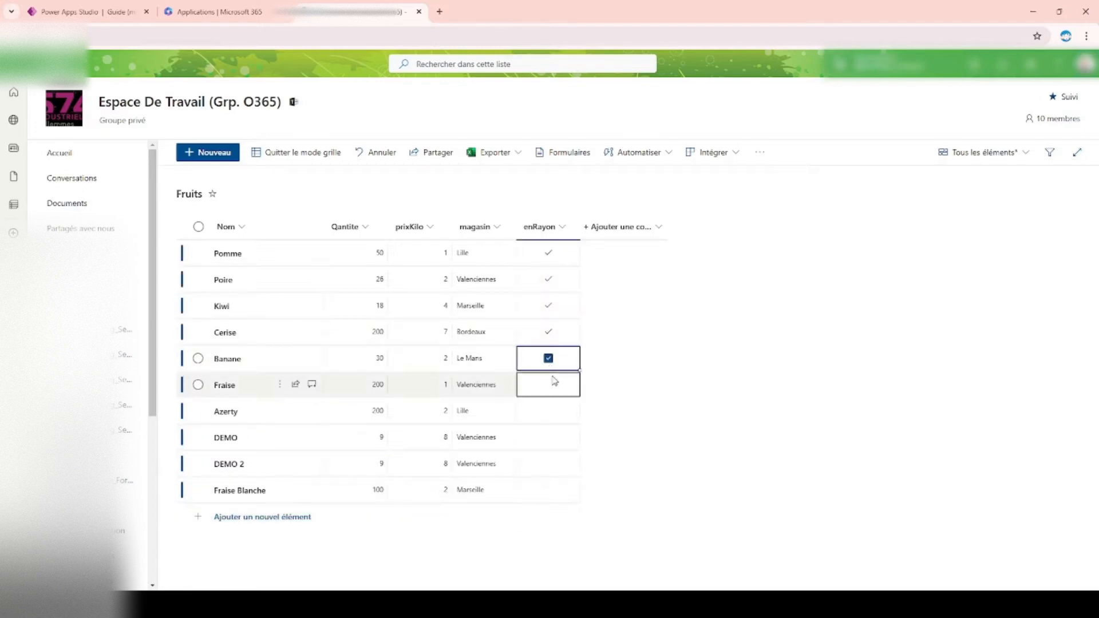
pyautogui.click(549, 359)
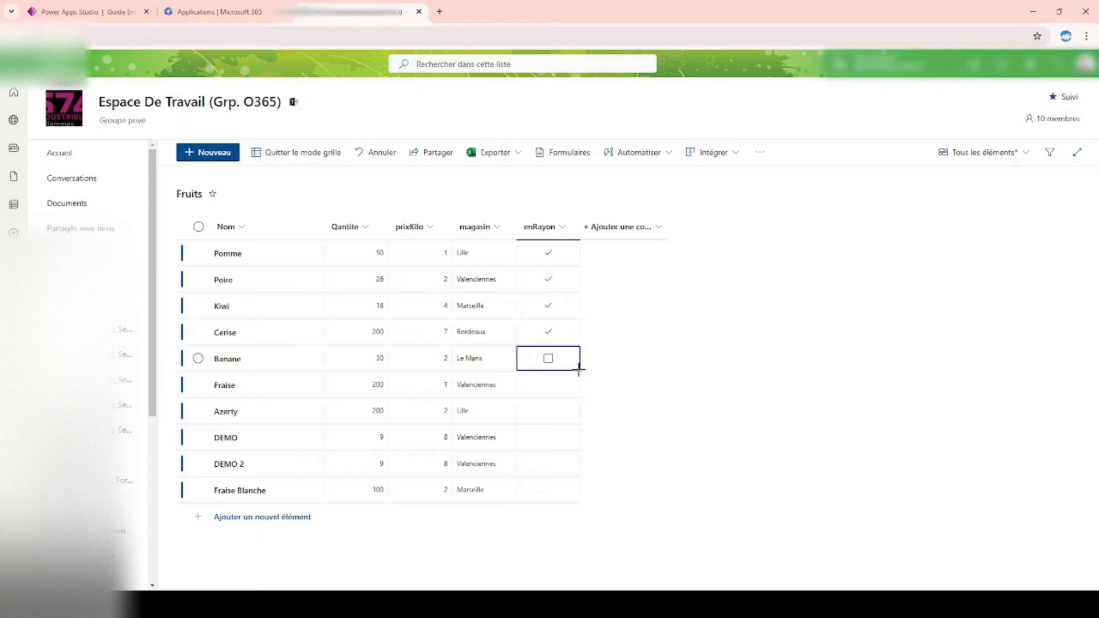
pyautogui.moveTo(579, 371); pyautogui.dragTo(564, 494)
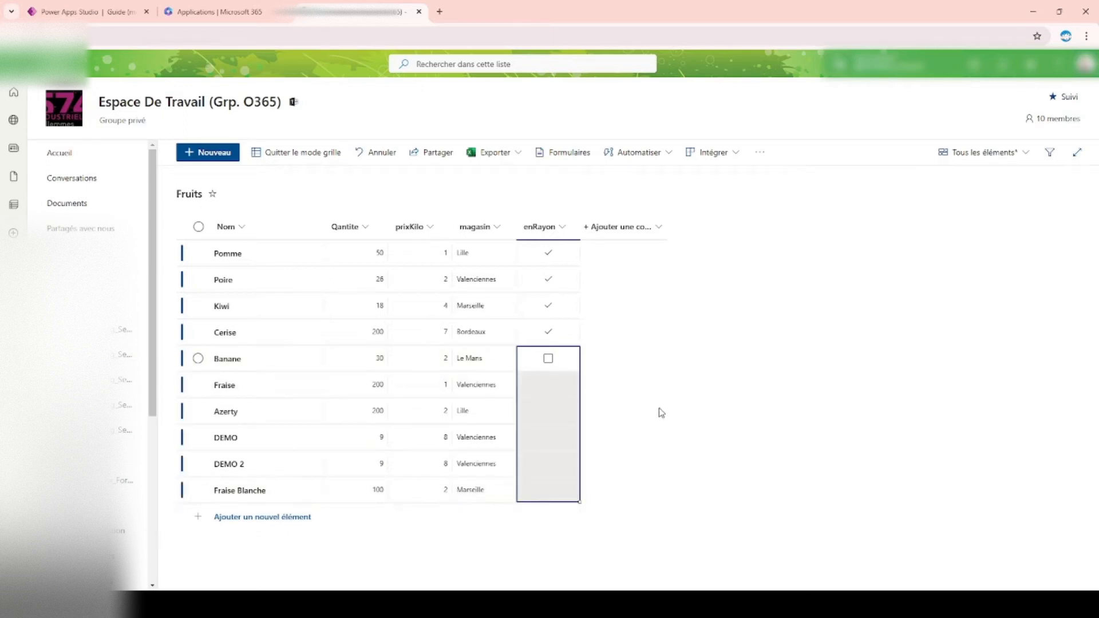
pyautogui.click(576, 287)
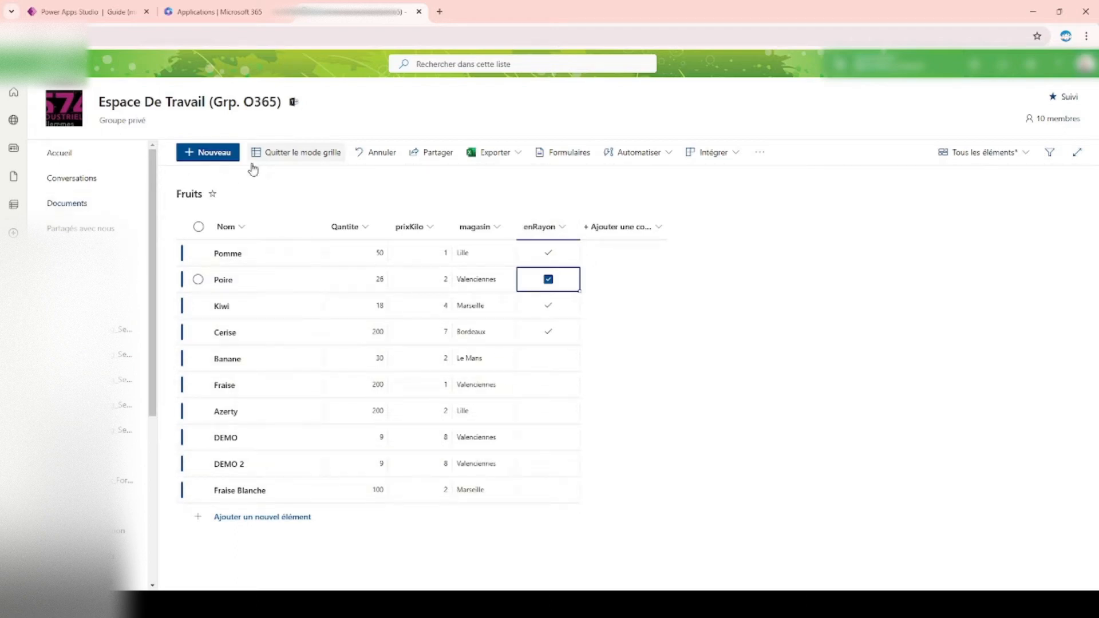
pyautogui.click(298, 154)
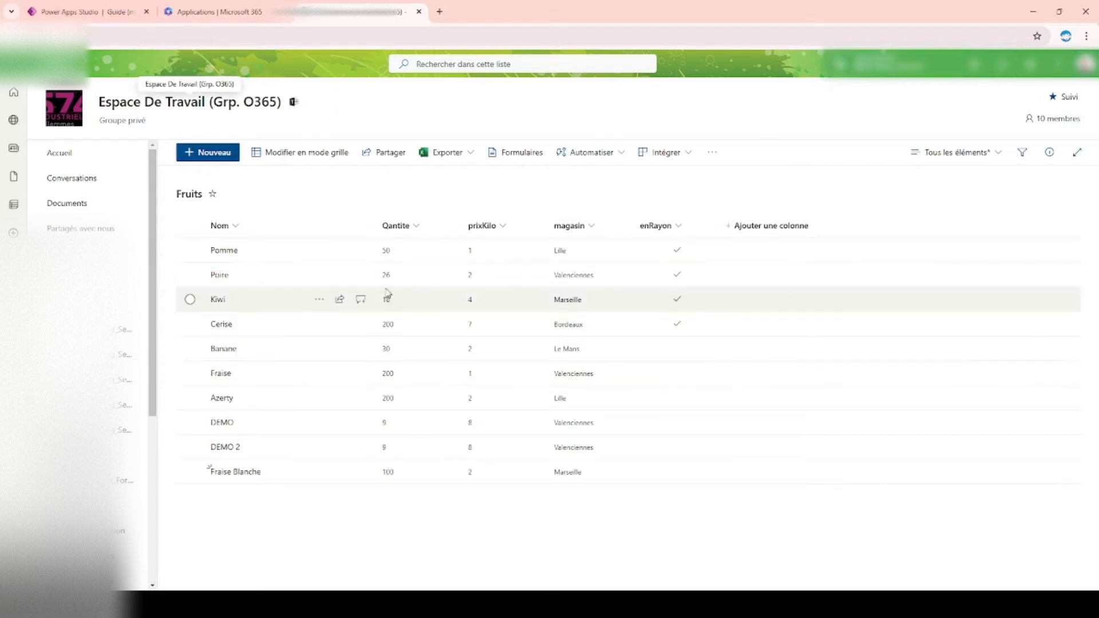
# Step: Switch to Power Apps Studio and insert a Case d'option control on Screen3 below the Kiwi and Lille dropdowns
pyautogui.click(67, 4)
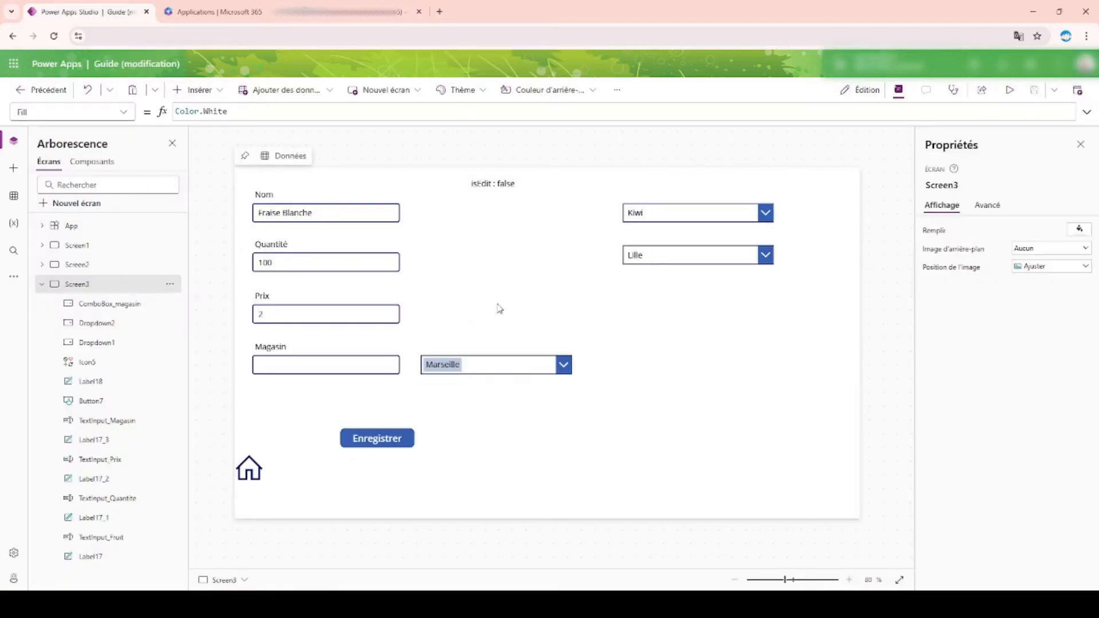
pyautogui.click(197, 90)
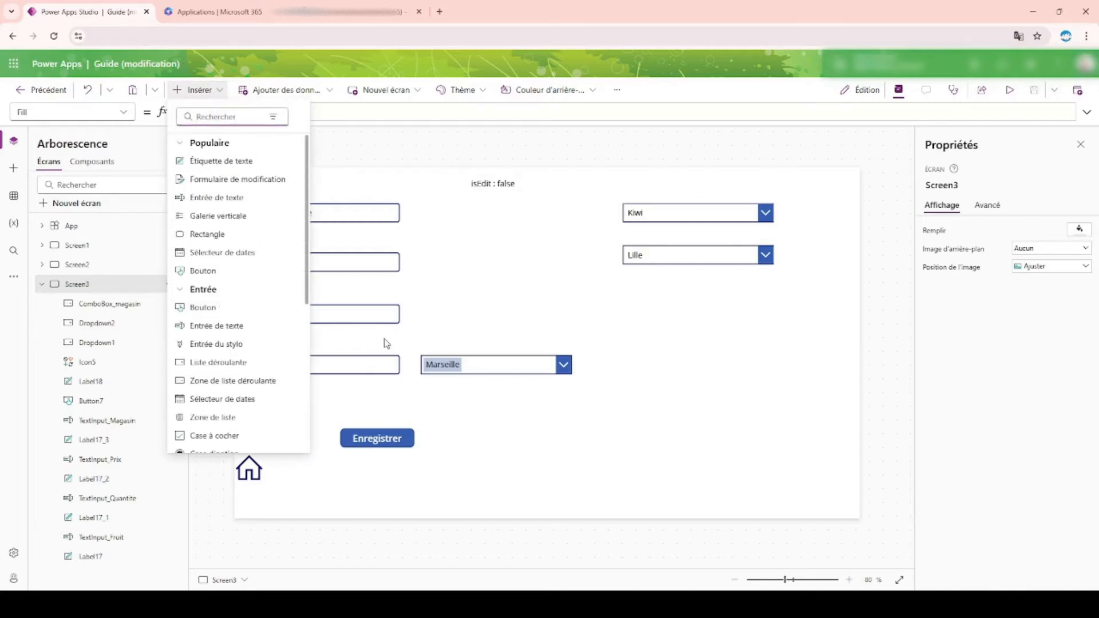
pyautogui.scroll(-2, 261, 311)
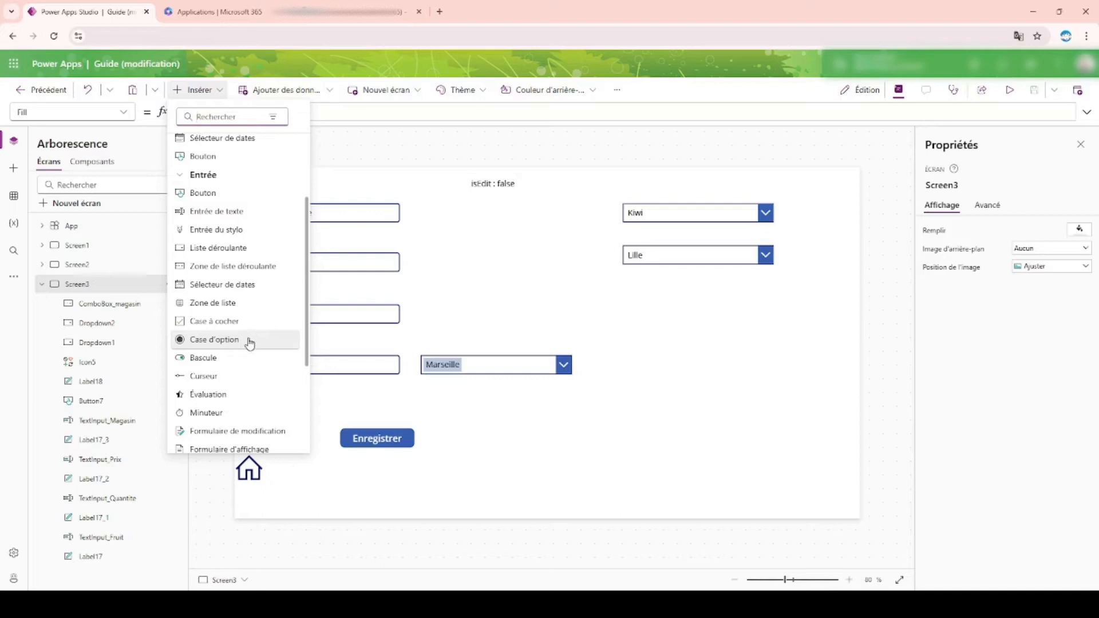
pyautogui.click(249, 339)
pyautogui.moveTo(269, 207); pyautogui.dragTo(732, 333)
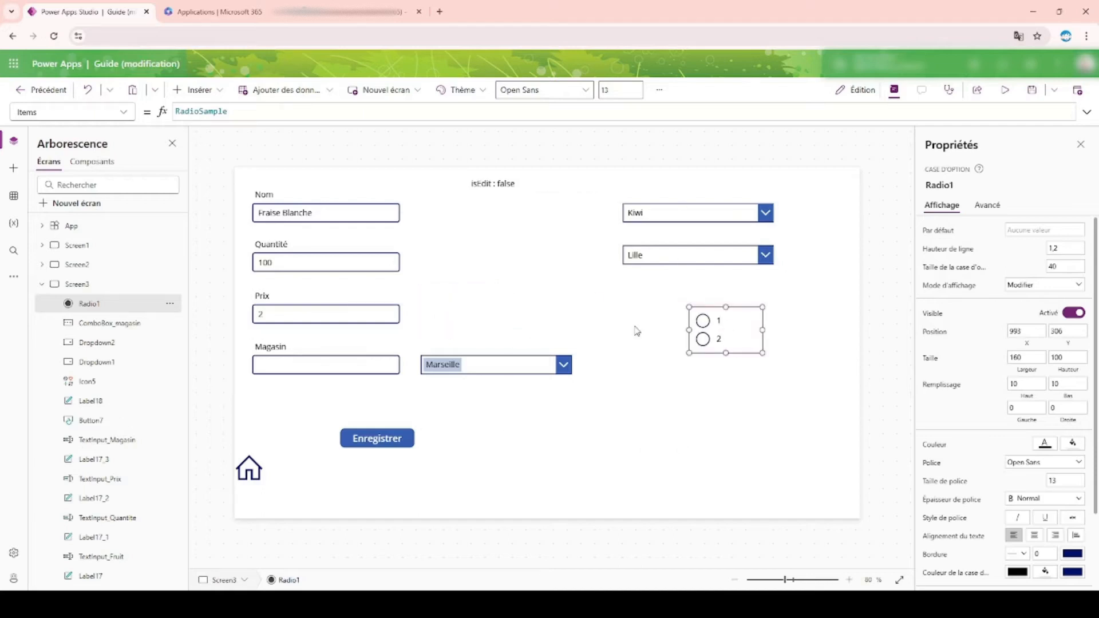
# Step: Move the Magasin text input down and place the store combo box directly under the Magasin label
pyautogui.click(320, 363)
pyautogui.moveTo(320, 362); pyautogui.dragTo(329, 388)
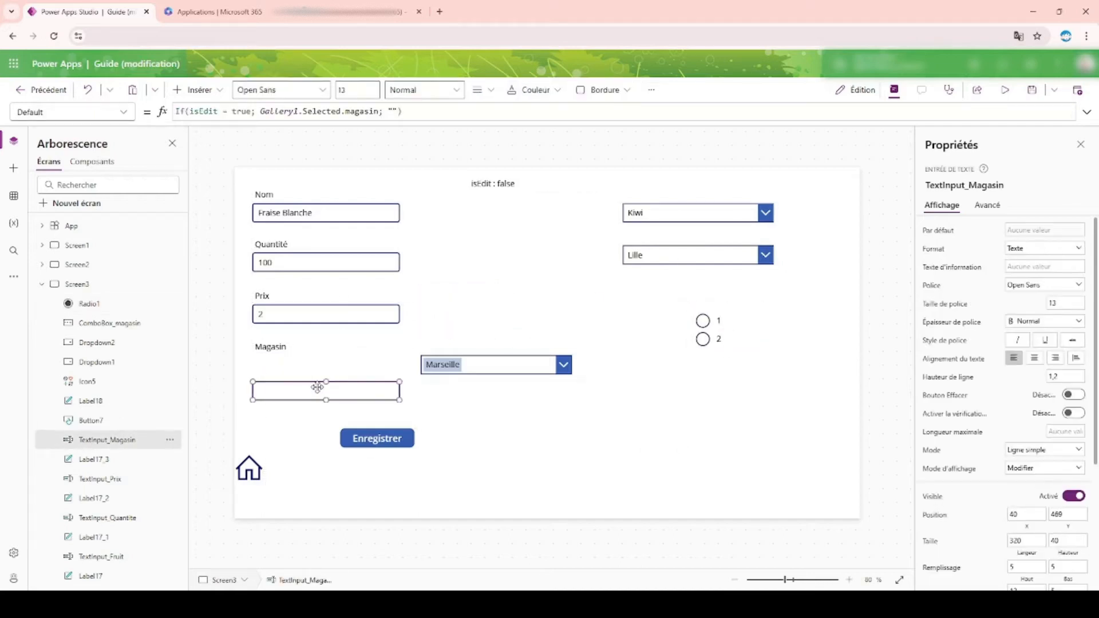
pyautogui.click(510, 358)
pyautogui.moveTo(426, 370); pyautogui.dragTo(345, 375)
# Step: Move the radio control beside the Magasin fields, at about X 439, Y 412, and set its Items to Fruits.enRayon
pyautogui.click(726, 327)
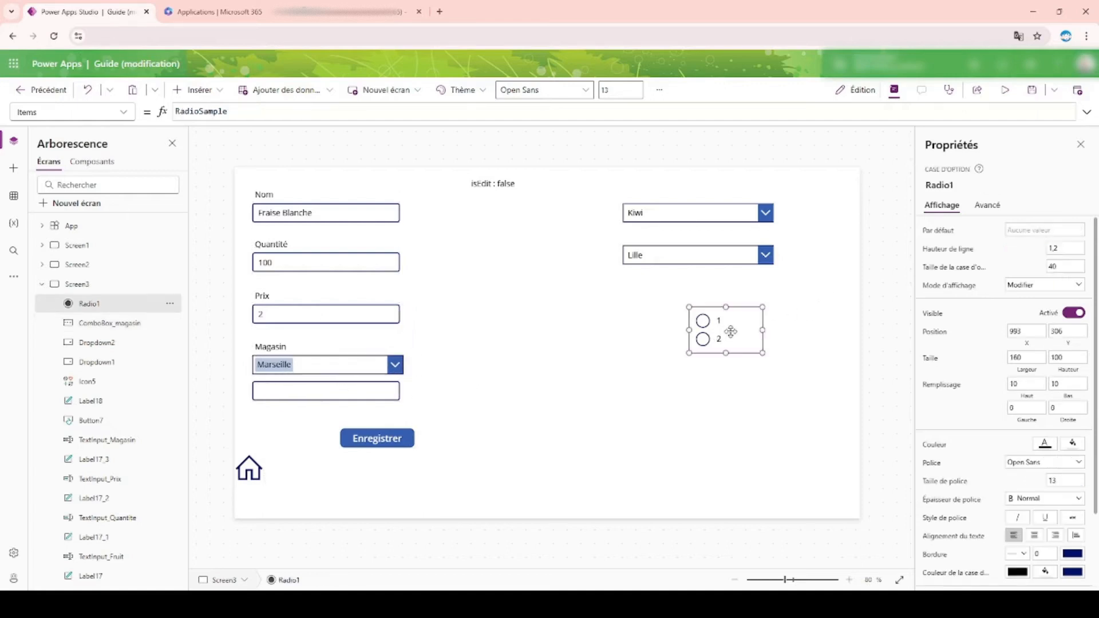
pyautogui.moveTo(726, 327); pyautogui.dragTo(486, 376)
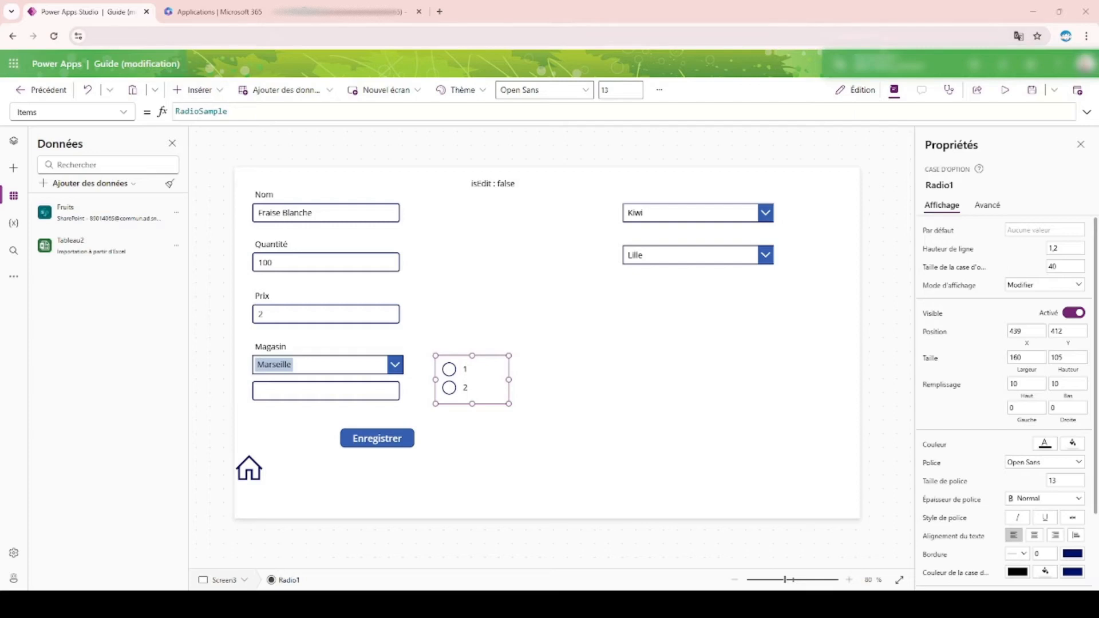
pyautogui.doubleClick(203, 109)
pyautogui.write('Fruits')
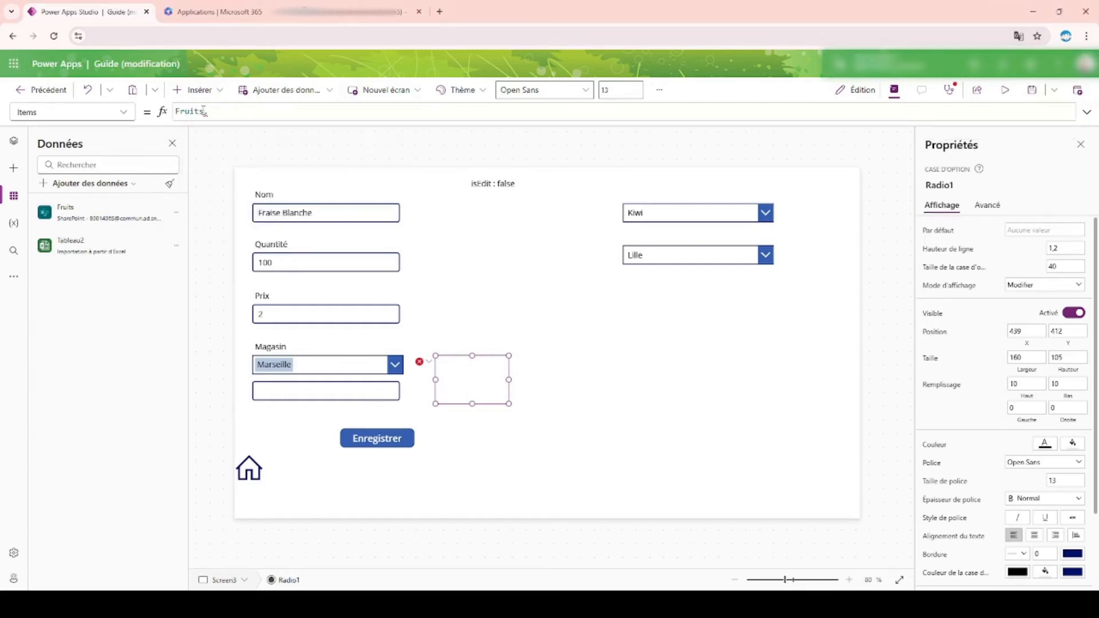
pyautogui.write('.enRayon')
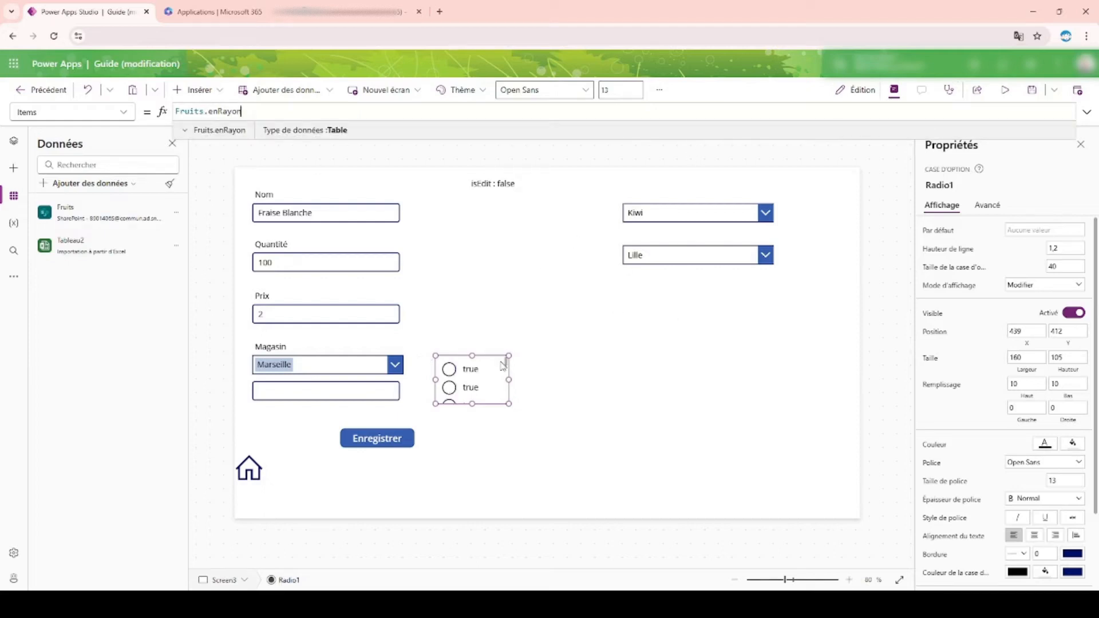
# Step: Enlarge the radio control to a height of about 343 and set its Items to Distinct( Fruits; enRayon )
pyautogui.moveTo(472, 404); pyautogui.dragTo(472, 453)
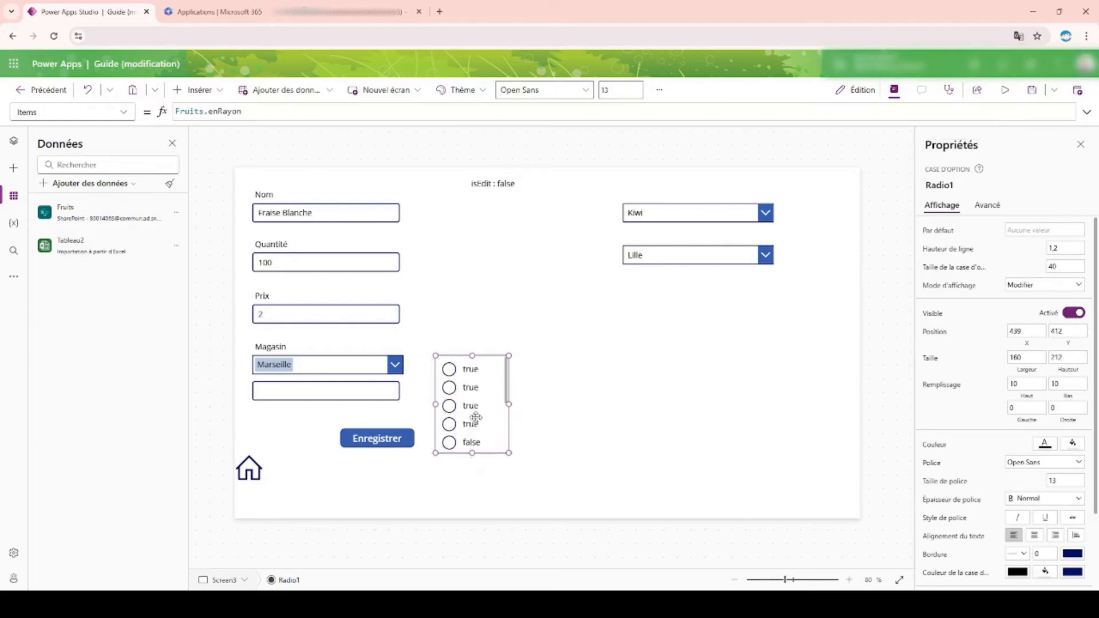
pyautogui.moveTo(473, 355); pyautogui.dragTo(484, 291)
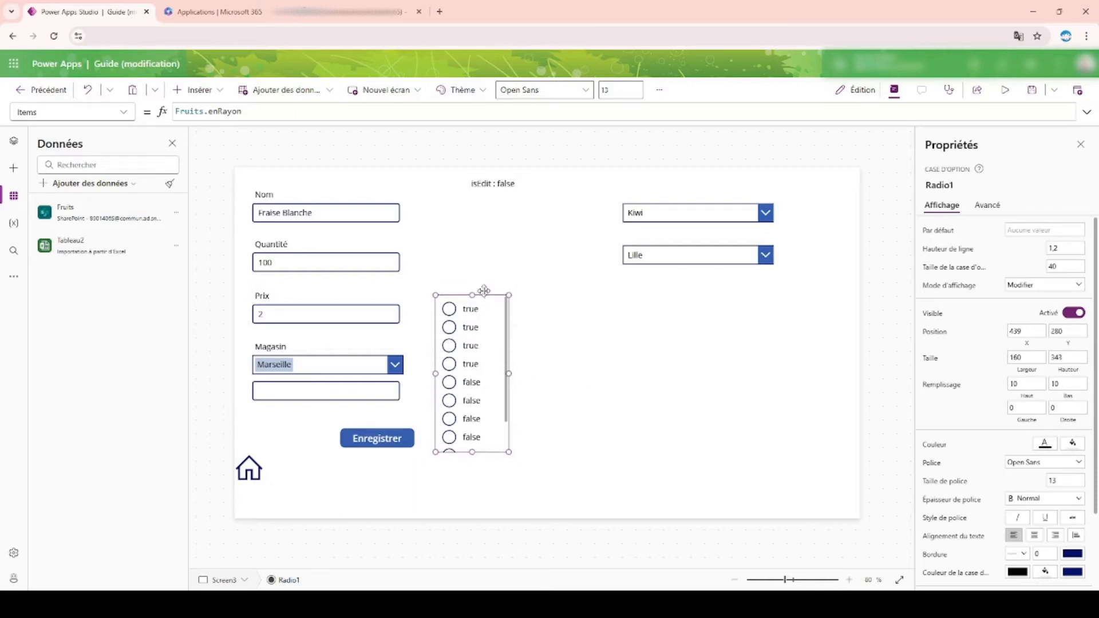
pyautogui.click(176, 112)
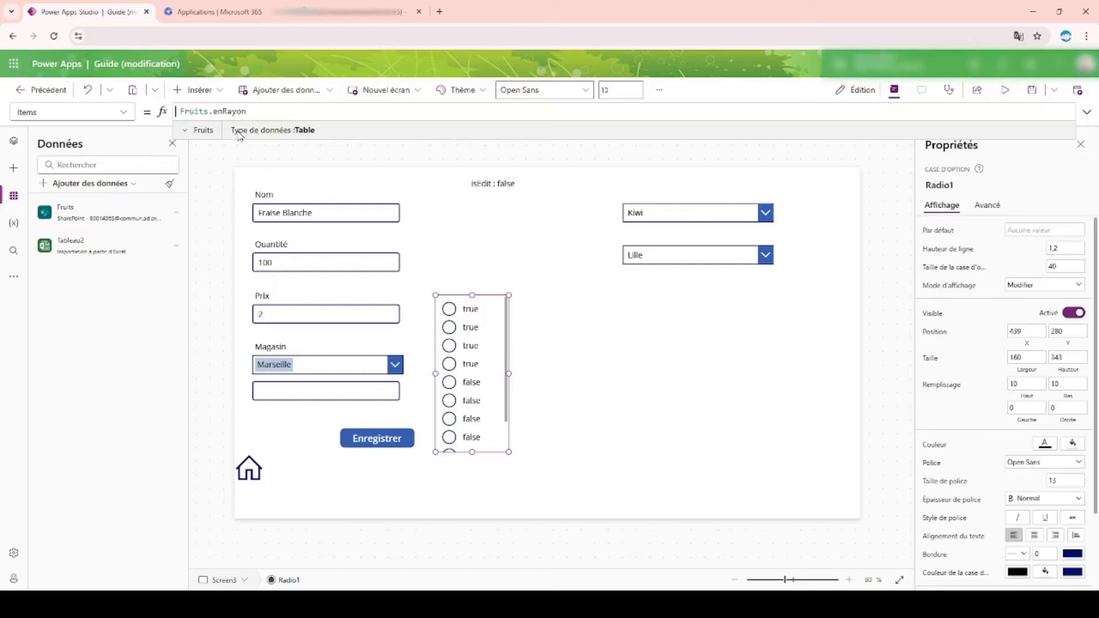
pyautogui.write('Dis')
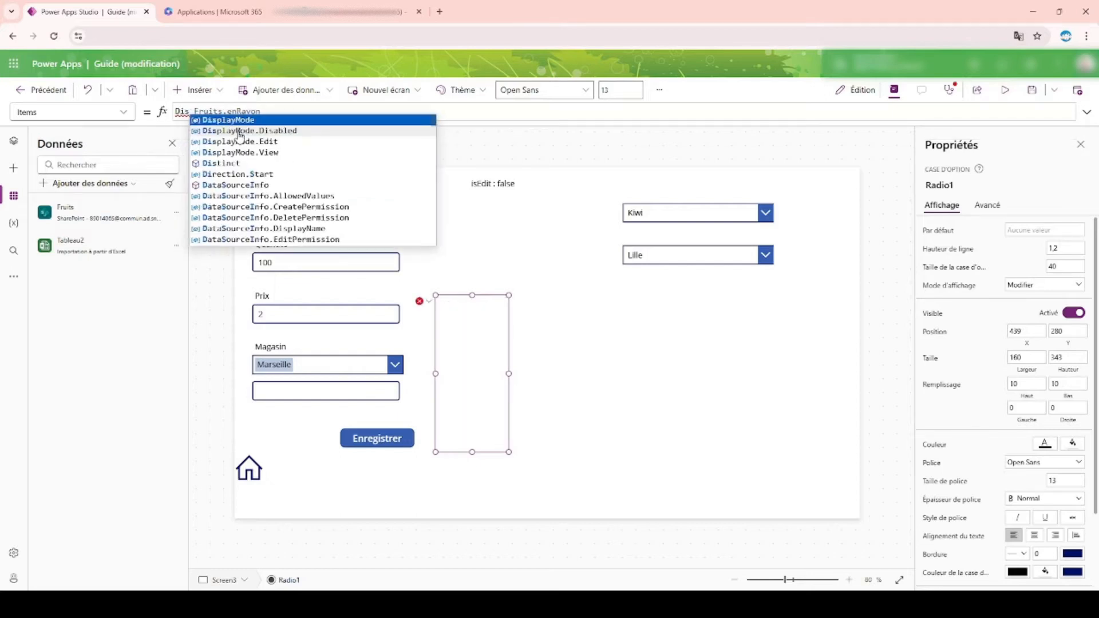
pyautogui.click(237, 164)
pyautogui.write('(')
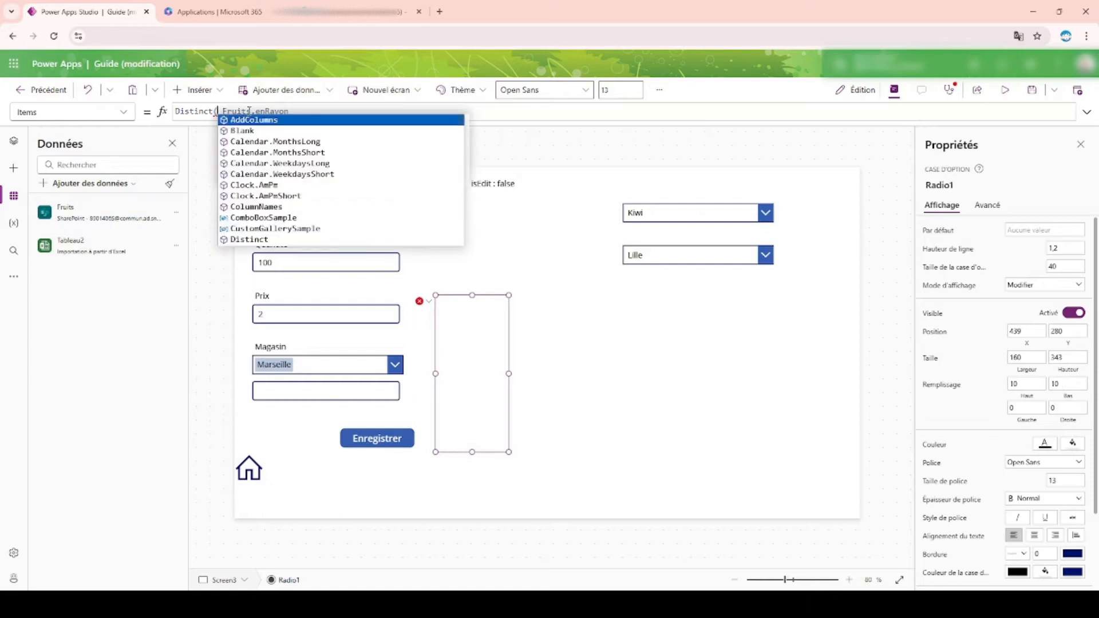
pyautogui.click(255, 112)
pyautogui.press('BackSpace')
pyautogui.write(';')
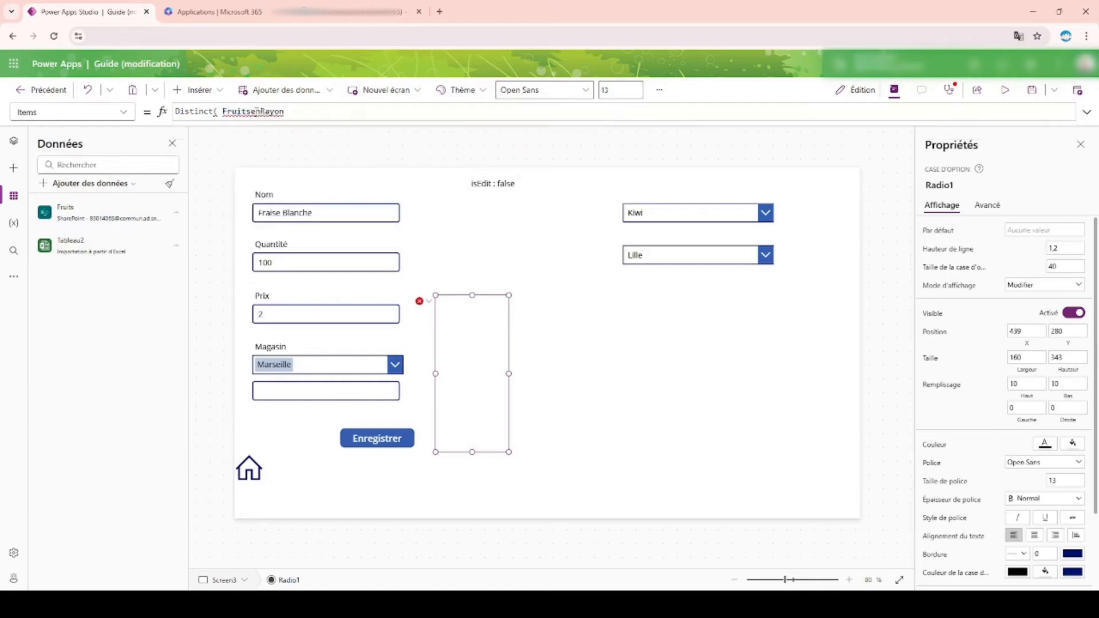
pyautogui.click(314, 110)
pyautogui.write(')')
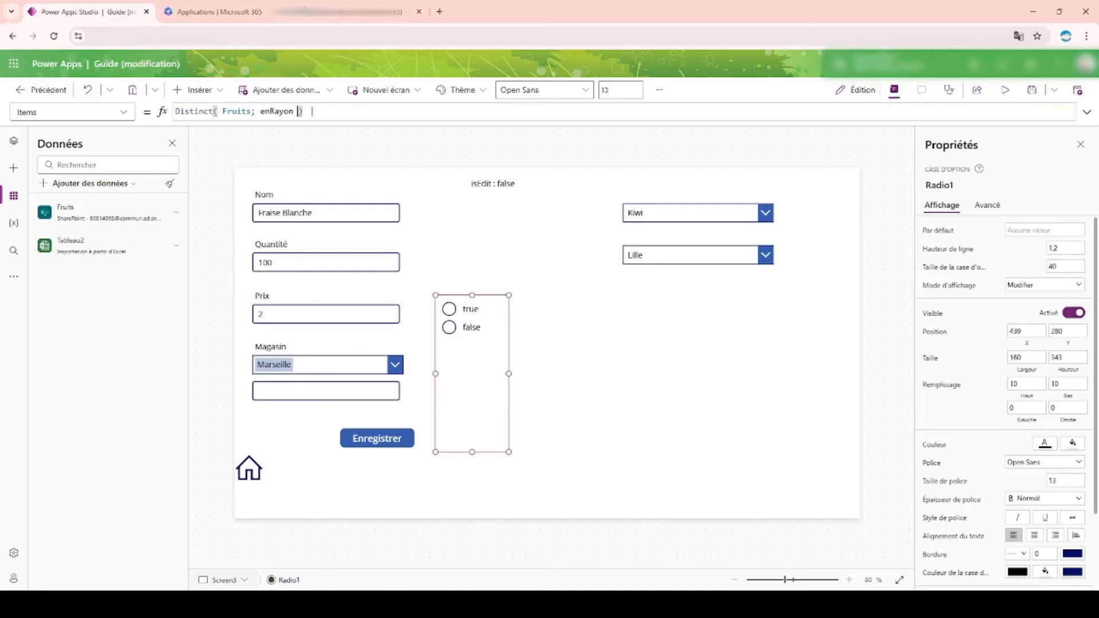
# Step: Try the formula Choices( Fruits ) as the Items of the radio control
pyautogui.moveTo(312, 111); pyautogui.dragTo(285, 111)
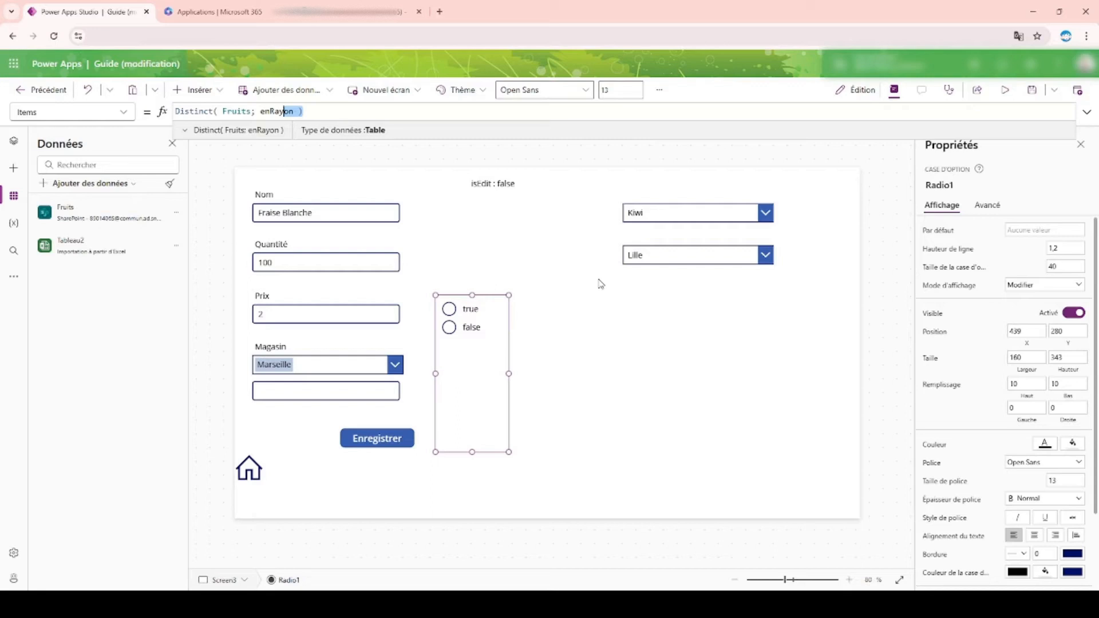
pyautogui.click(359, 111)
pyautogui.moveTo(329, 111); pyautogui.dragTo(166, 106)
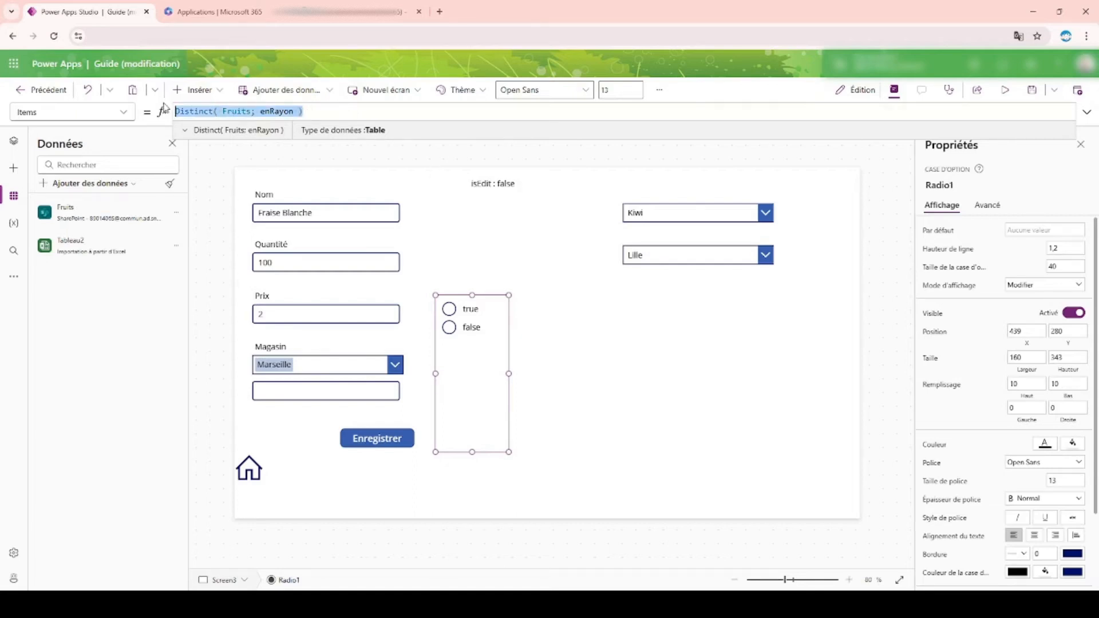
pyautogui.write('Choices')
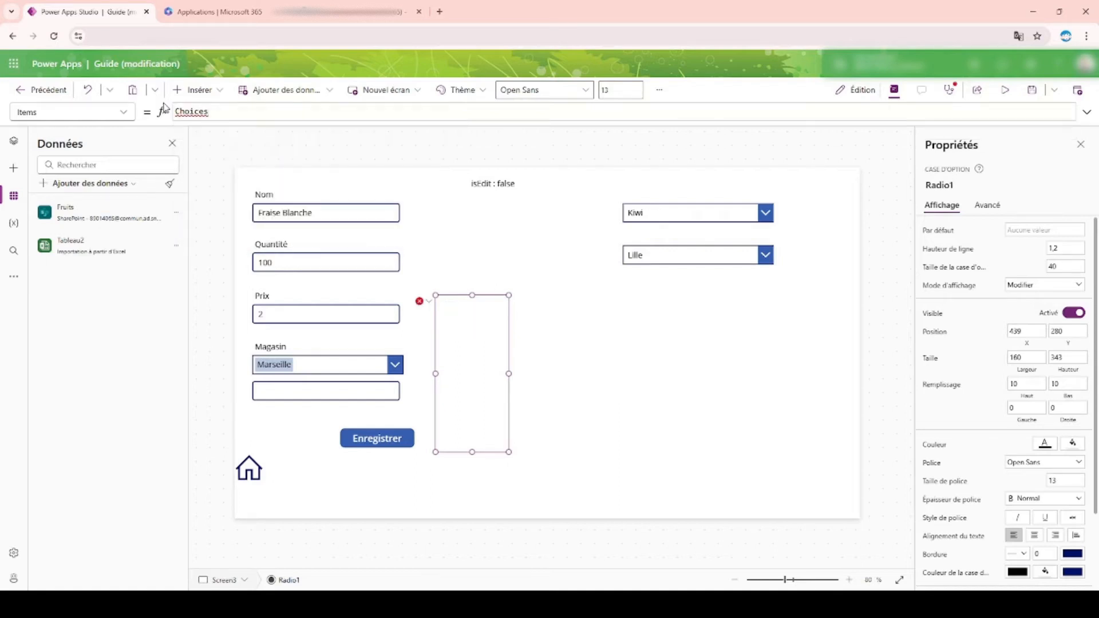
pyautogui.write('( F')
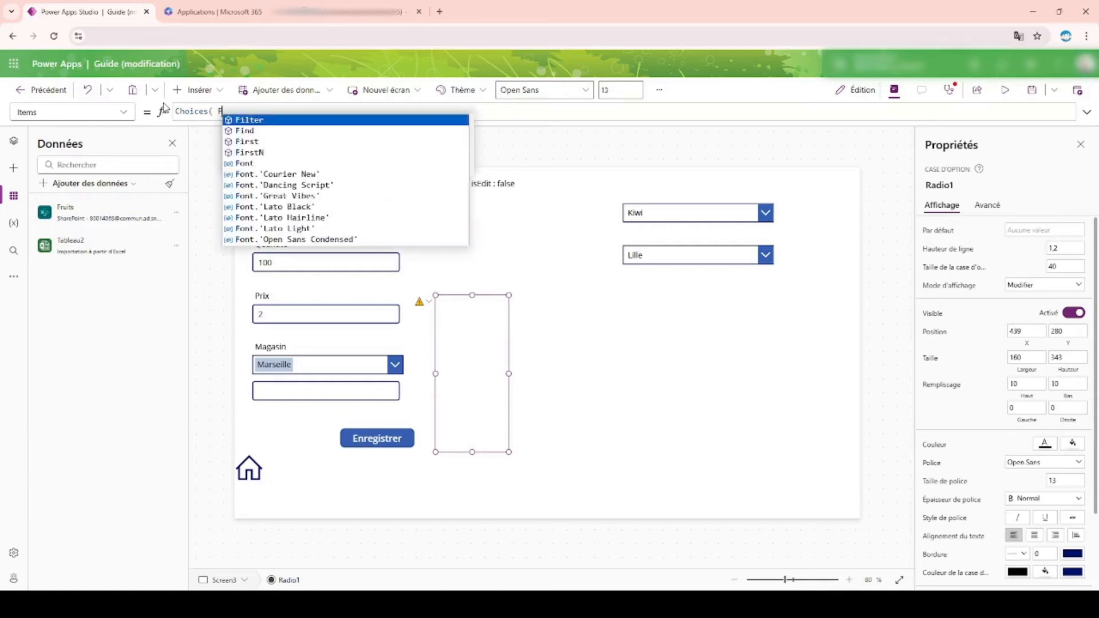
pyautogui.write('ruits')
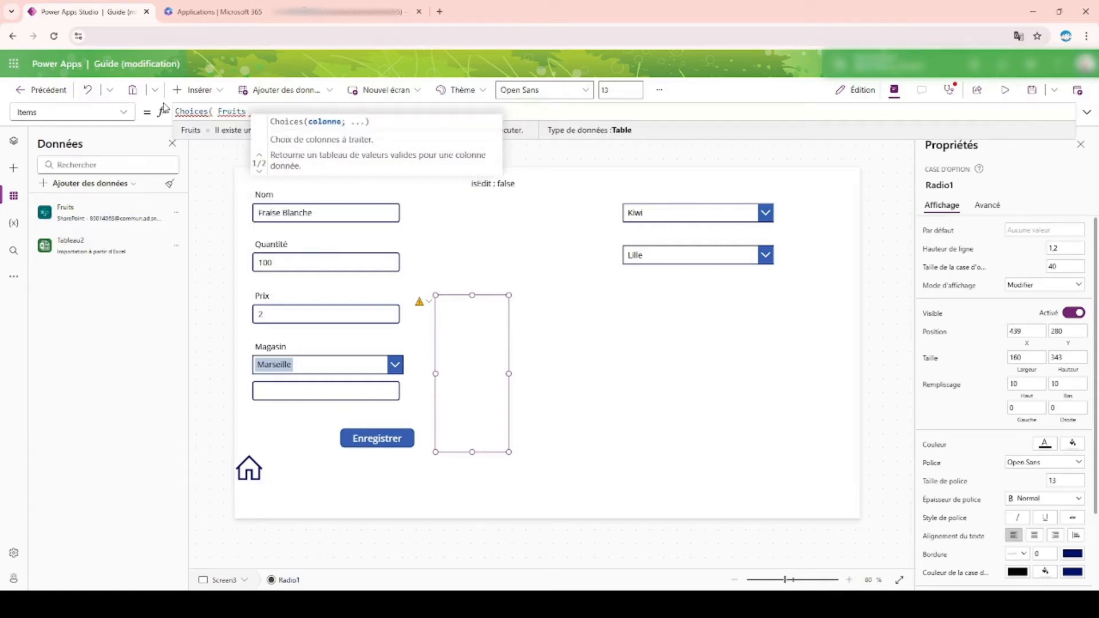
pyautogui.write(' )')
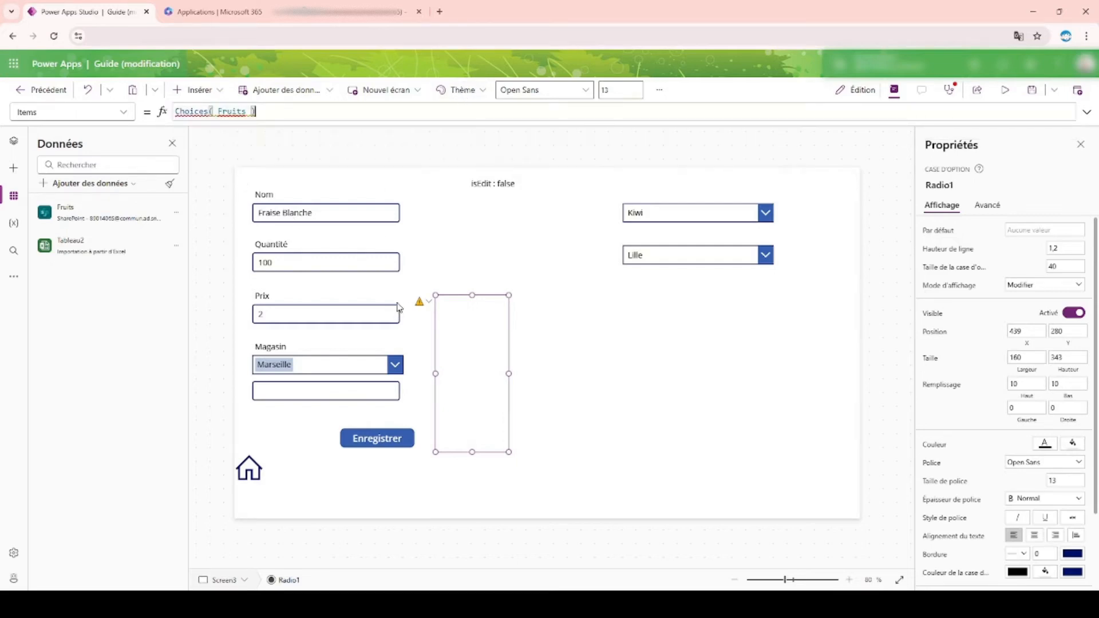
# Step: Replace the radio control's Items formula with the fixed list ["Non"; "Oui"]
pyautogui.moveTo(271, 113); pyautogui.dragTo(172, 113)
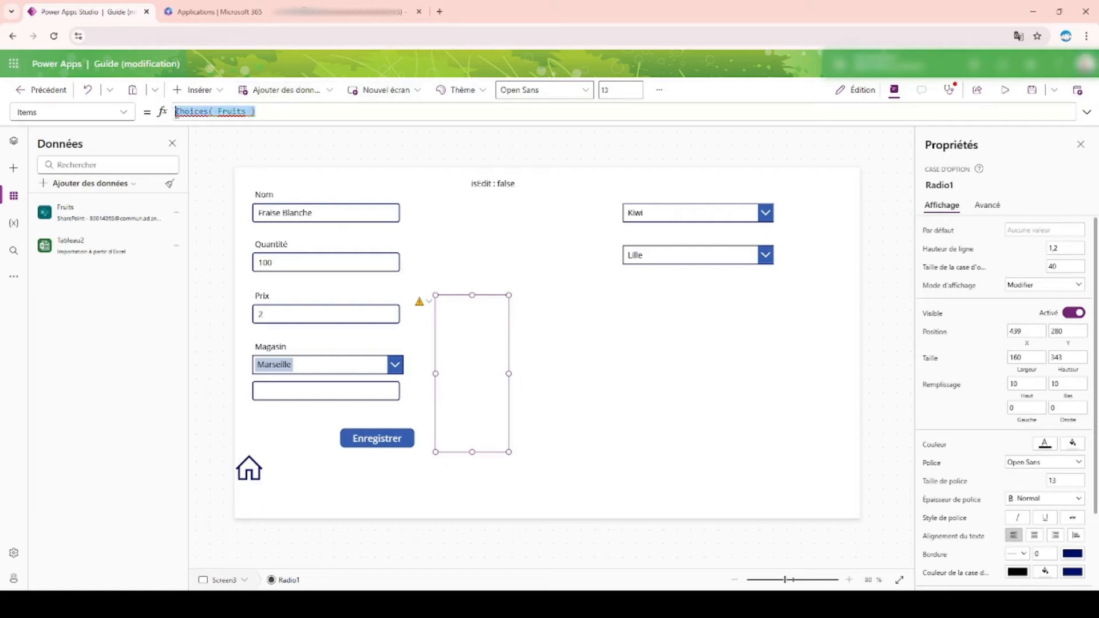
pyautogui.click(247, 111)
pyautogui.moveTo(247, 111); pyautogui.dragTo(134, 115)
pyautogui.press('Delete')
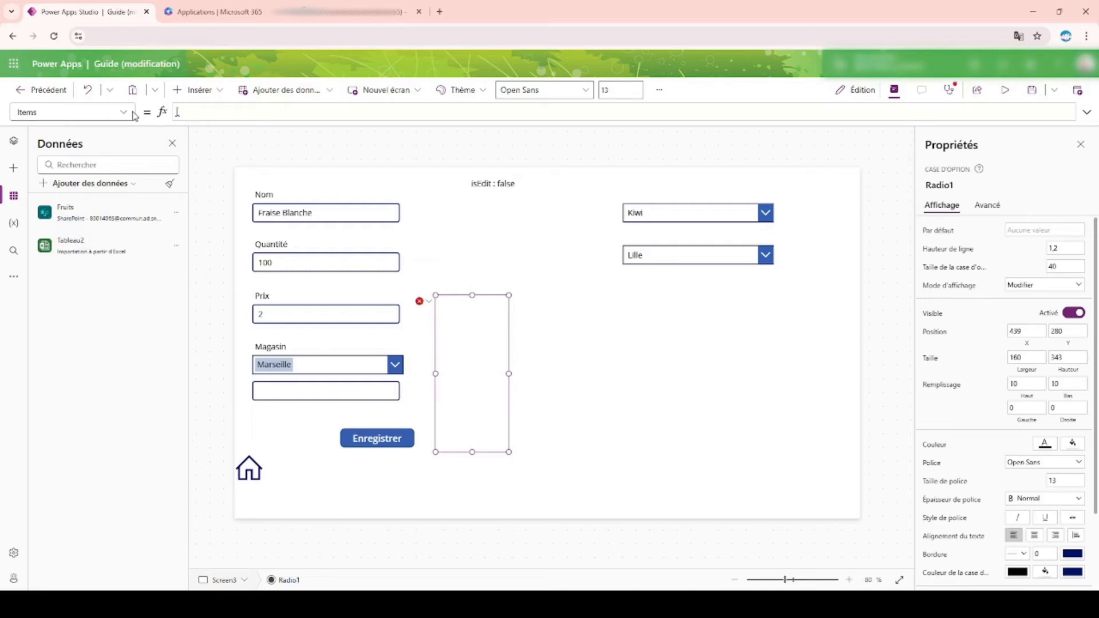
pyautogui.write('[""')
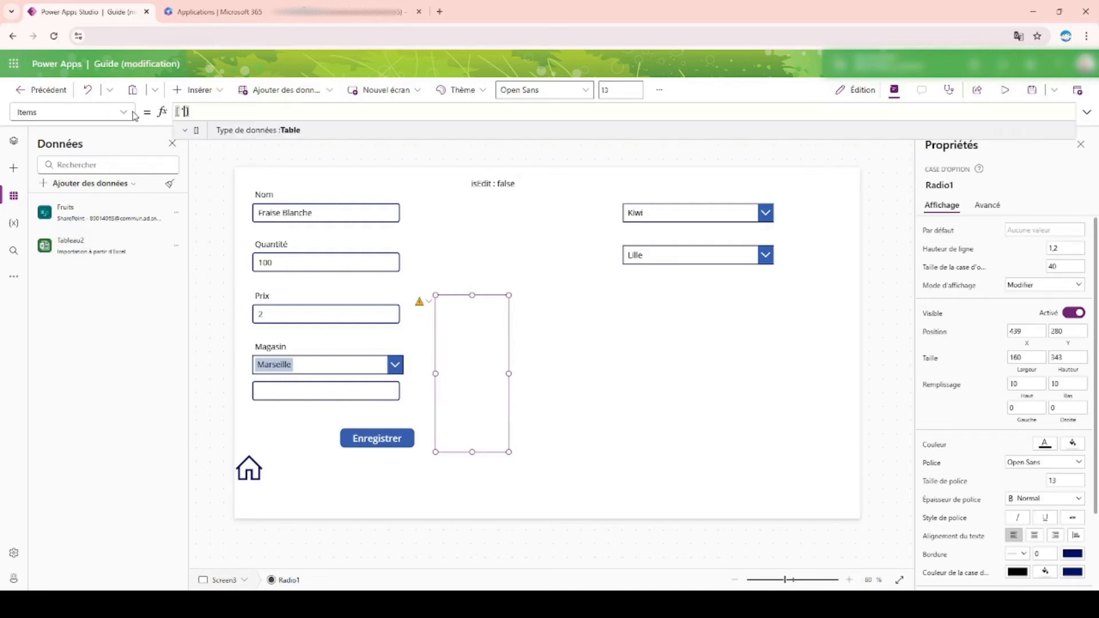
pyautogui.write('; ""')
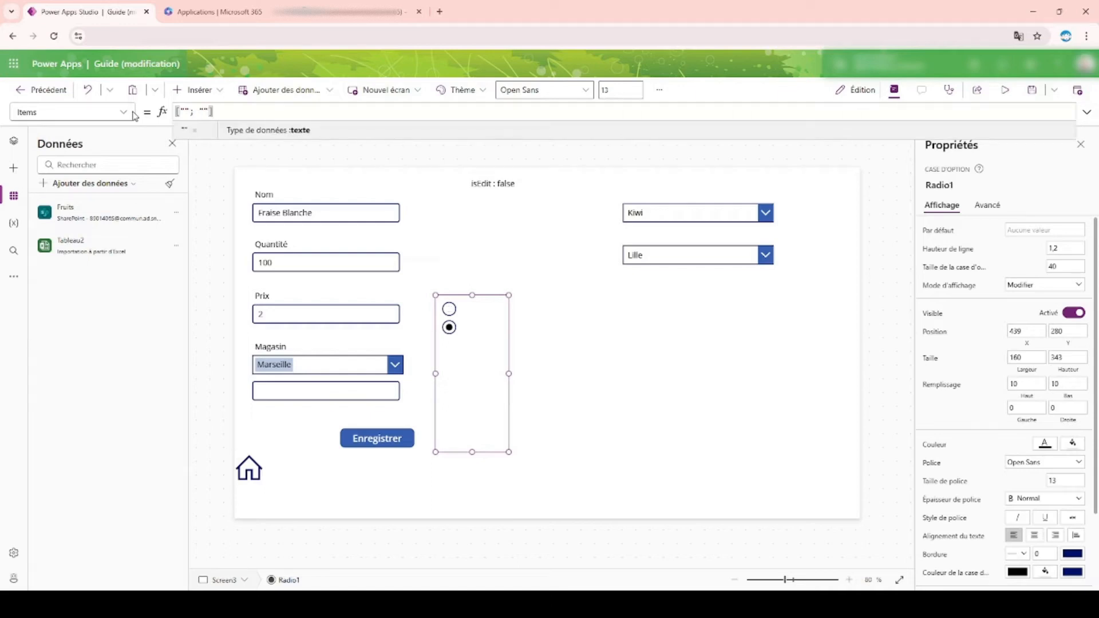
pyautogui.write('No')
pyautogui.press('BackSpace')
pyautogui.press('BackSpace')
pyautogui.write('Oui')
pyautogui.press('Left')
pyautogui.press('Left')
pyautogui.press('Left')
pyautogui.press('Left')
pyautogui.press('Left')
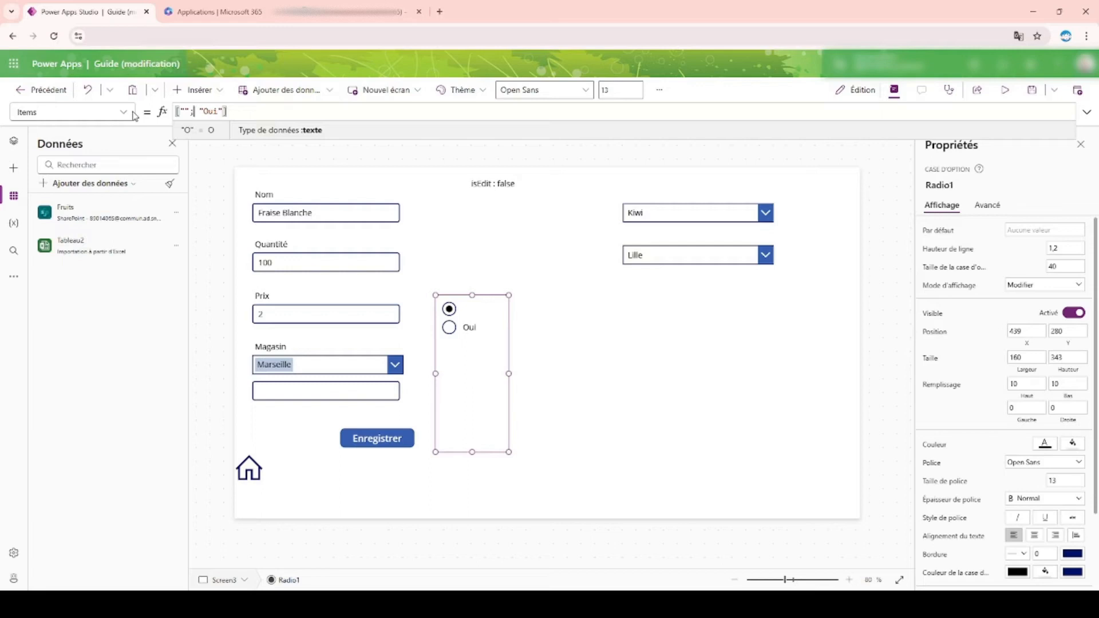
pyautogui.press('Left')
pyautogui.press('Left')
pyautogui.write('N')
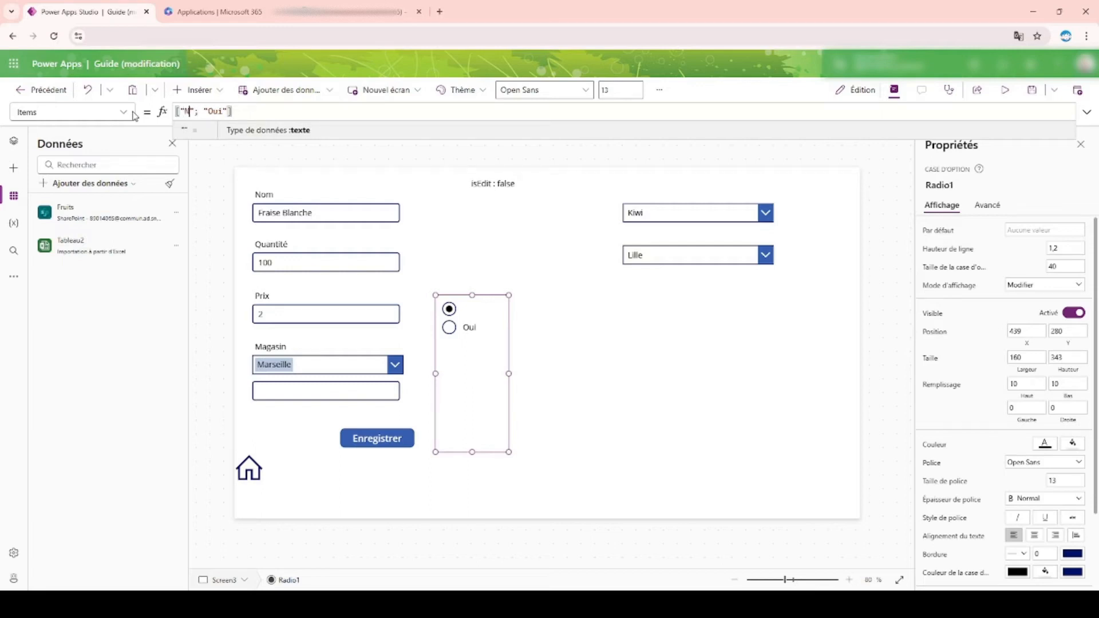
pyautogui.write('on')
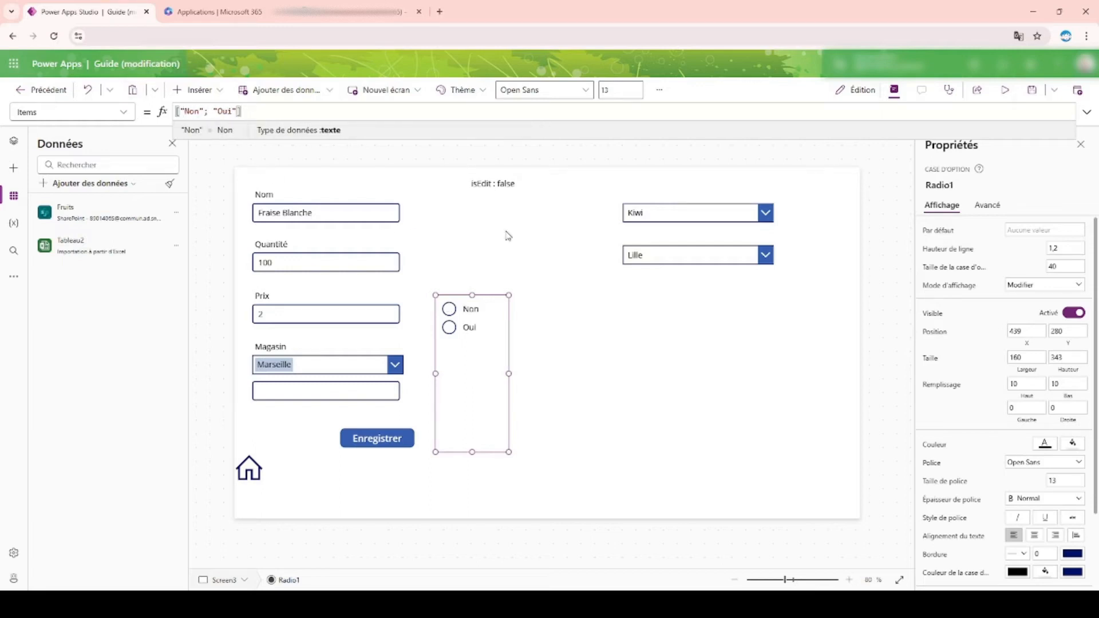
# Step: Shrink the radio control to a height of about 114 and move it beside the Nom field, at about X 451, Y 80
pyautogui.moveTo(472, 295); pyautogui.dragTo(480, 358)
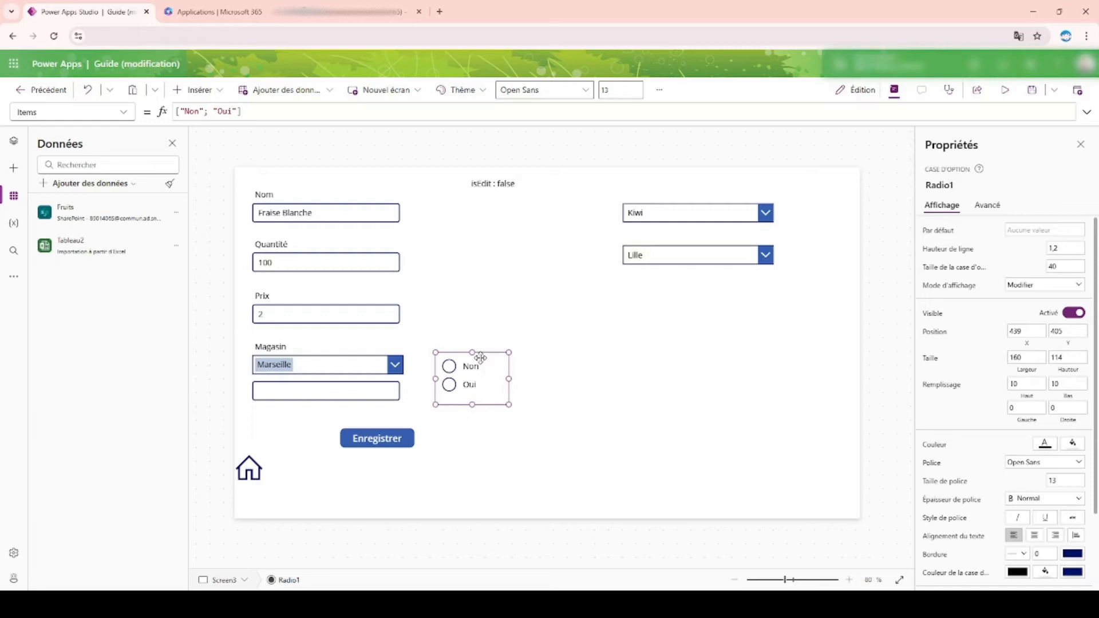
pyautogui.moveTo(481, 358); pyautogui.dragTo(478, 213)
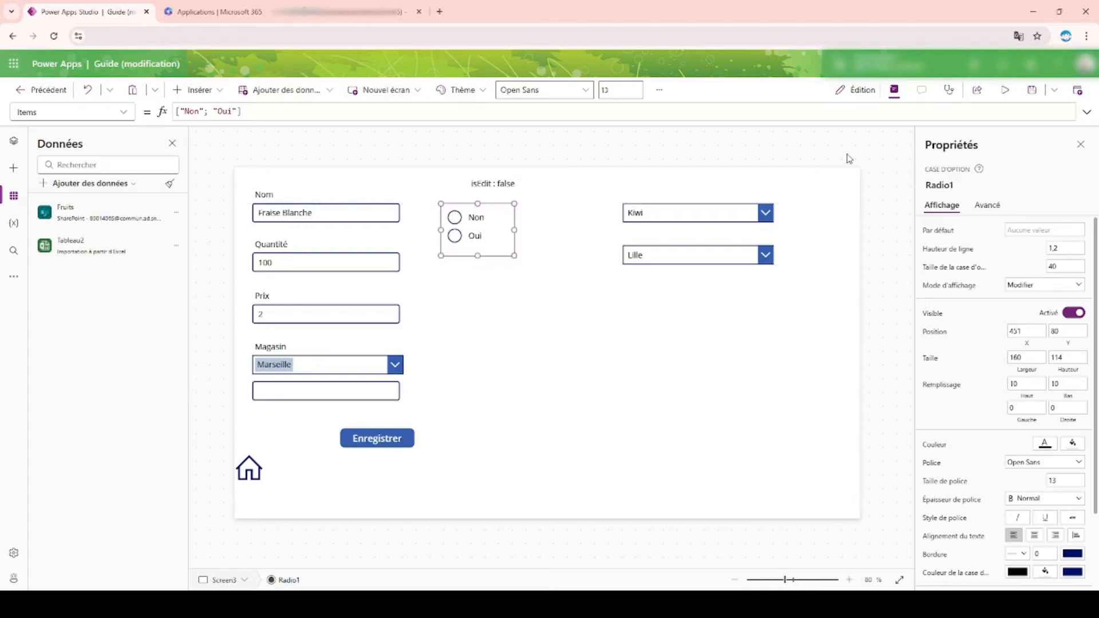
# Step: Rename the radio control Radio_EnRayon and place it beside the Magasin fields, at about X 439, Y 395
pyautogui.click(940, 186)
pyautogui.click(941, 188)
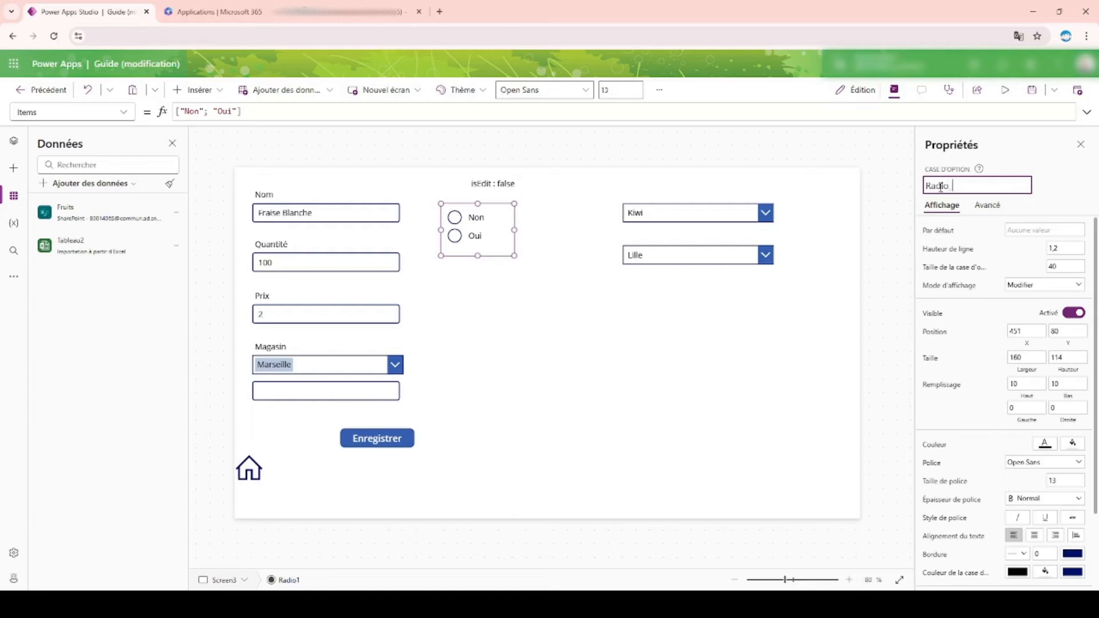
pyautogui.write('EnRayon')
pyautogui.press('Return')
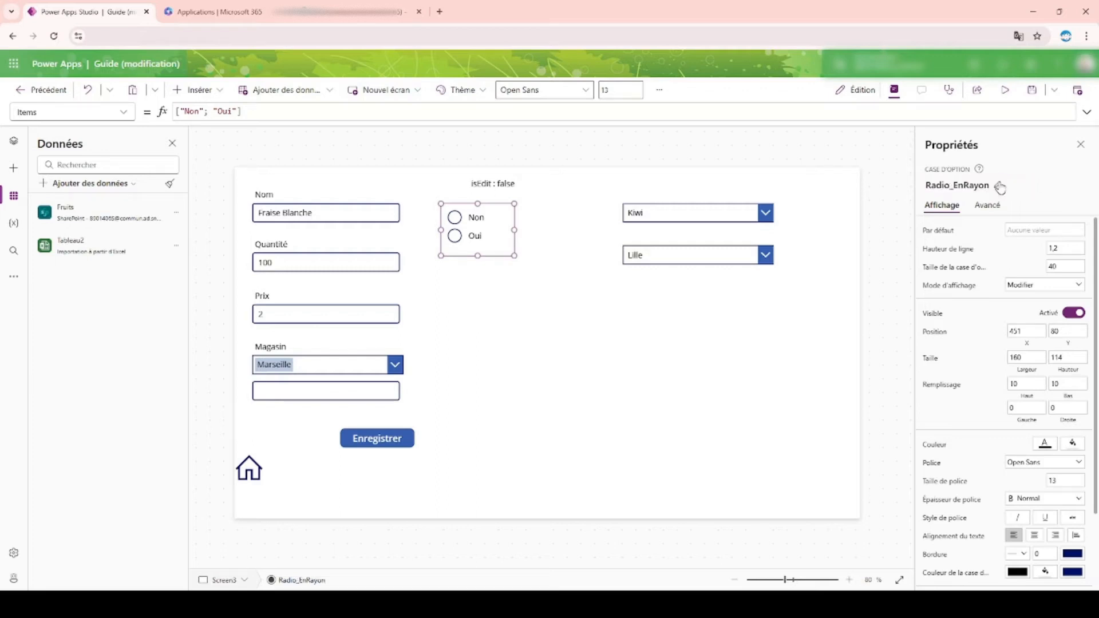
pyautogui.click(1000, 187)
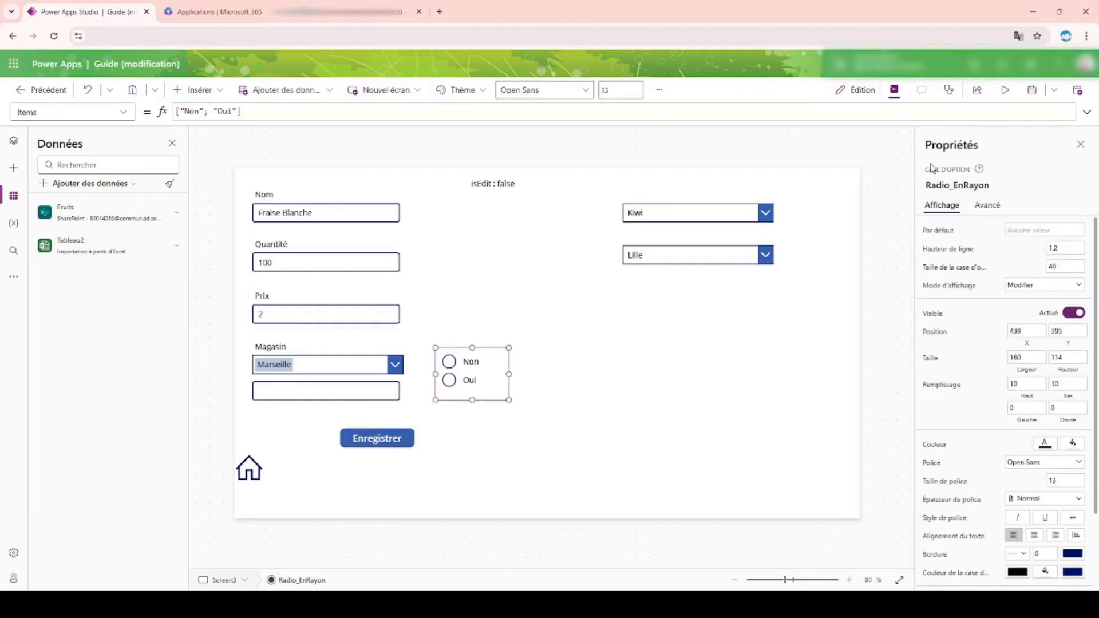
# Step: In the Enregistrer button's OnSelect, add enRayon: Radio_EnRayon.Selected; between magasin and ID in the first Patch record
pyautogui.click(997, 185)
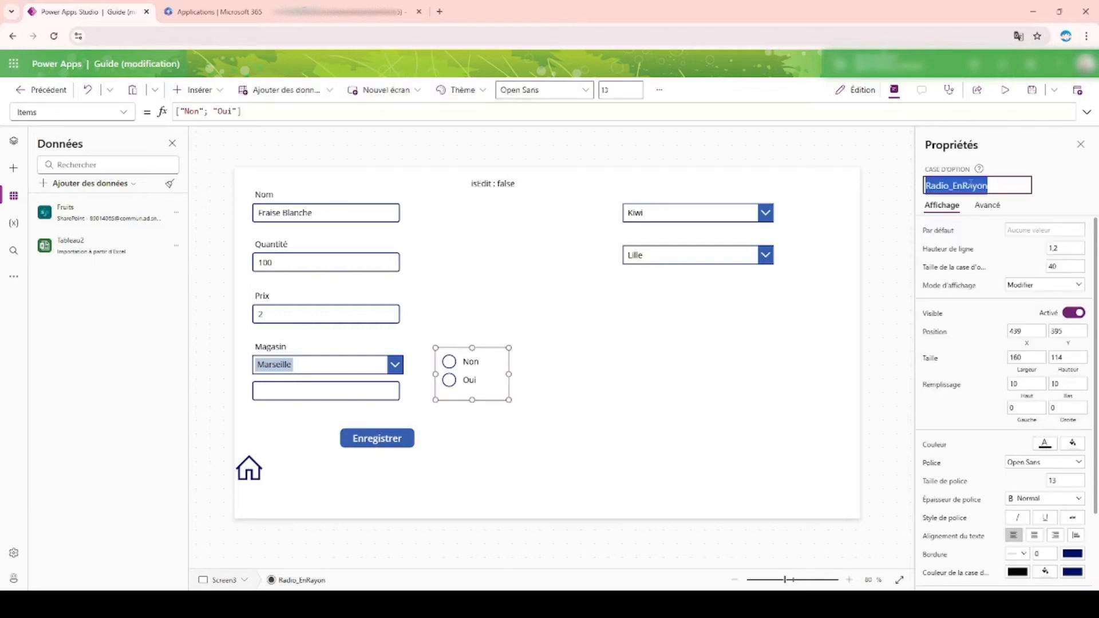
pyautogui.click(391, 444)
pyautogui.click(1084, 113)
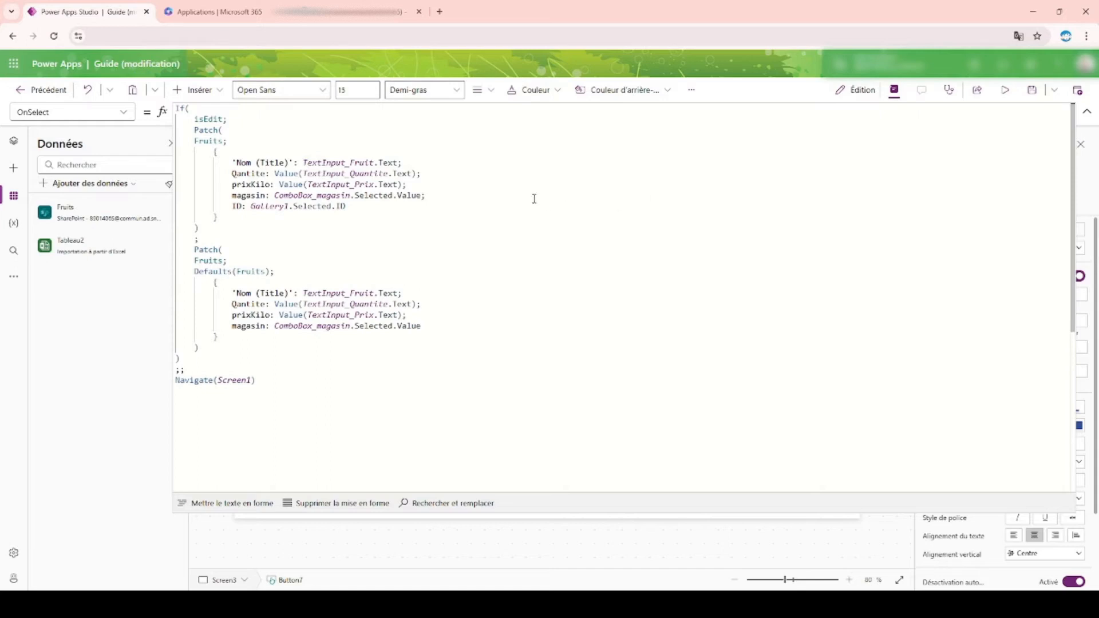
pyautogui.click(494, 192)
pyautogui.press('Return')
pyautogui.write('enRayon:')
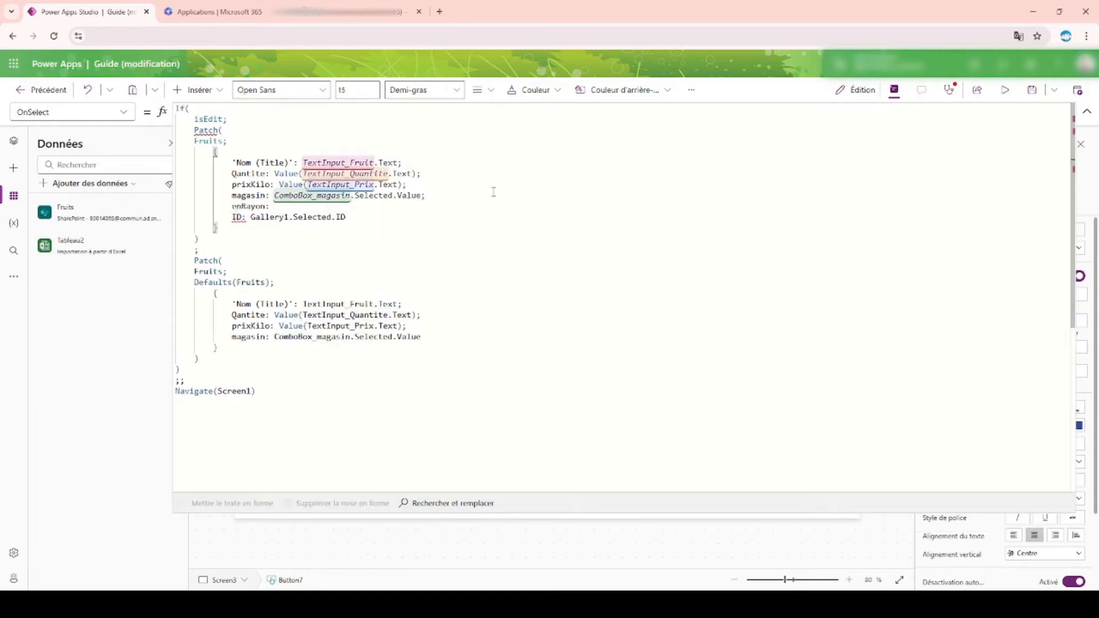
pyautogui.write(' Radio_EnRayon')
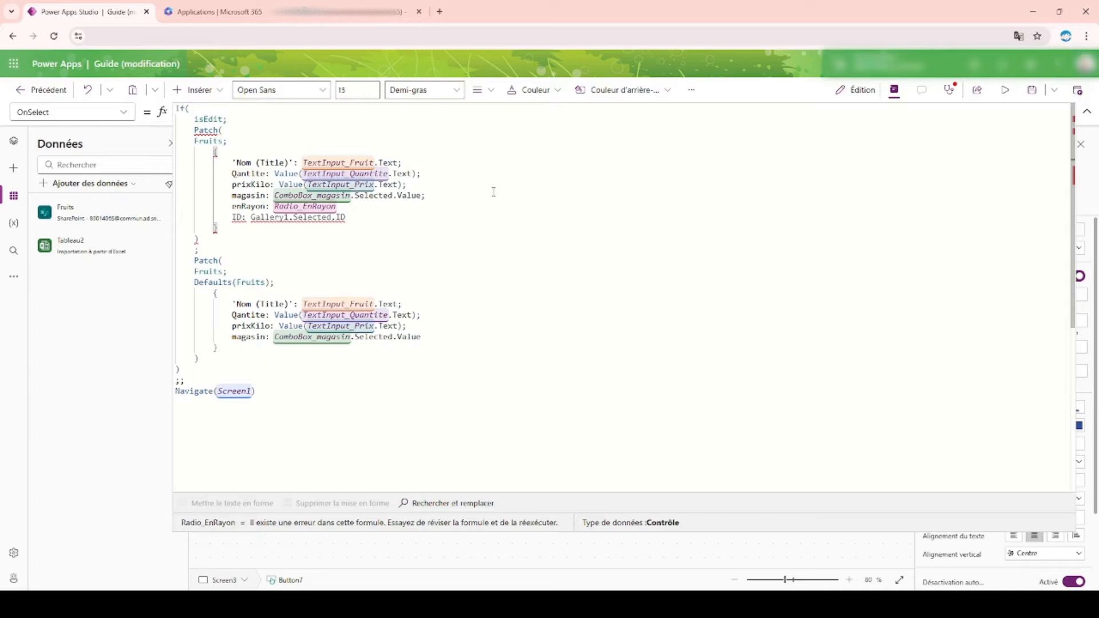
pyautogui.write('.')
pyautogui.press('Tab')
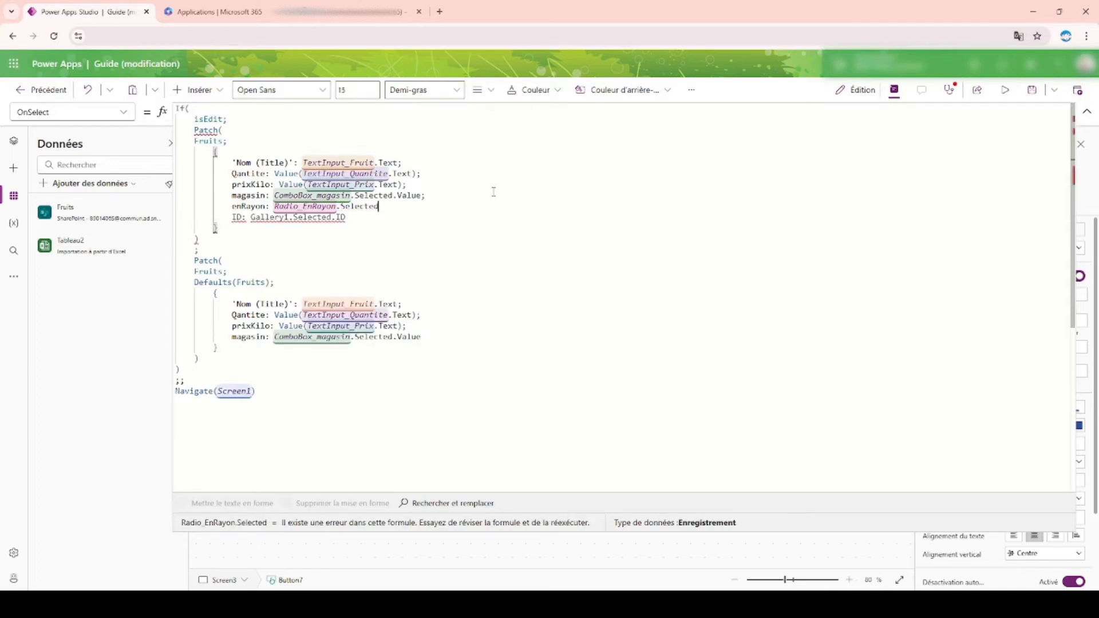
pyautogui.write(';')
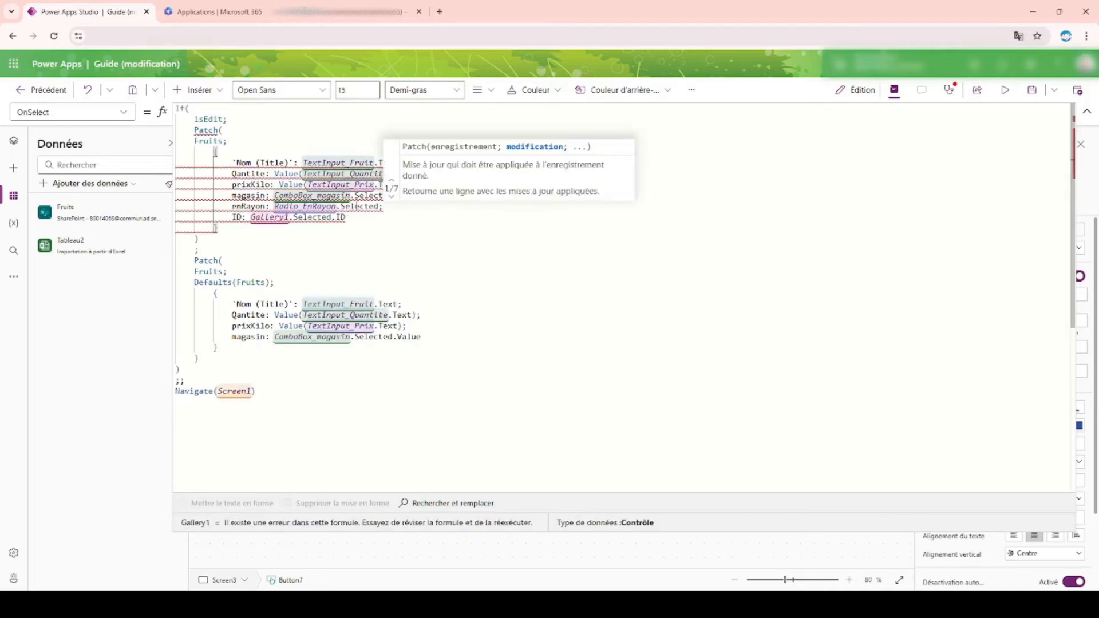
# Step: In the first Patch record, replace the enRayon value with If(Radio_EnRayon.Selected.Value = "Oui"; true; false);
pyautogui.moveTo(359, 203)
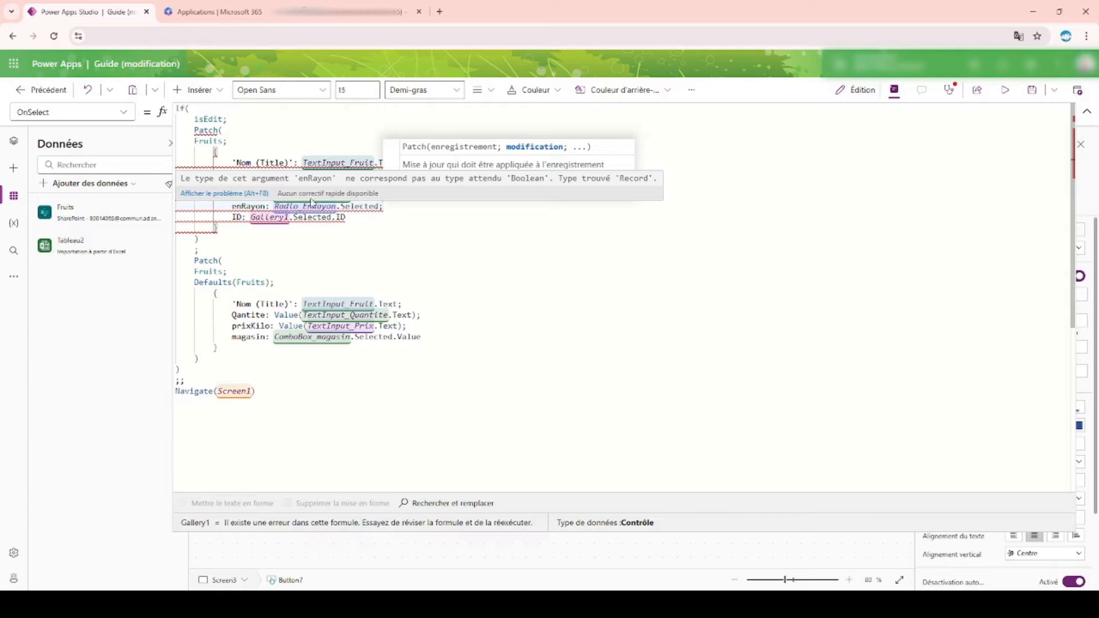
pyautogui.moveTo(274, 207); pyautogui.dragTo(379, 206)
pyautogui.hotkey('ctrl', 'c')
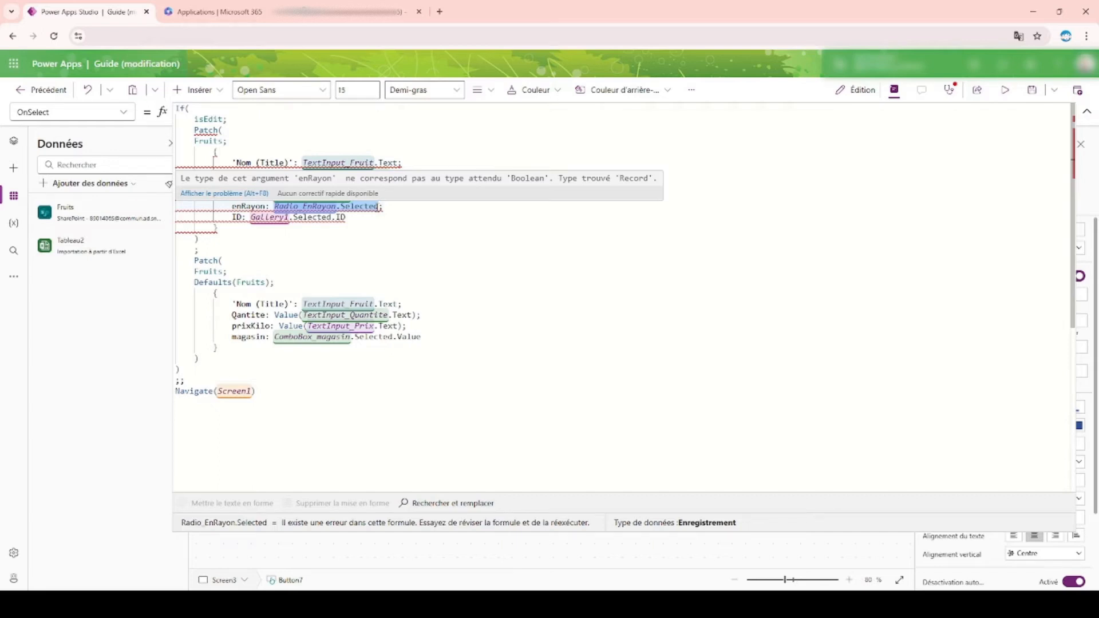
pyautogui.write('If(;')
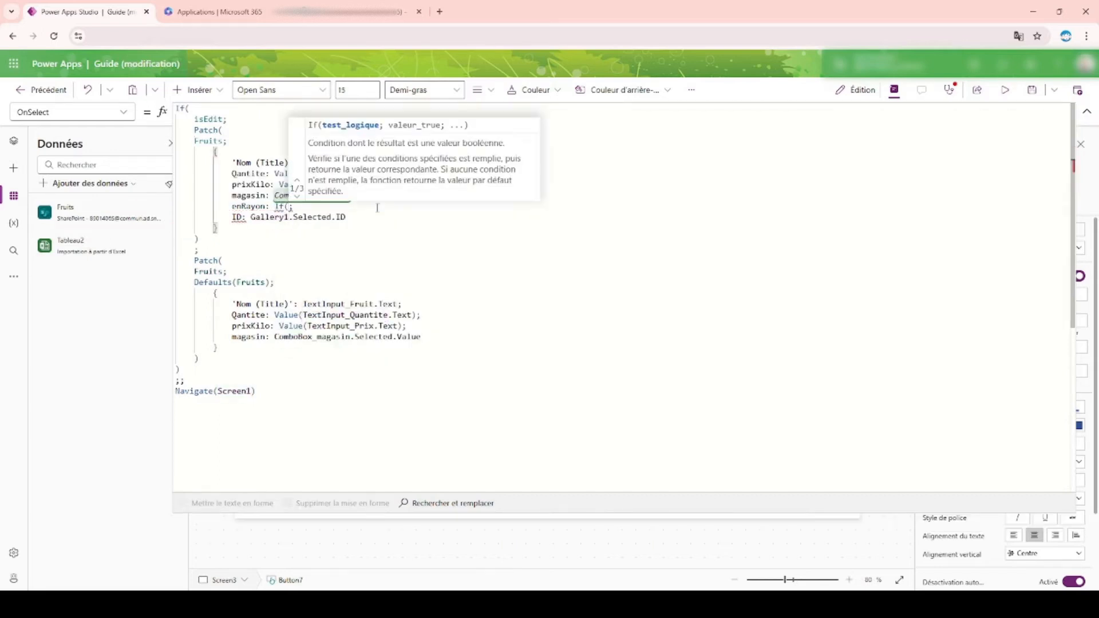
pyautogui.hotkey('ctrl', 'v')
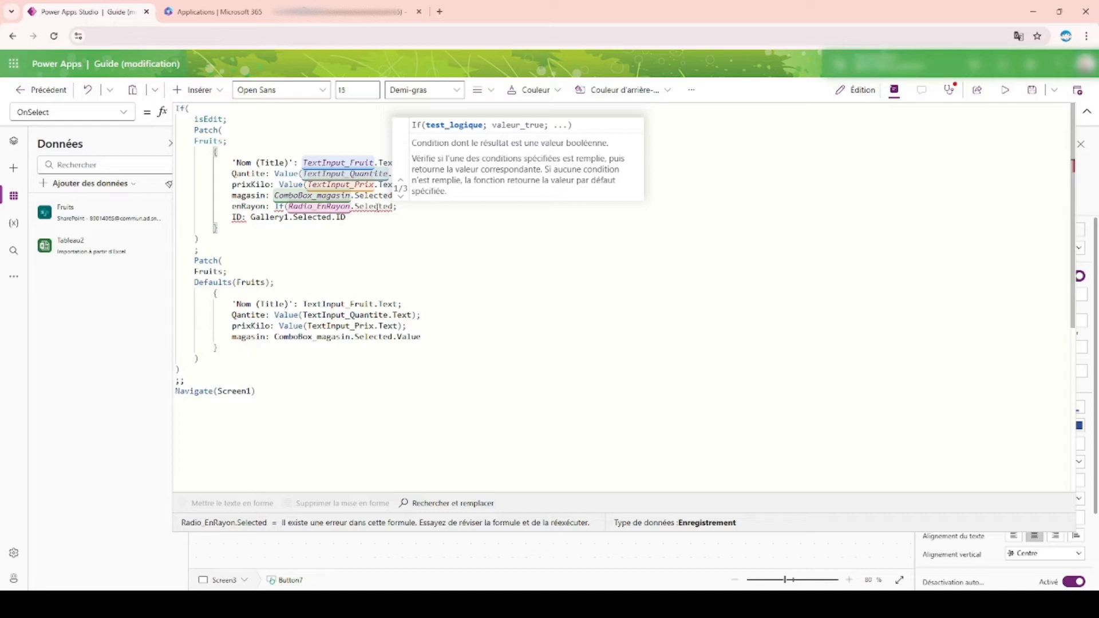
pyautogui.write('.Value = ')
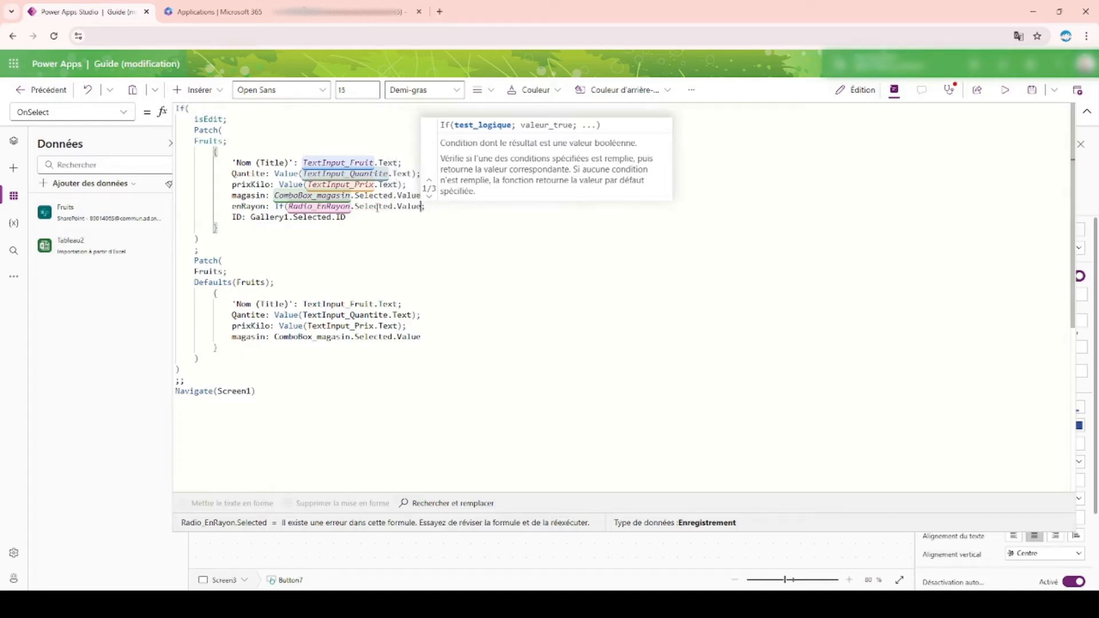
pyautogui.write('"O')
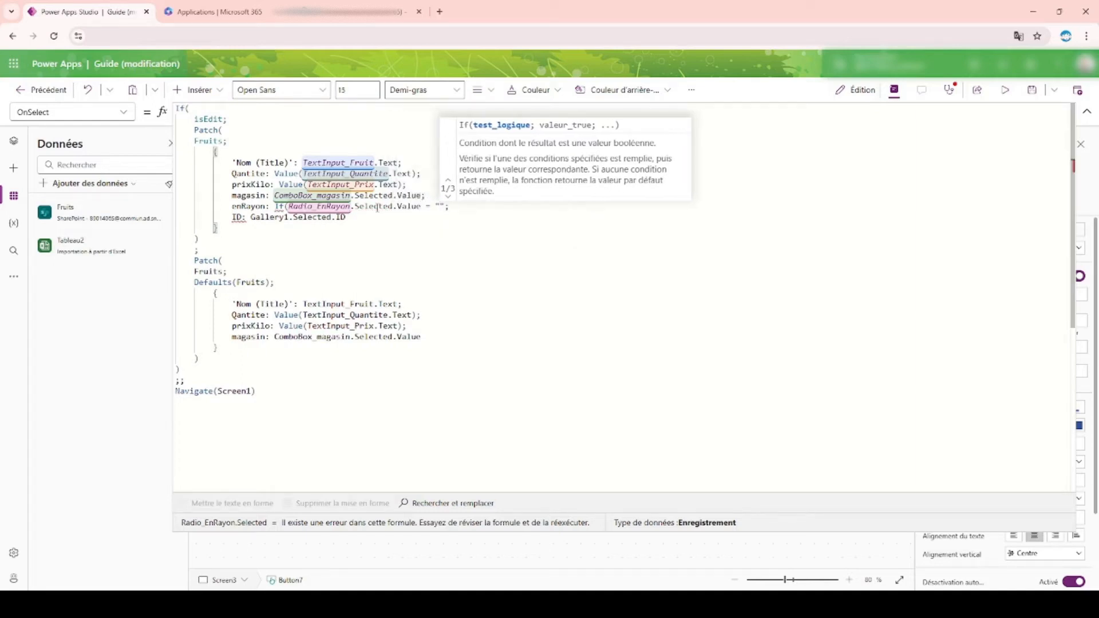
pyautogui.write('ui"')
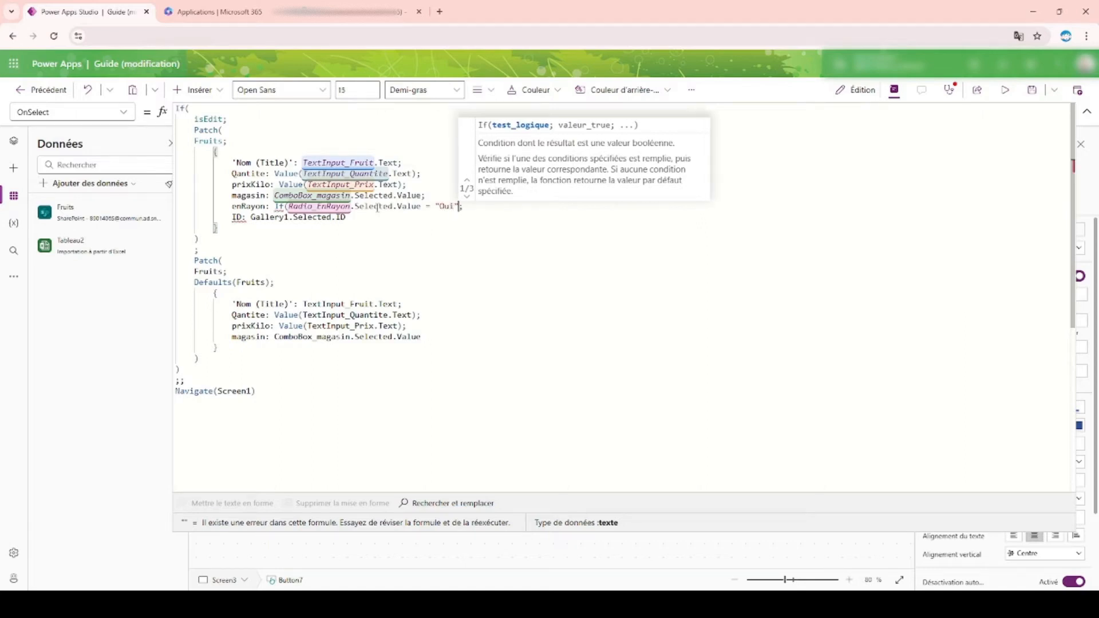
pyautogui.press('Right')
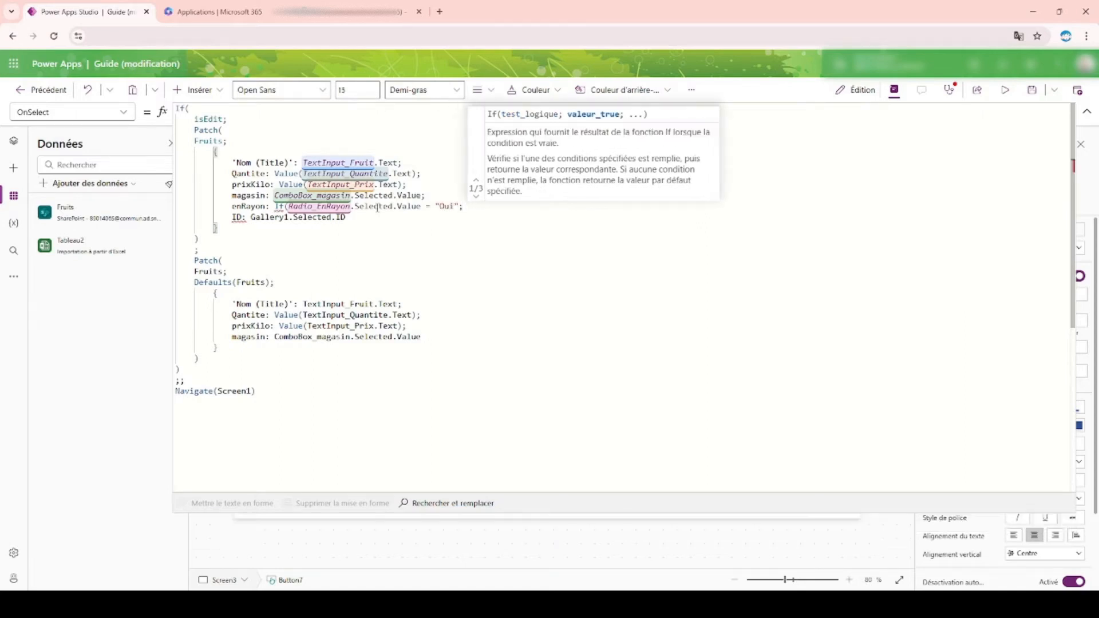
pyautogui.write('true')
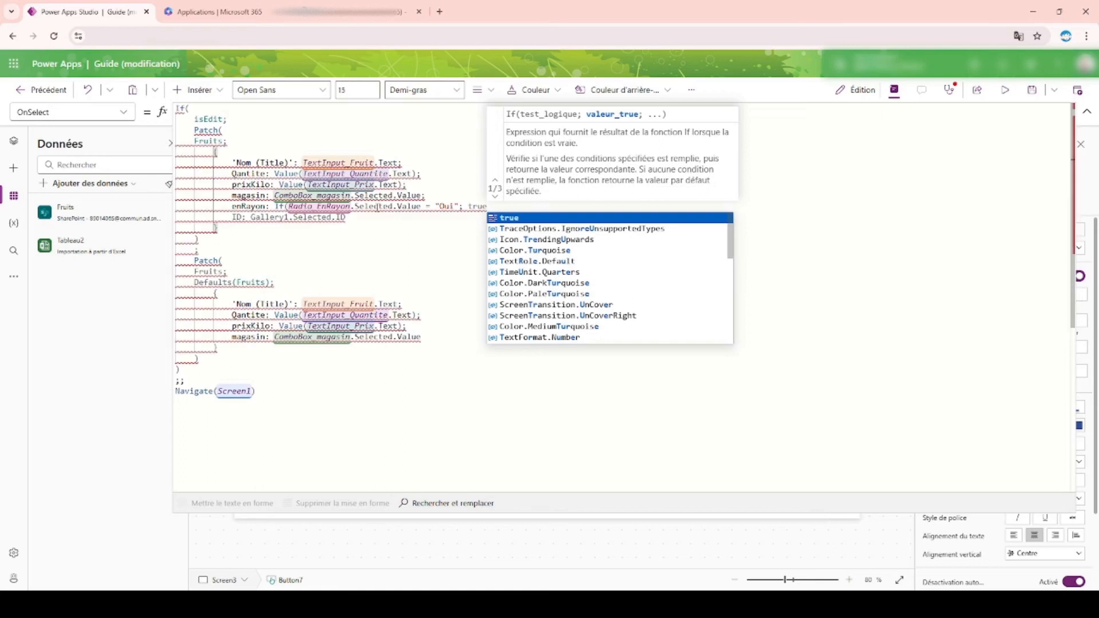
pyautogui.write(';')
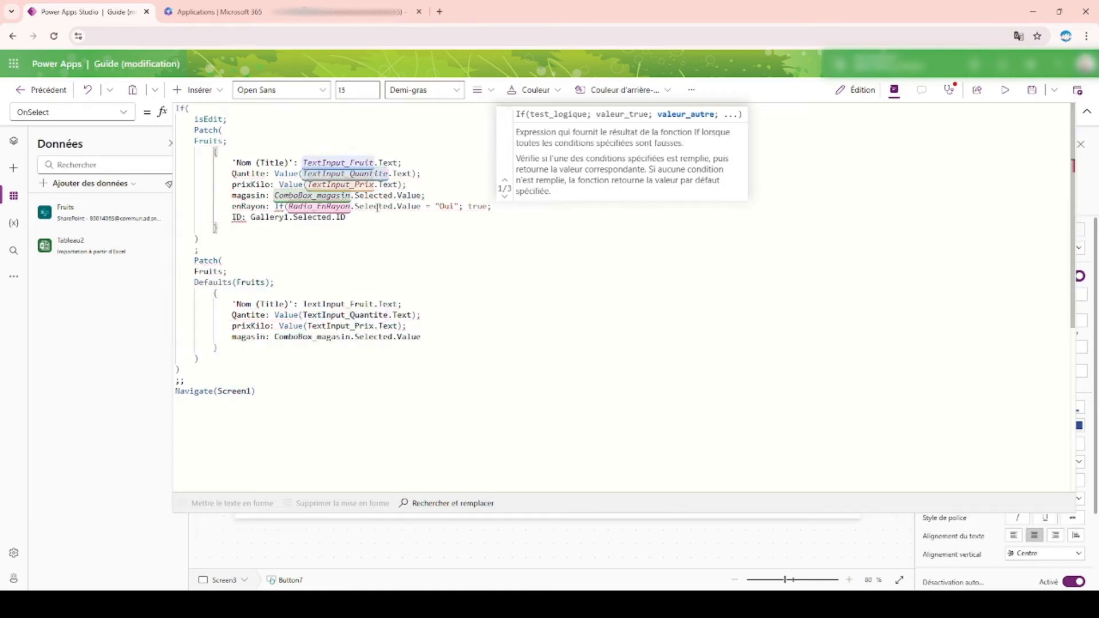
pyautogui.write(' fals')
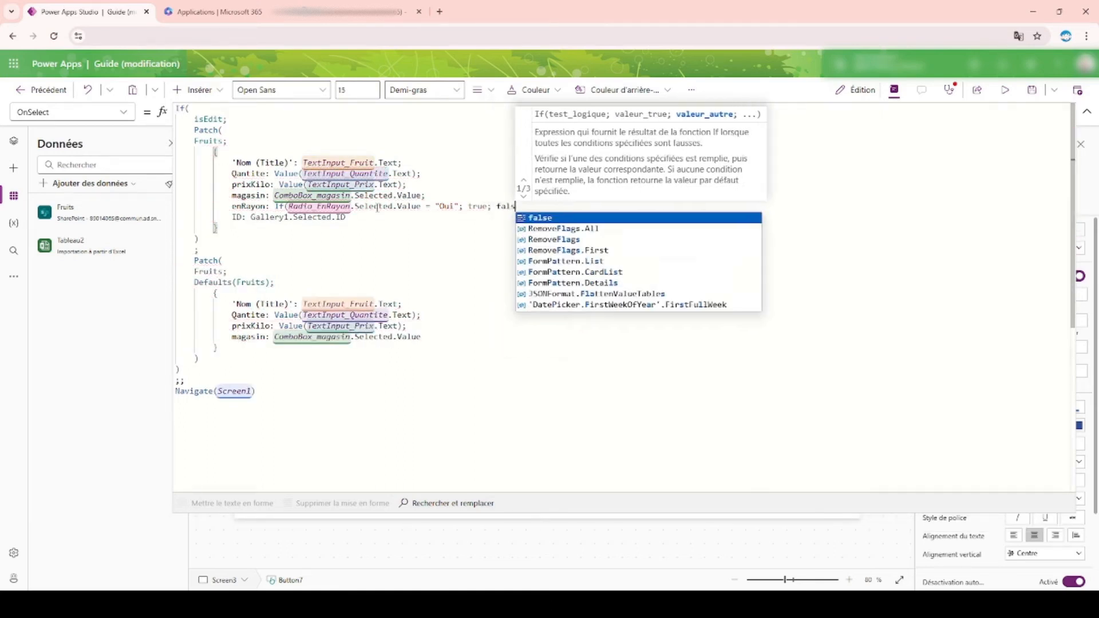
pyautogui.write('e);')
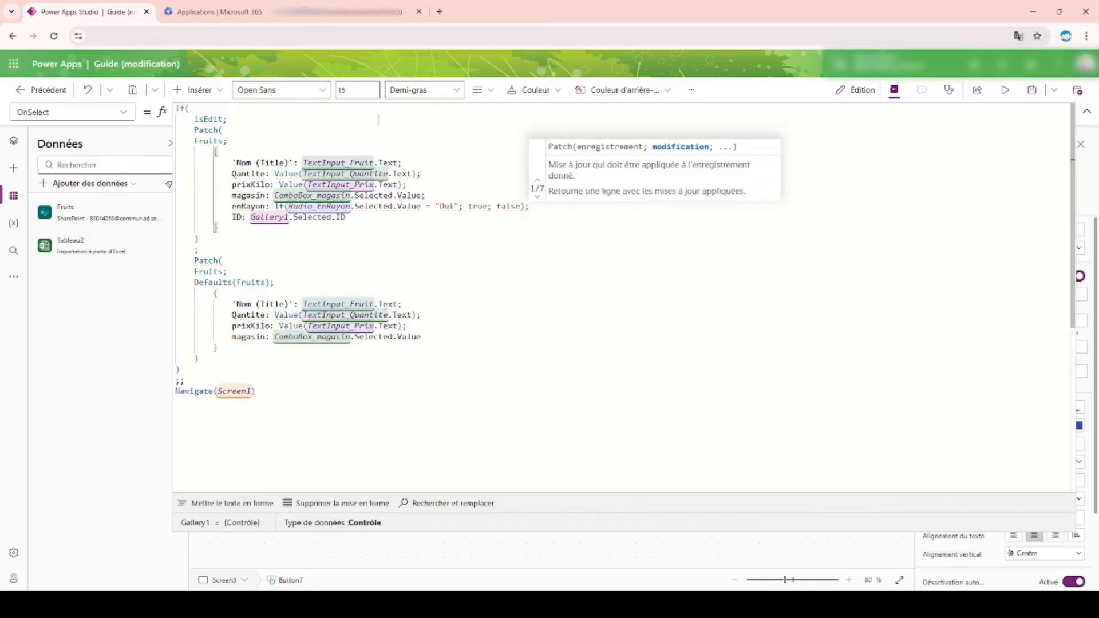
# Step: Copy the enRayon line into the second Patch record between prixKilo and magasin, and collapse the formula editor
pyautogui.moveTo(233, 207); pyautogui.dragTo(558, 205)
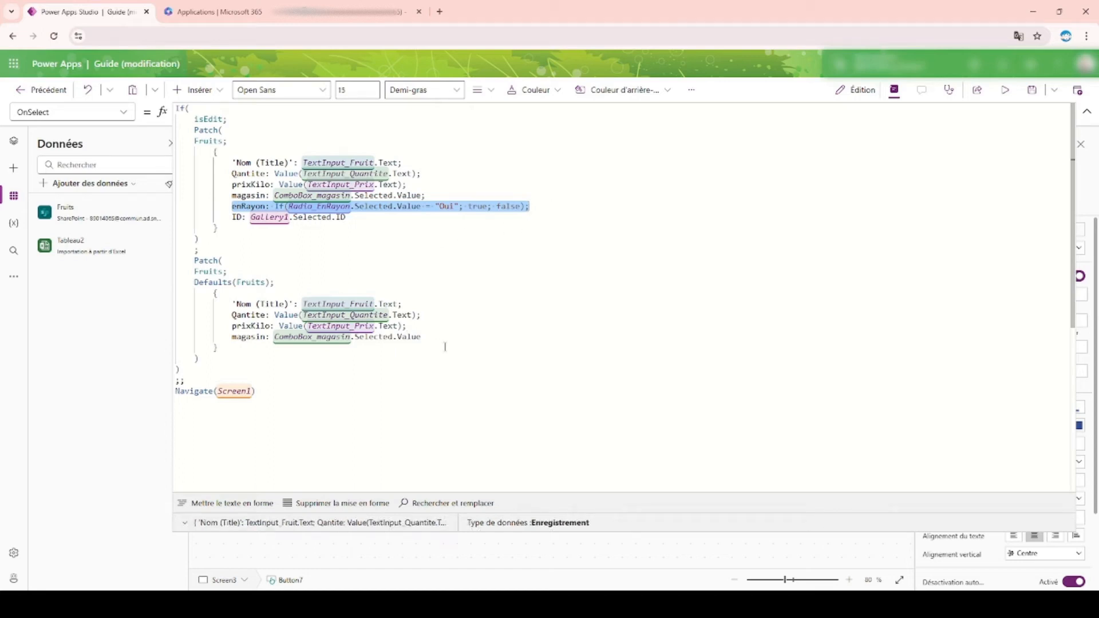
pyautogui.hotkey('ctrl', 'c')
pyautogui.click(424, 325)
pyautogui.press('Return')
pyautogui.hotkey('ctrl', 'v')
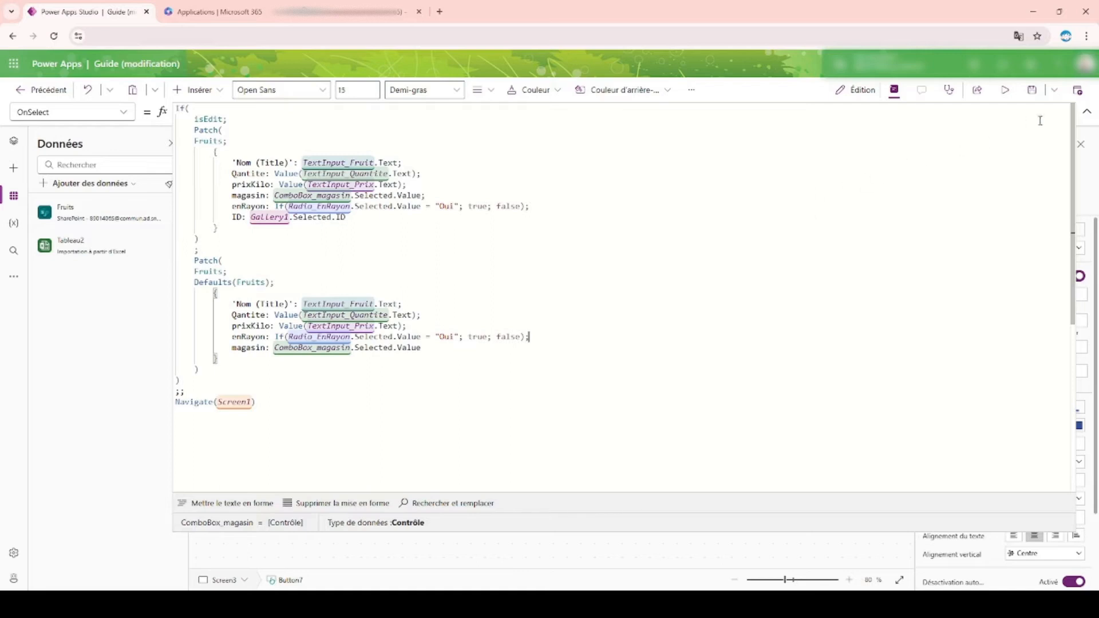
pyautogui.click(1087, 111)
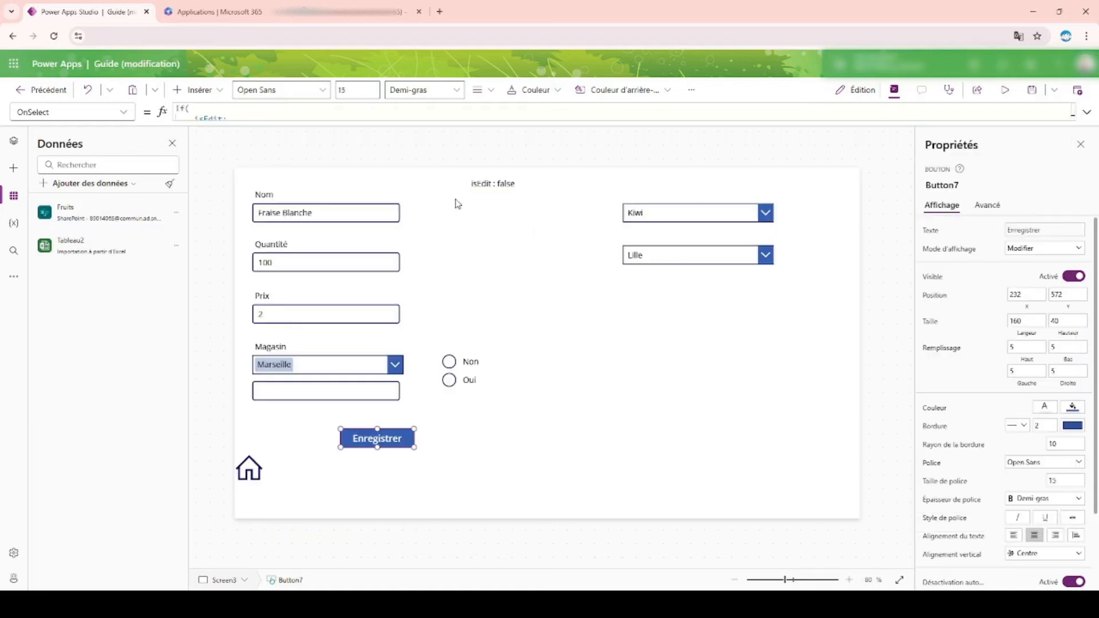
# Step: Preview the app, go from the form to the fruit list screen with the home icon, and exit the preview
pyautogui.click(256, 491)
pyautogui.click(251, 475)
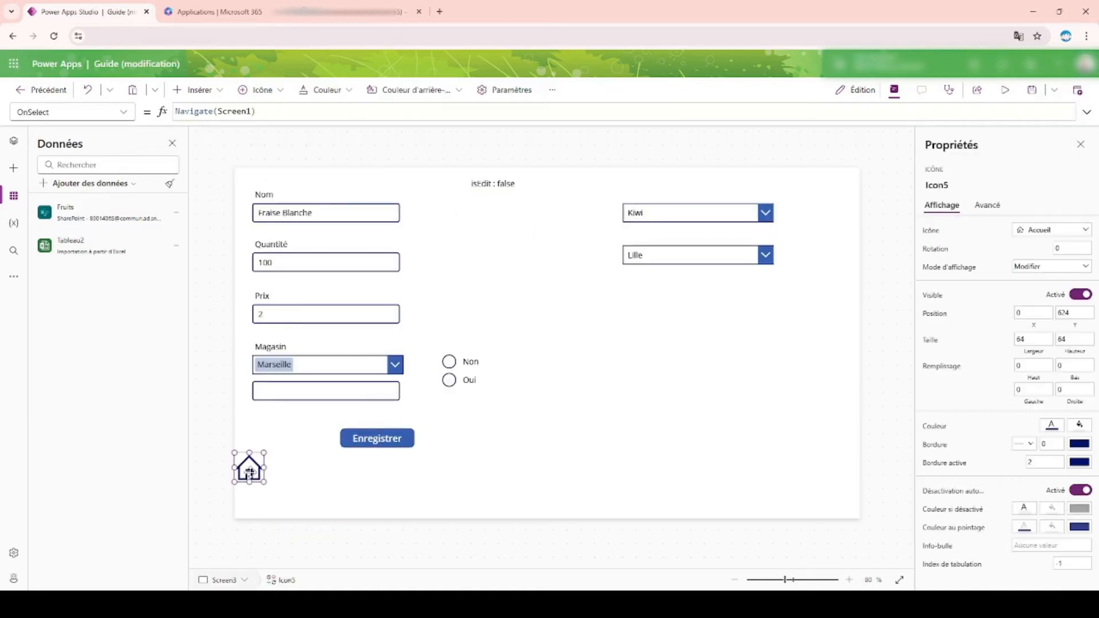
pyautogui.click(1005, 90)
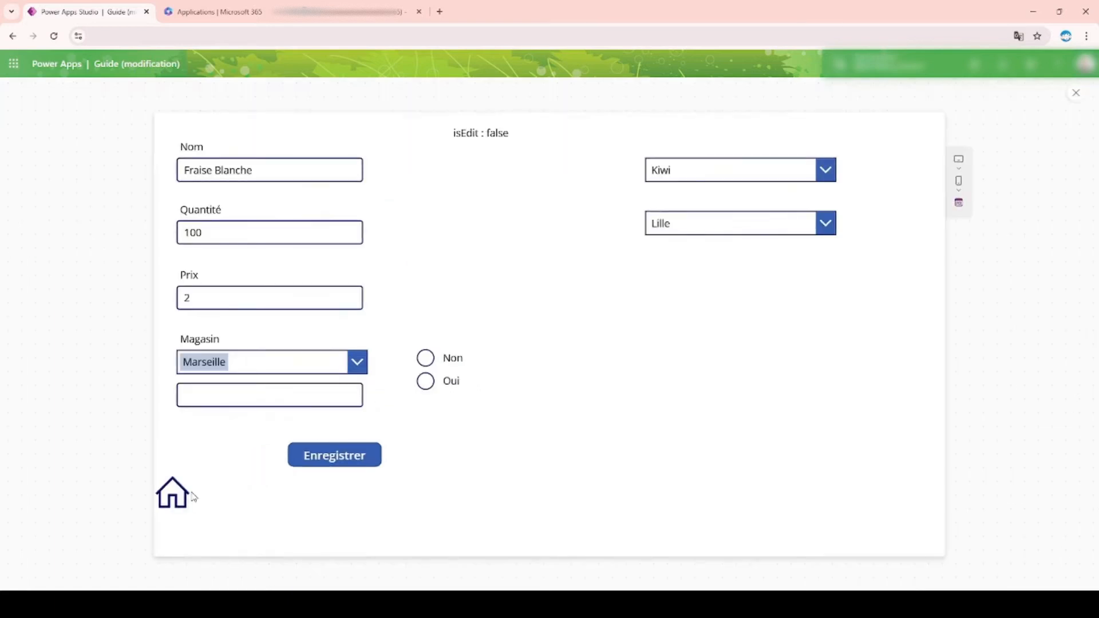
pyautogui.click(173, 492)
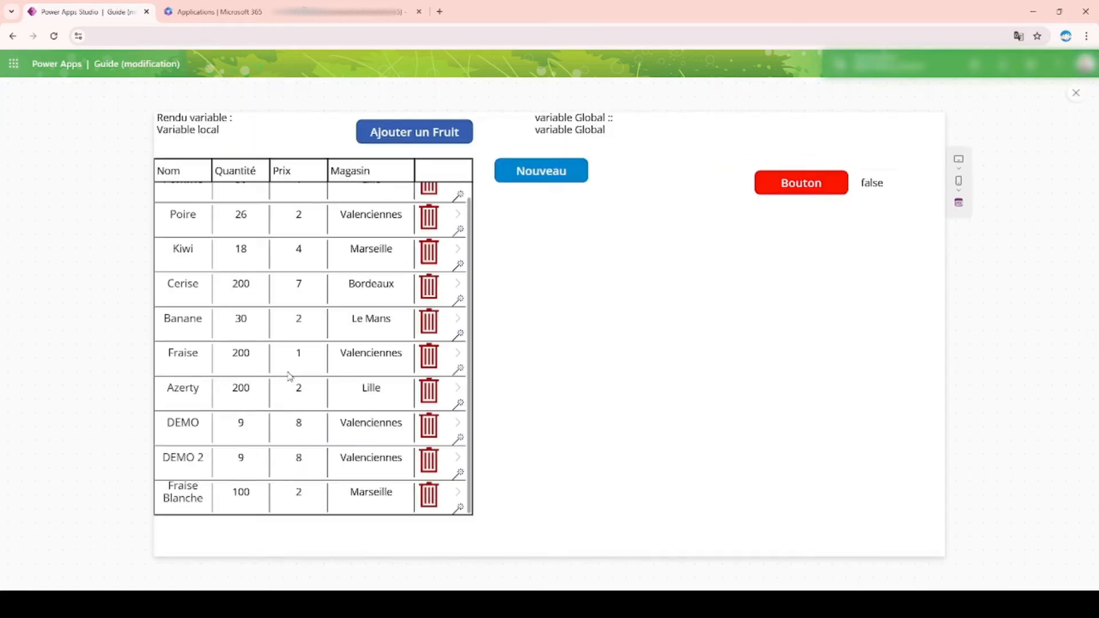
pyautogui.click(1075, 94)
# Step: Widen the fruits gallery to 653 and move the Nouveau button out of its way to X 904, Y 576
pyautogui.click(315, 459)
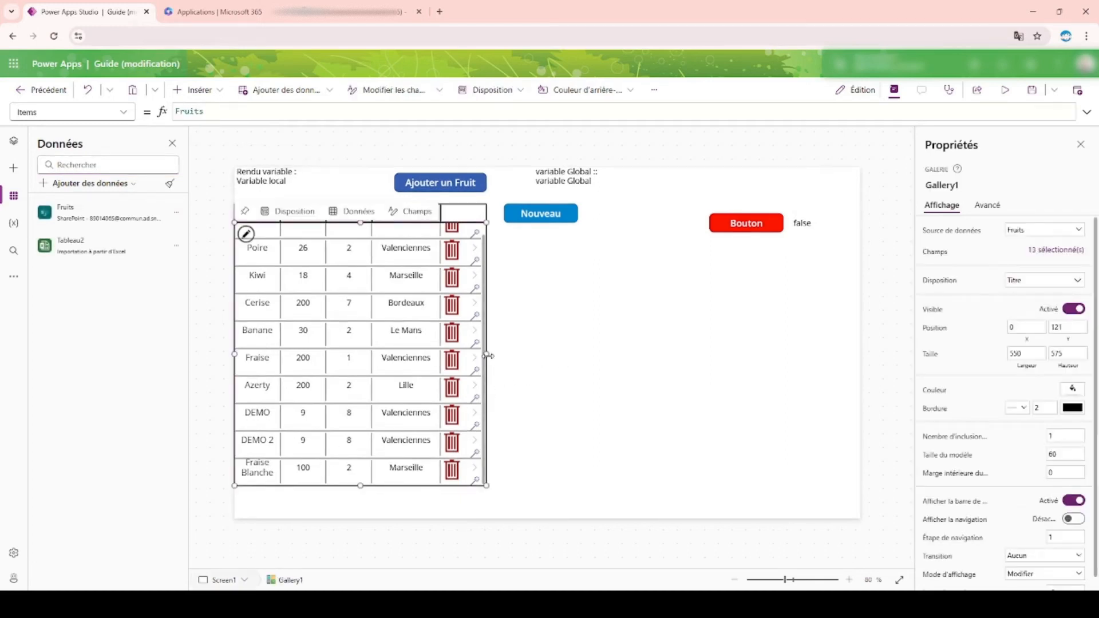
pyautogui.moveTo(505, 355); pyautogui.dragTo(533, 358)
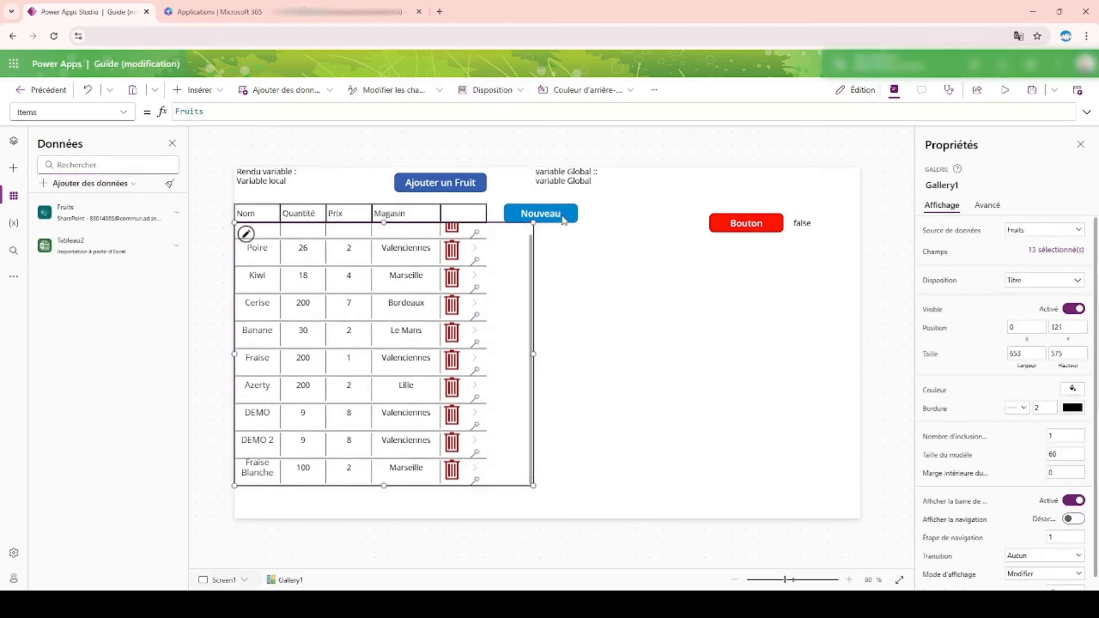
pyautogui.moveTo(571, 207); pyautogui.dragTo(634, 447)
pyautogui.click(488, 227)
pyautogui.click(541, 209)
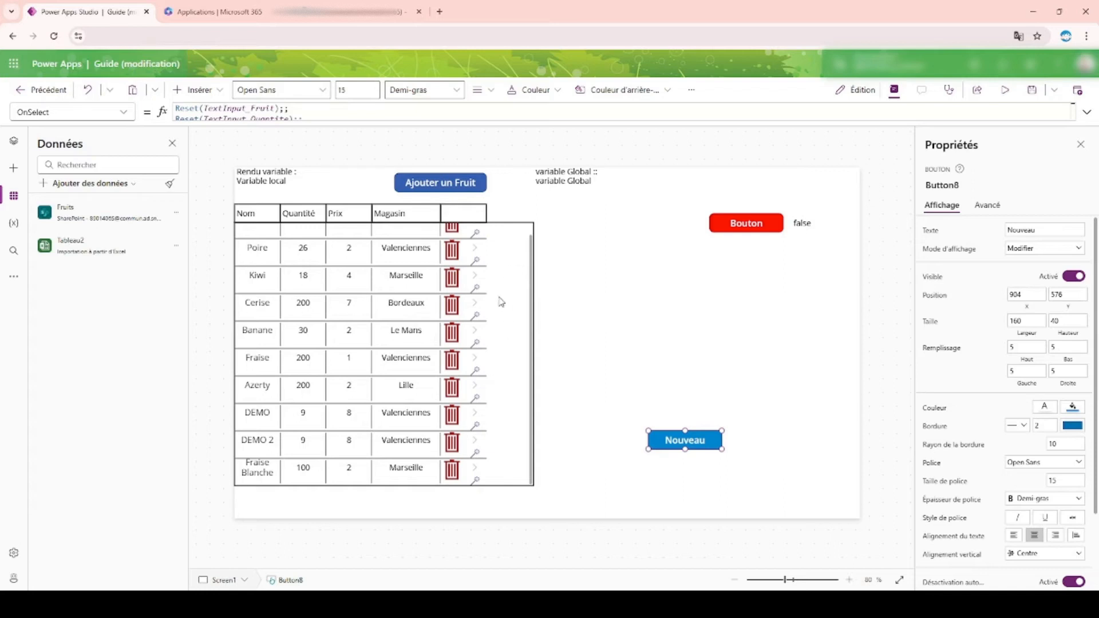
# Step: Duplicate the price label in the gallery's first row and place the copy after the row's icons at X 550, Y 0
pyautogui.click(530, 262)
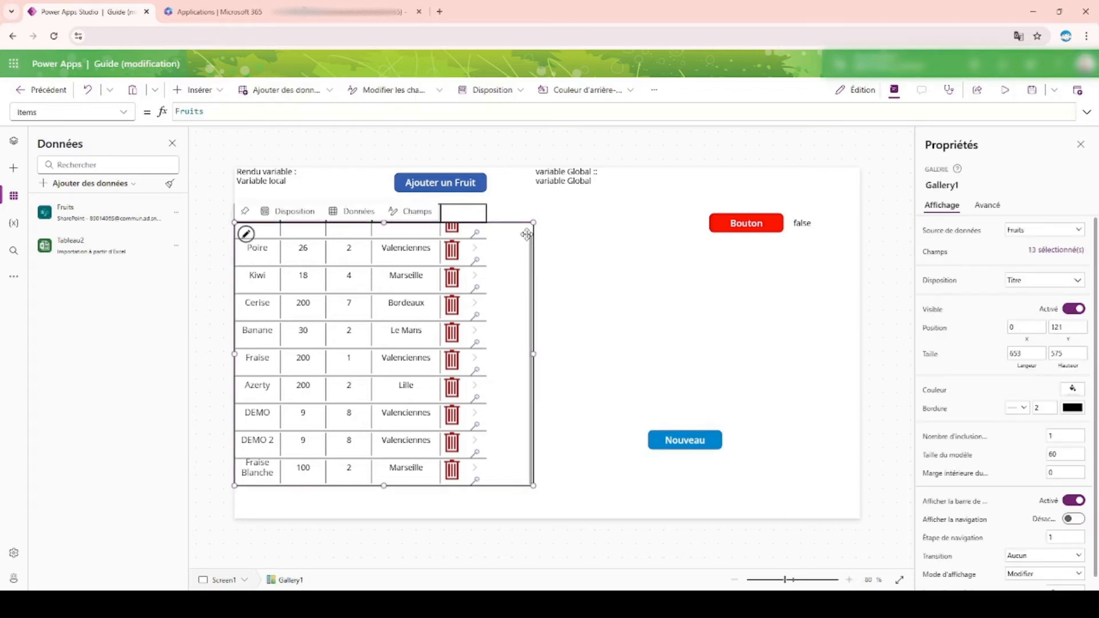
pyautogui.scroll(1, 525, 235)
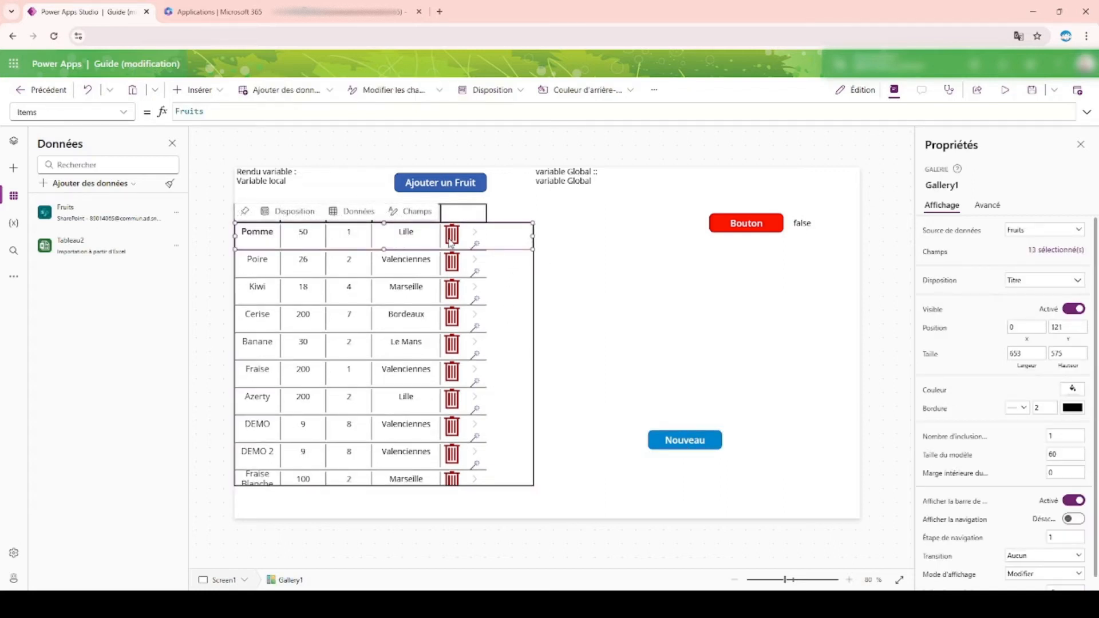
pyautogui.click(357, 241)
pyautogui.hotkey('ctrl', 'v')
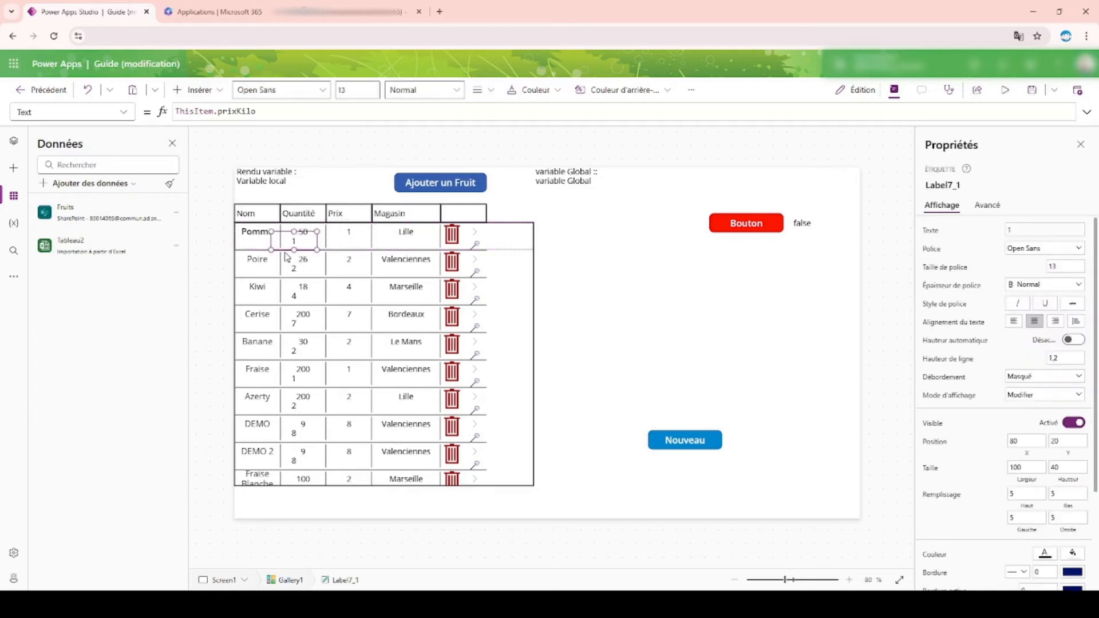
pyautogui.moveTo(291, 243); pyautogui.dragTo(508, 232)
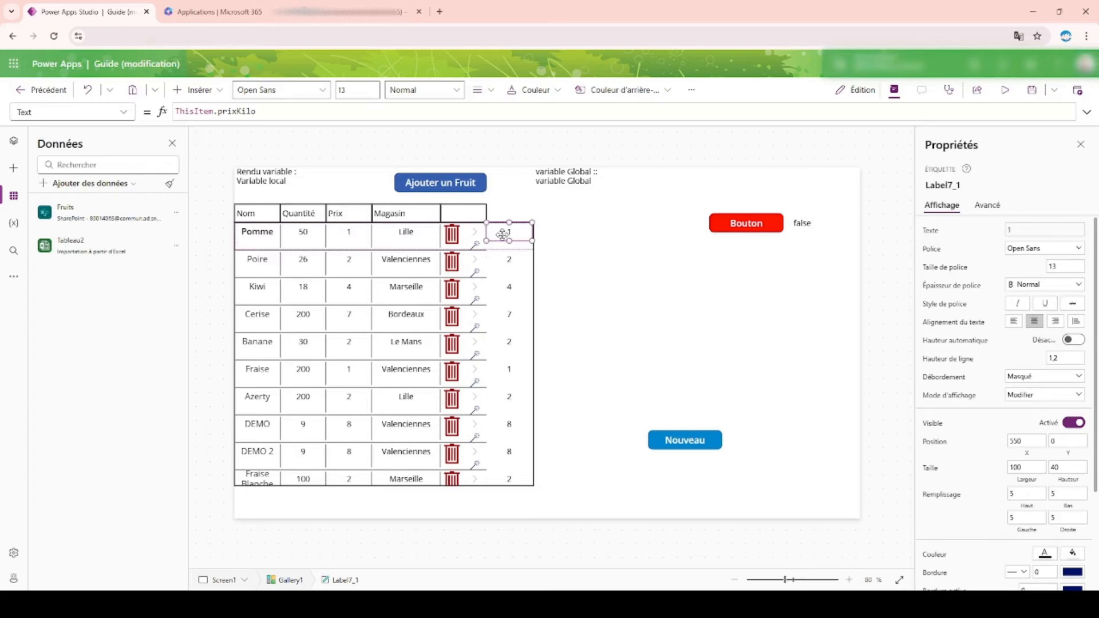
# Step: Set the copied label's Text formula to ThisItem.enRayon
pyautogui.click(230, 112)
pyautogui.doubleClick(231, 112)
pyautogui.write('e')
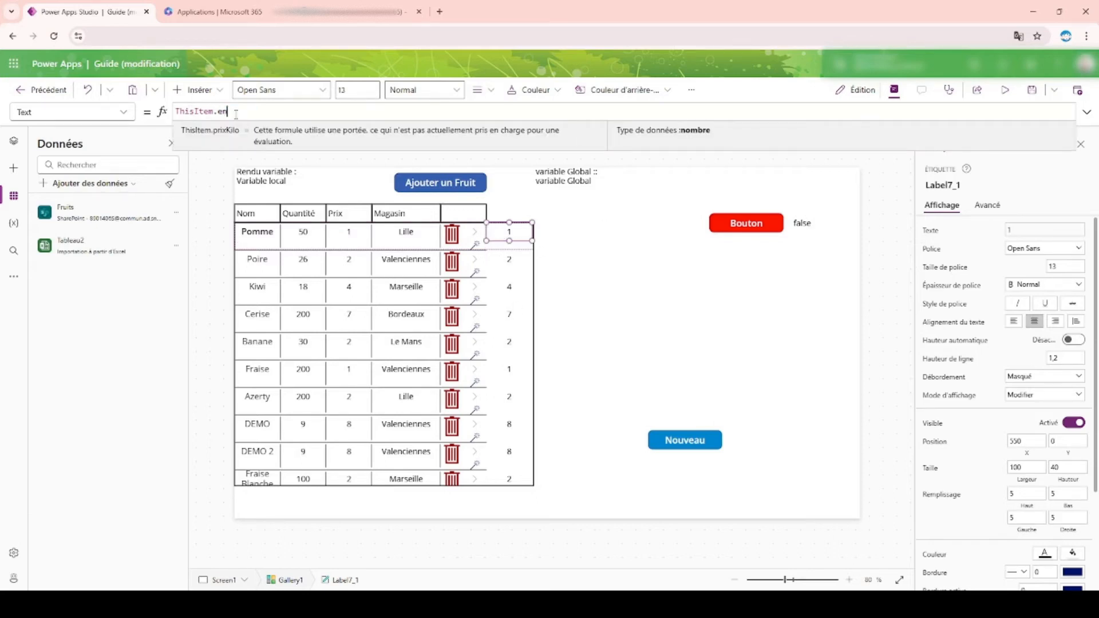
pyautogui.write('n')
pyautogui.press('Tab')
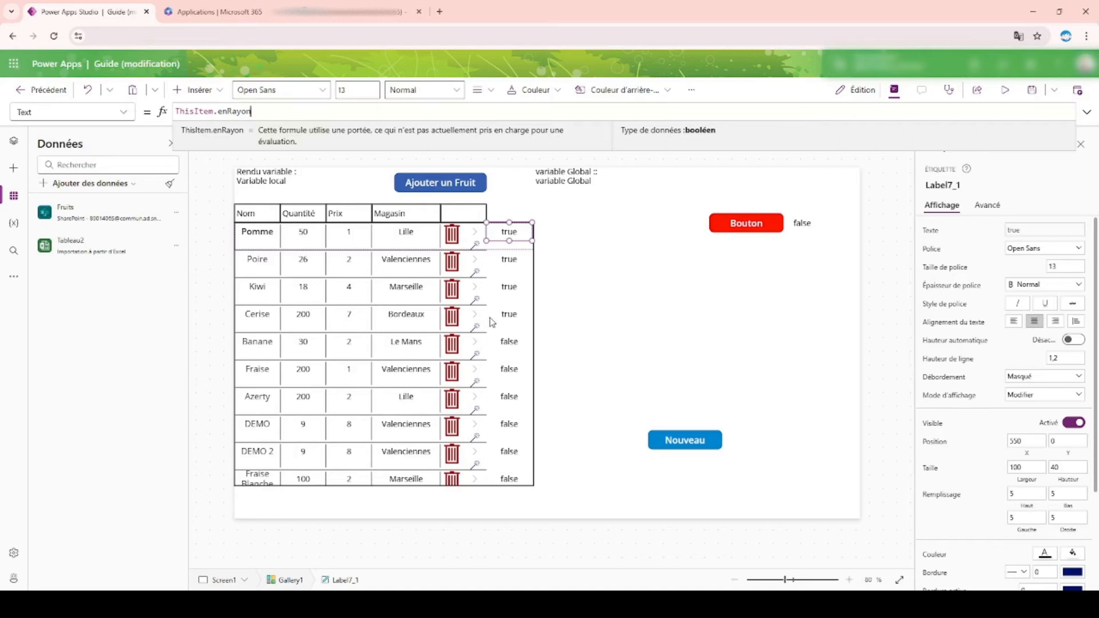
# Step: Set the copied gallery label's Text formula to If( ThisItem.enRayon; "Oui"; "Non")
pyautogui.moveTo(285, 111); pyautogui.dragTo(45, 108)
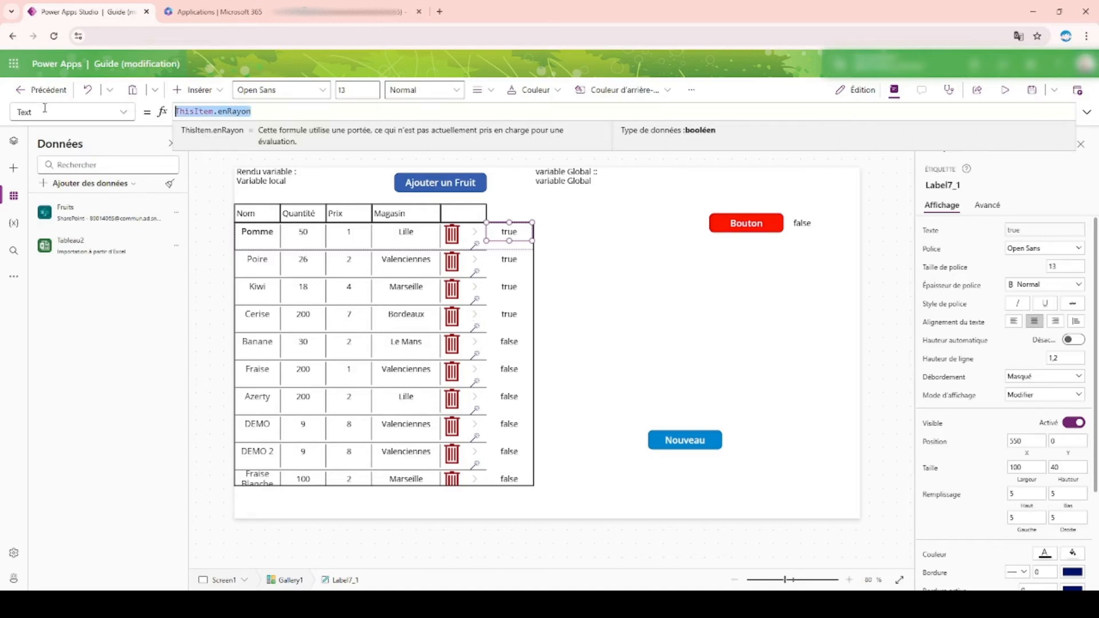
pyautogui.write('If(')
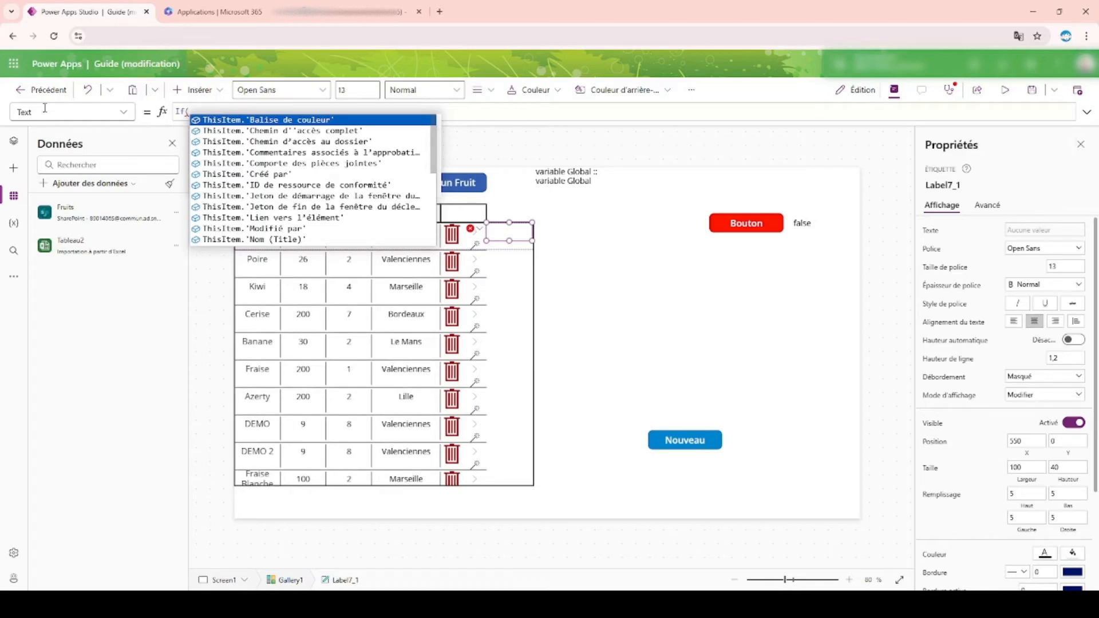
pyautogui.write(' this')
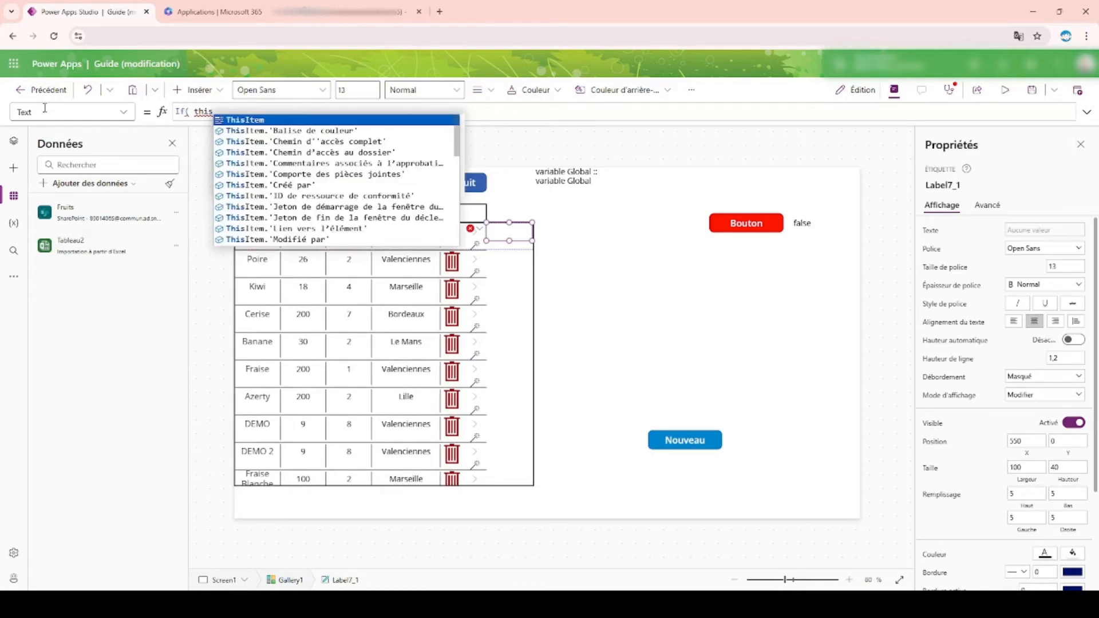
pyautogui.write('.')
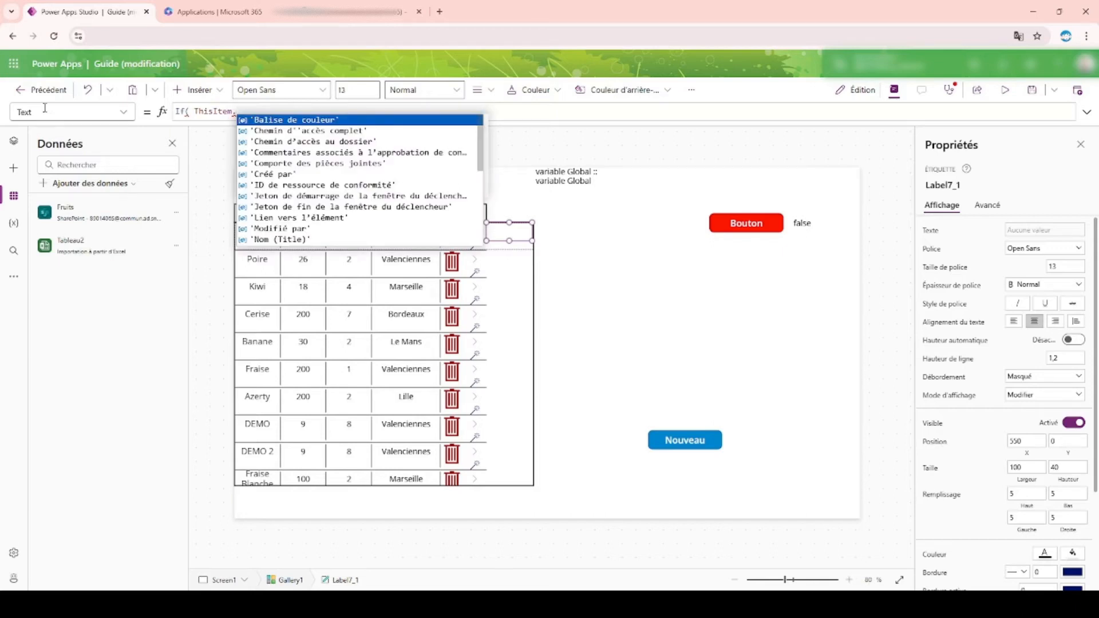
pyautogui.write('enRayon')
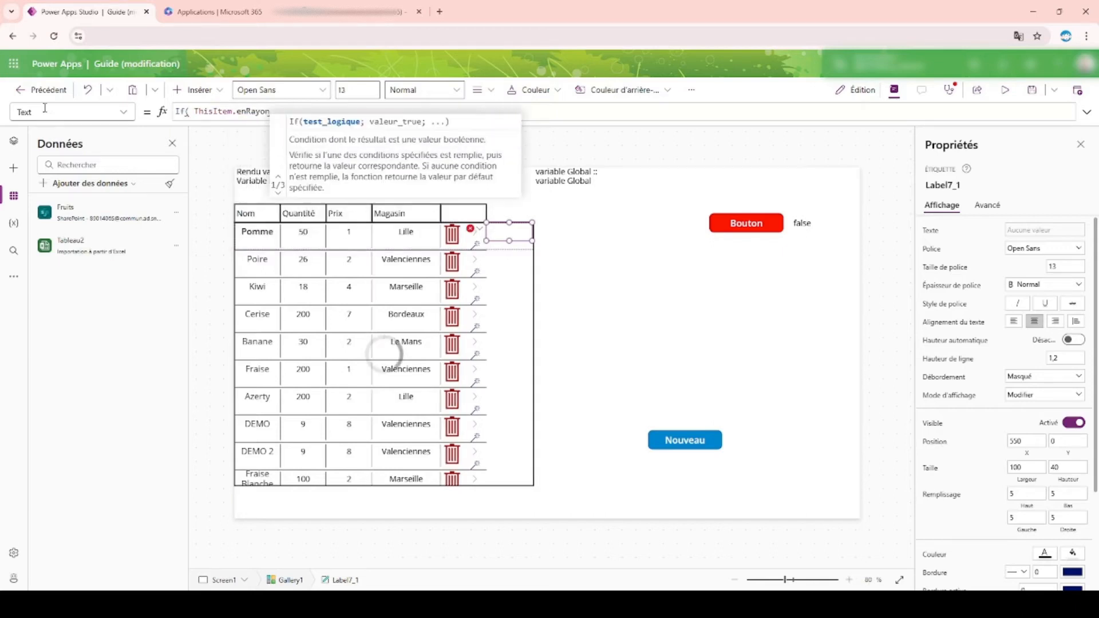
pyautogui.write(' = true')
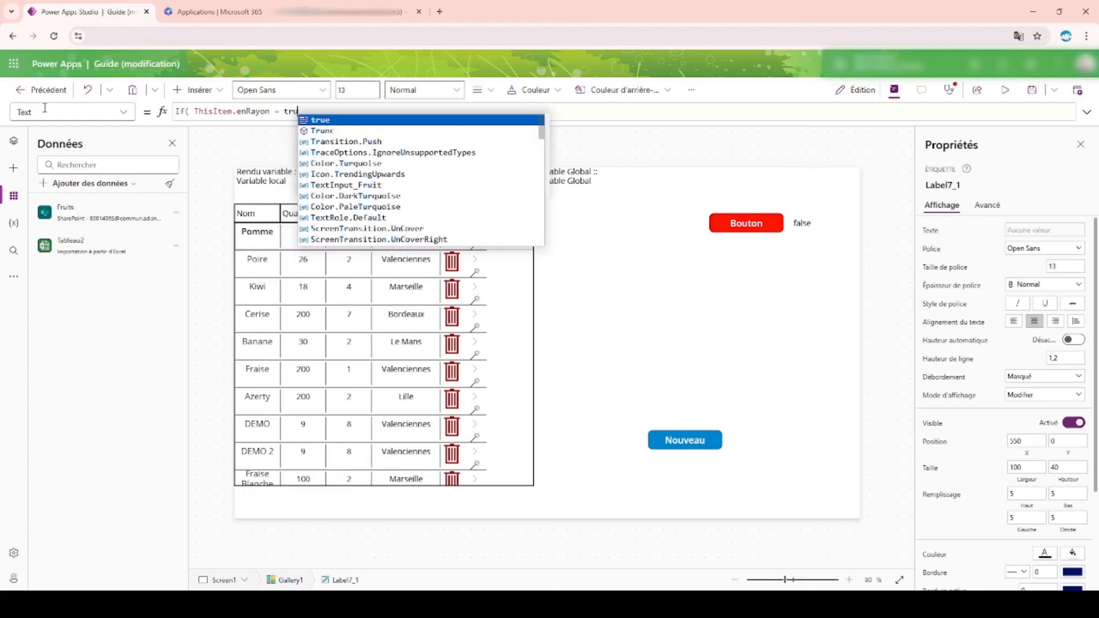
pyautogui.press('BackSpace')
pyautogui.press('BackSpace')
pyautogui.press('BackSpace')
pyautogui.press('BackSpace')
pyautogui.press('BackSpace')
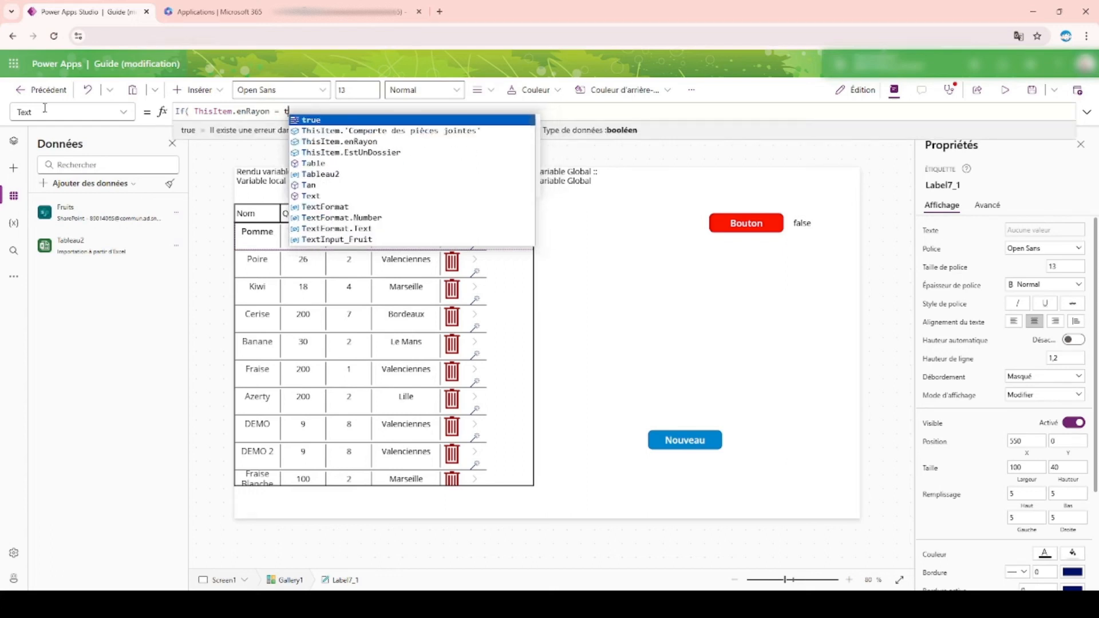
pyautogui.press('BackSpace')
pyautogui.press('BackSpace')
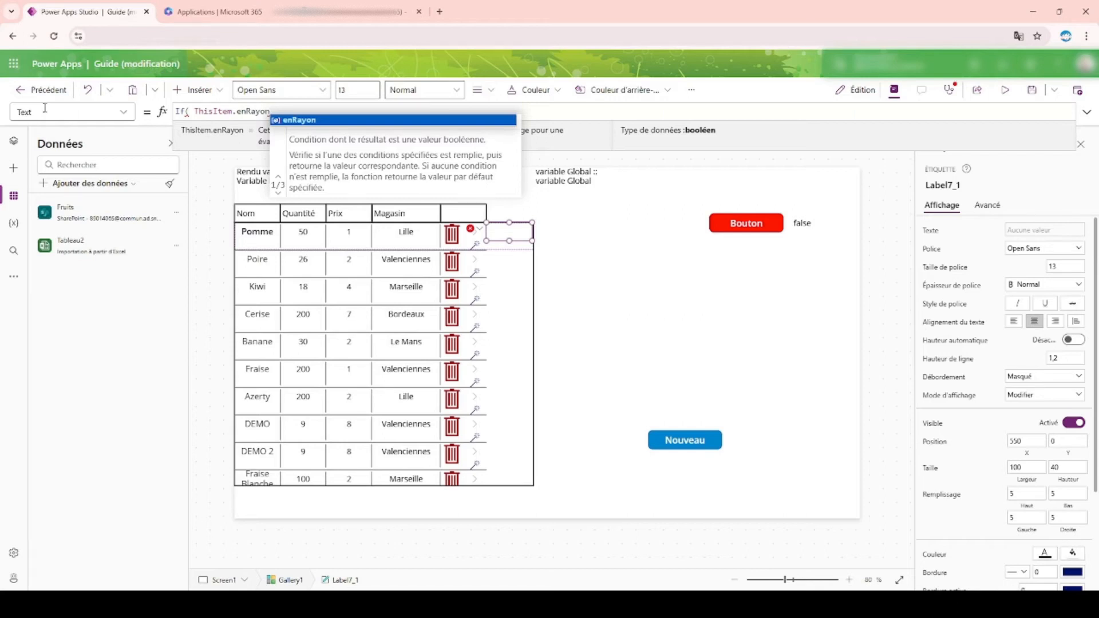
pyautogui.write('; "')
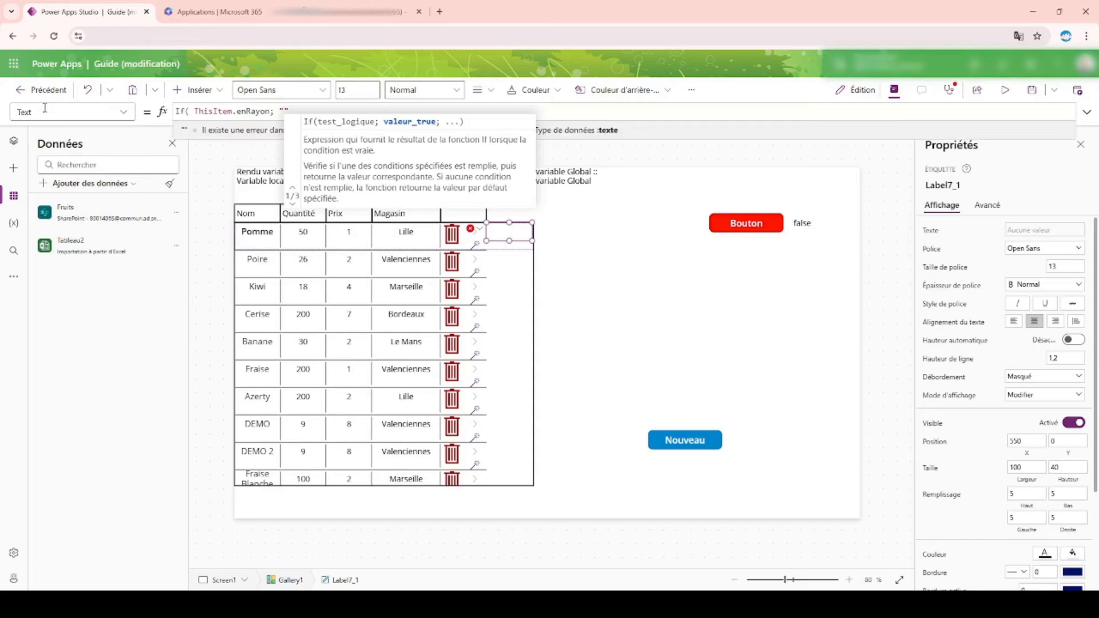
pyautogui.write('Oui"')
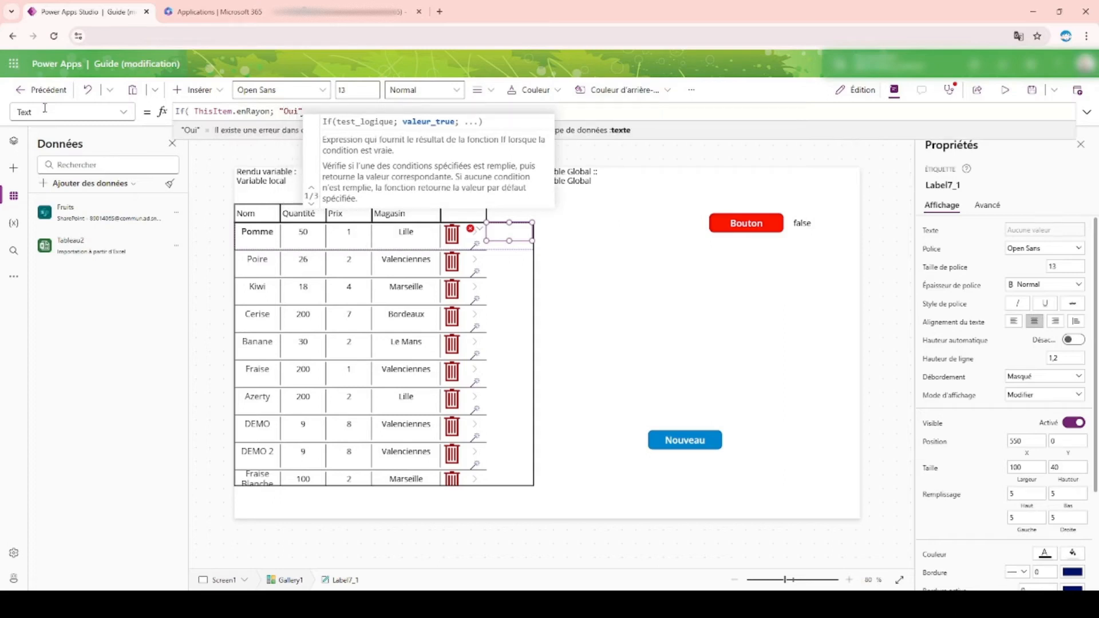
pyautogui.write('; "')
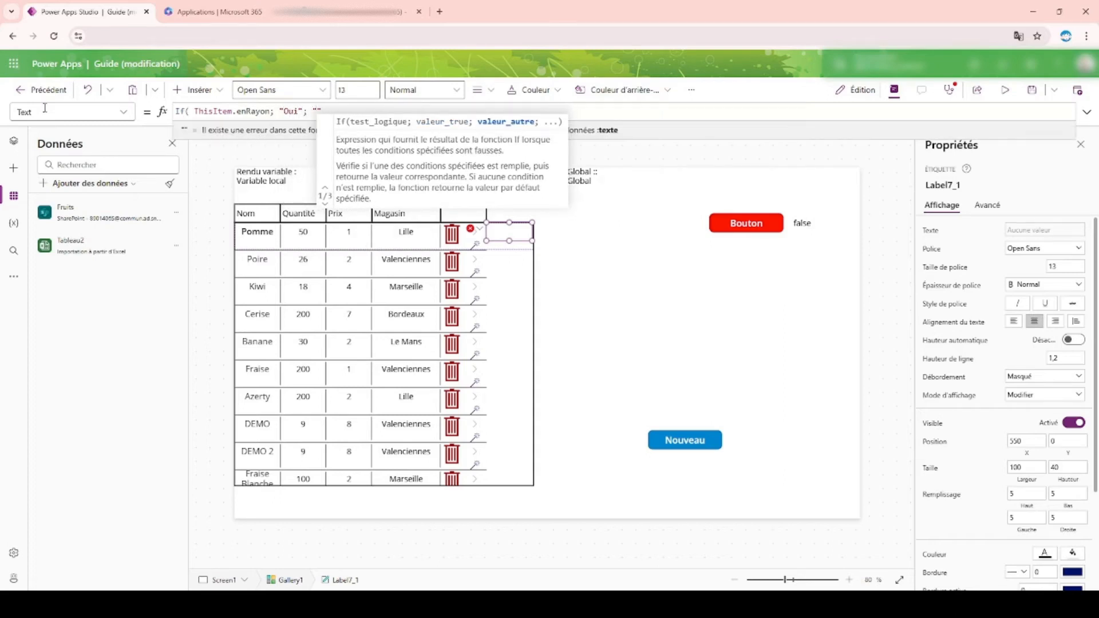
pyautogui.write('Non")')
pyautogui.write(')')
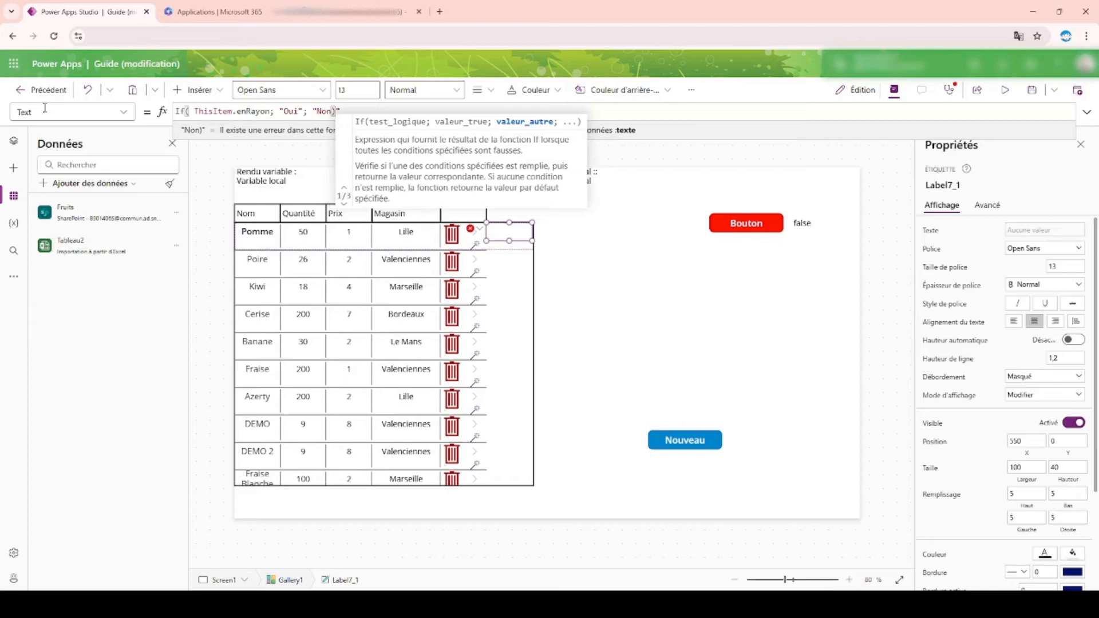
pyautogui.press('BackSpace')
pyautogui.write('")')
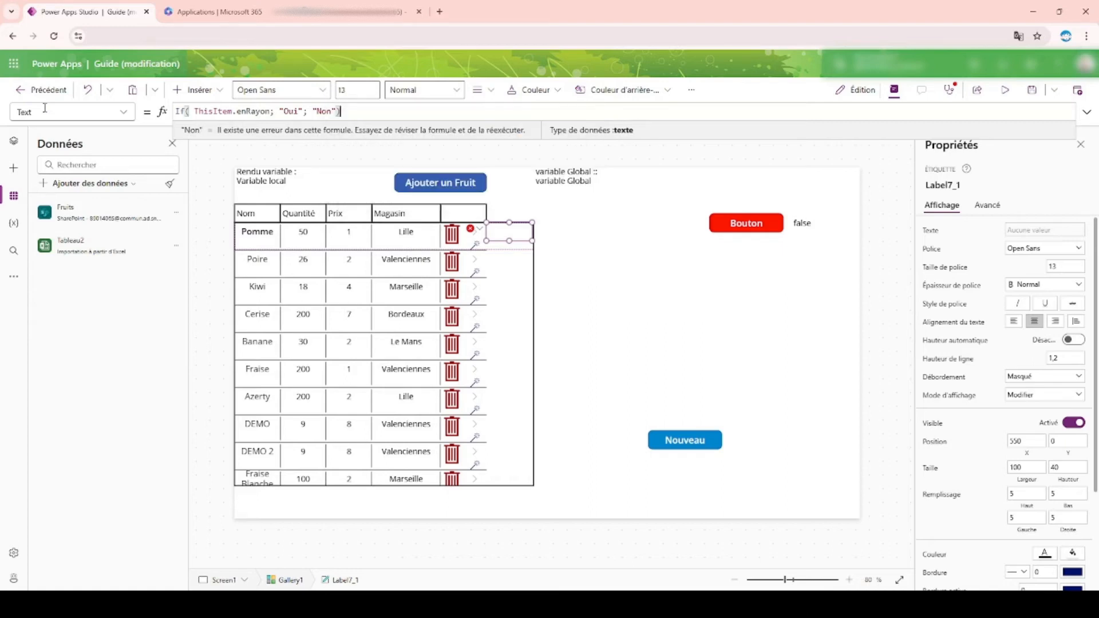
# Step: In the app preview, open the Fraise Blanche record for editing, select Oui, and update it
pyautogui.click(1005, 90)
pyautogui.scroll(-1, 428, 305)
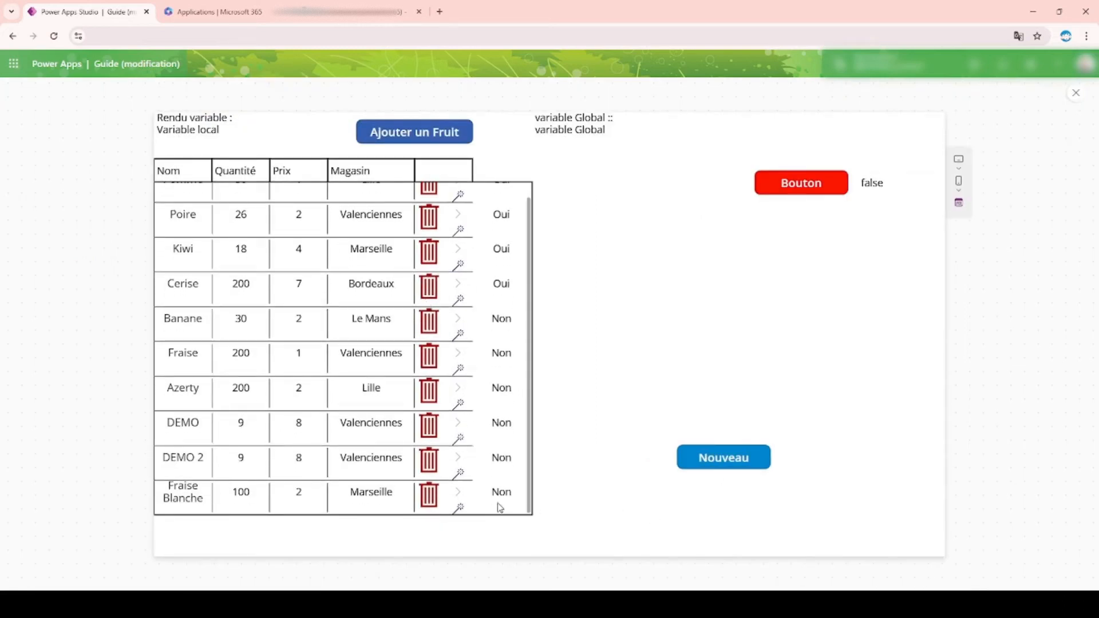
pyautogui.click(459, 509)
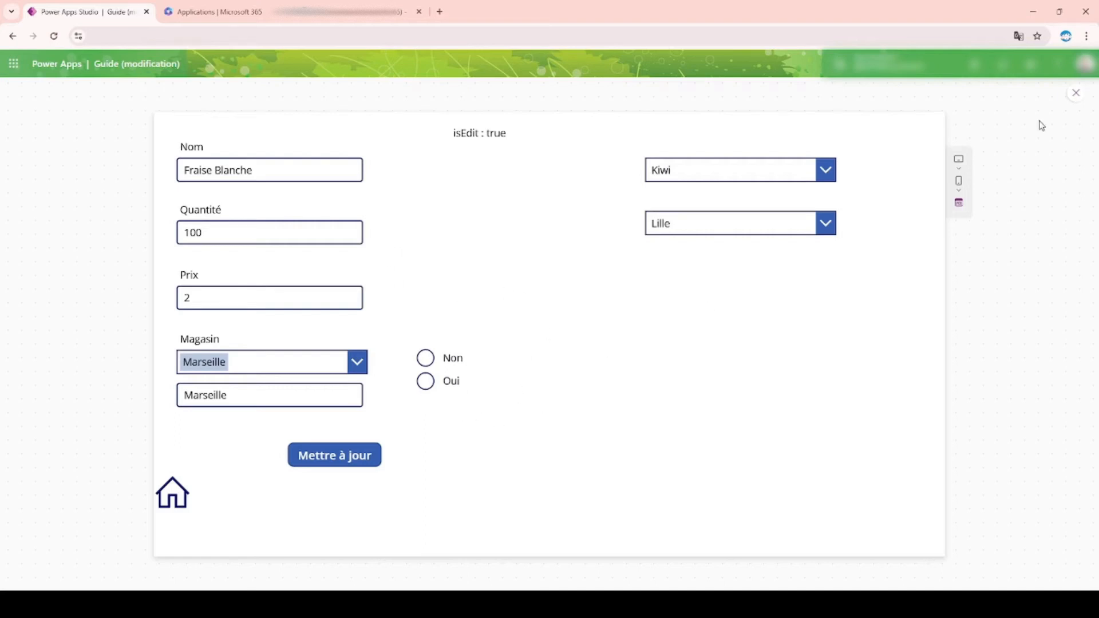
pyautogui.click(1077, 93)
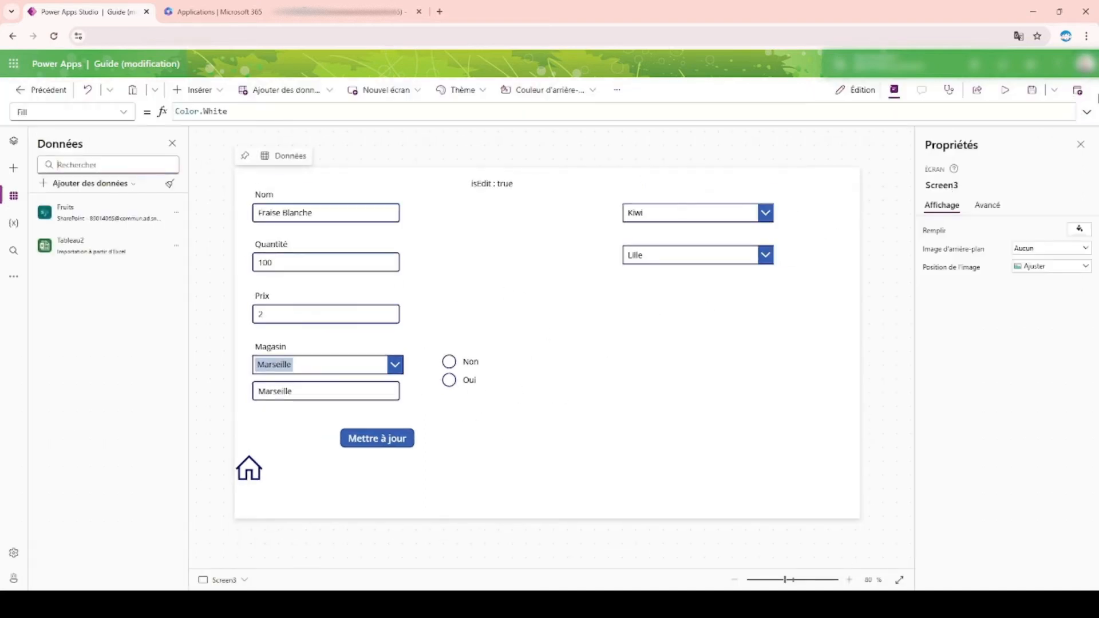
pyautogui.click(1005, 90)
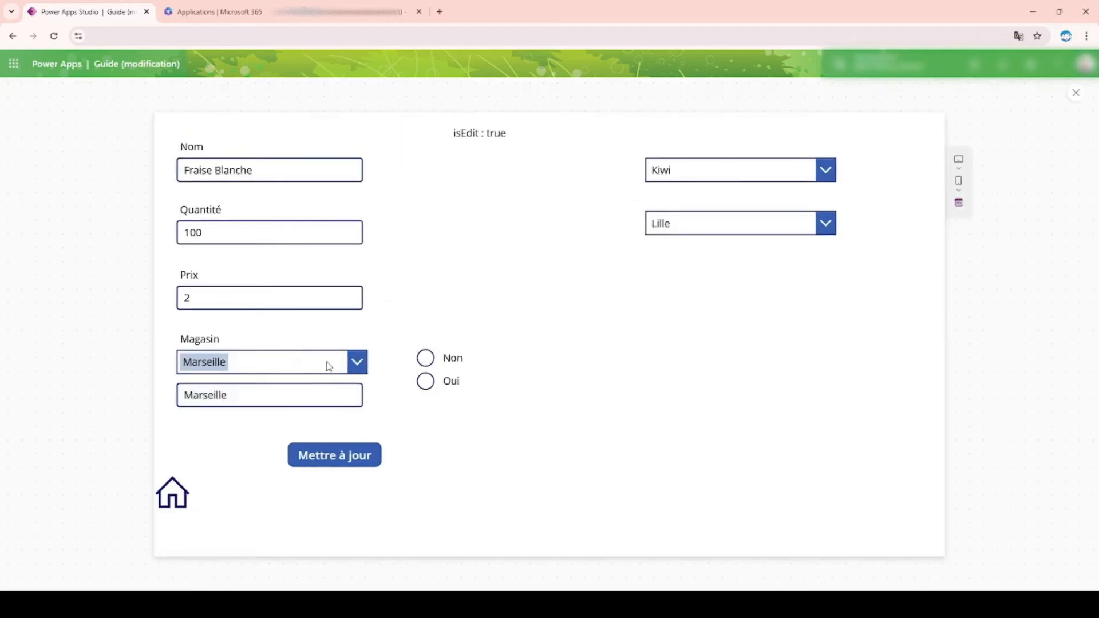
pyautogui.click(427, 381)
pyautogui.click(375, 462)
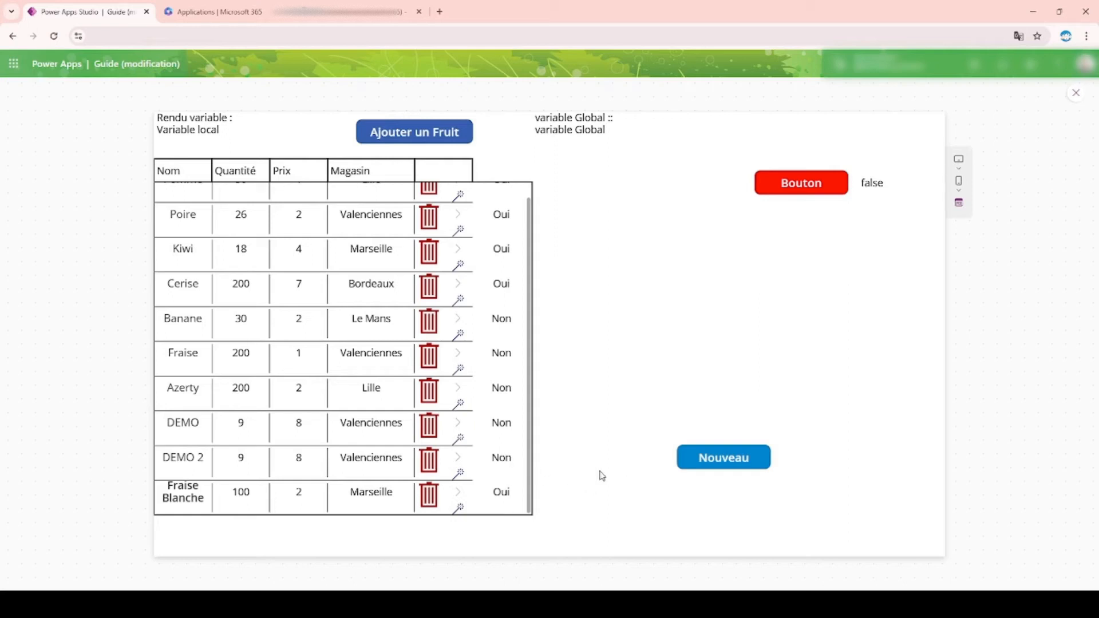
# Step: Open a new fruit form in the preview, return to editing, and set Radio_EnRayon's Reset property to true
pyautogui.click(693, 466)
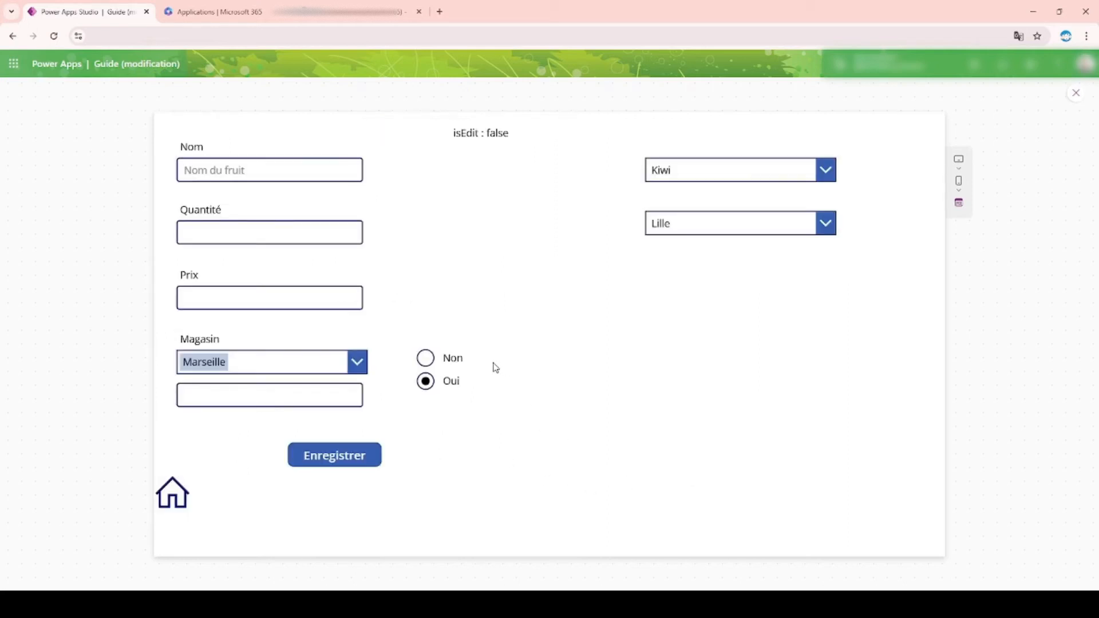
pyautogui.click(1076, 93)
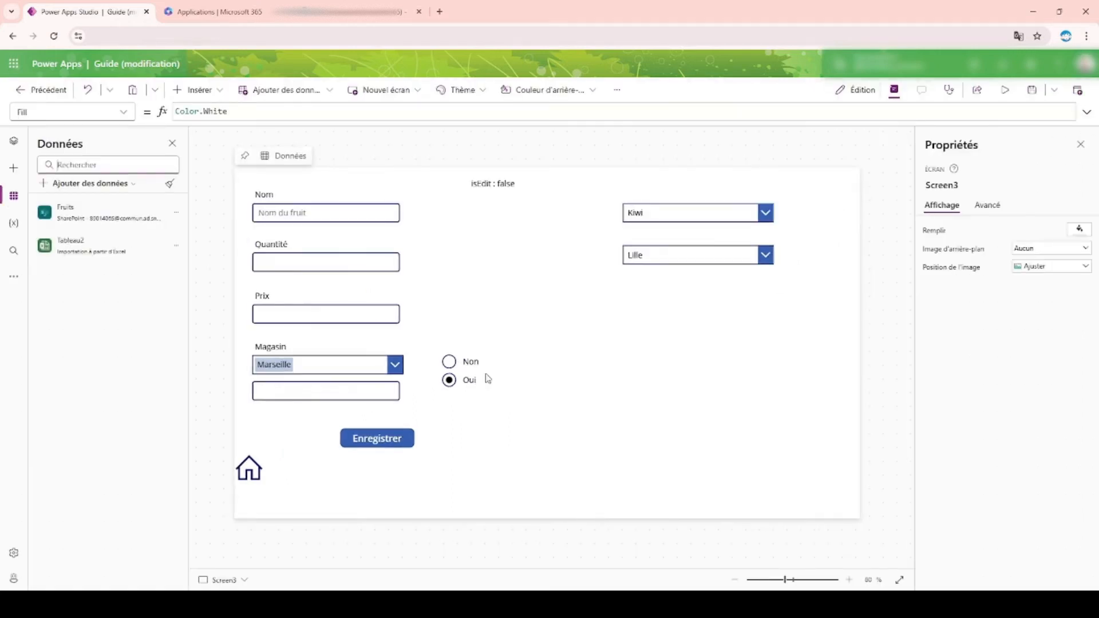
pyautogui.click(485, 377)
pyautogui.click(988, 205)
pyautogui.scroll(-5, 973, 351)
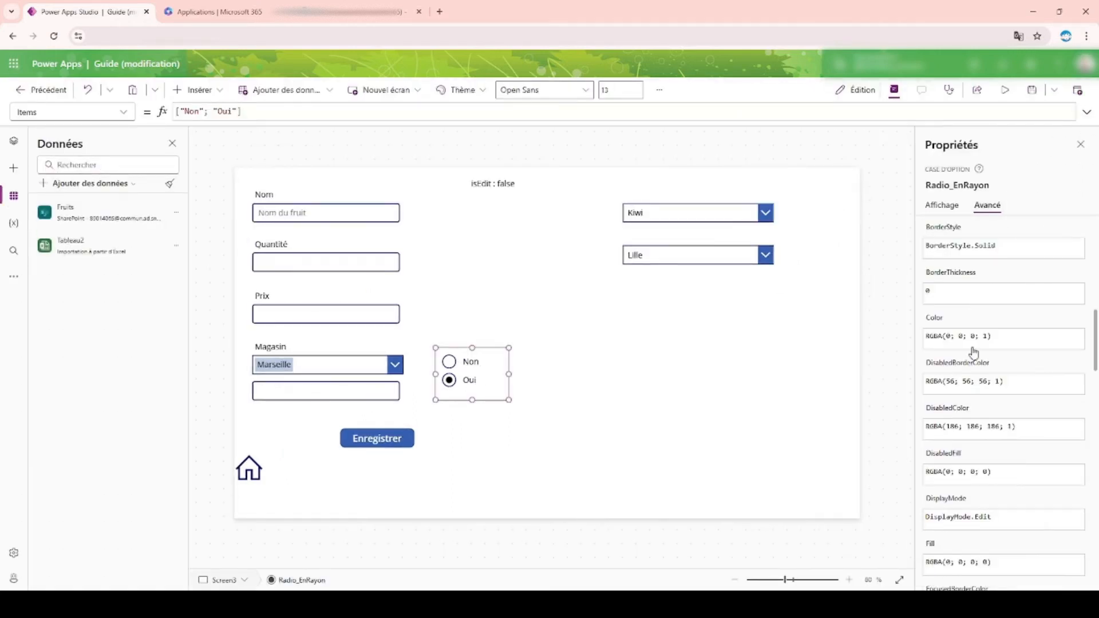
pyautogui.scroll(-6, 986, 372)
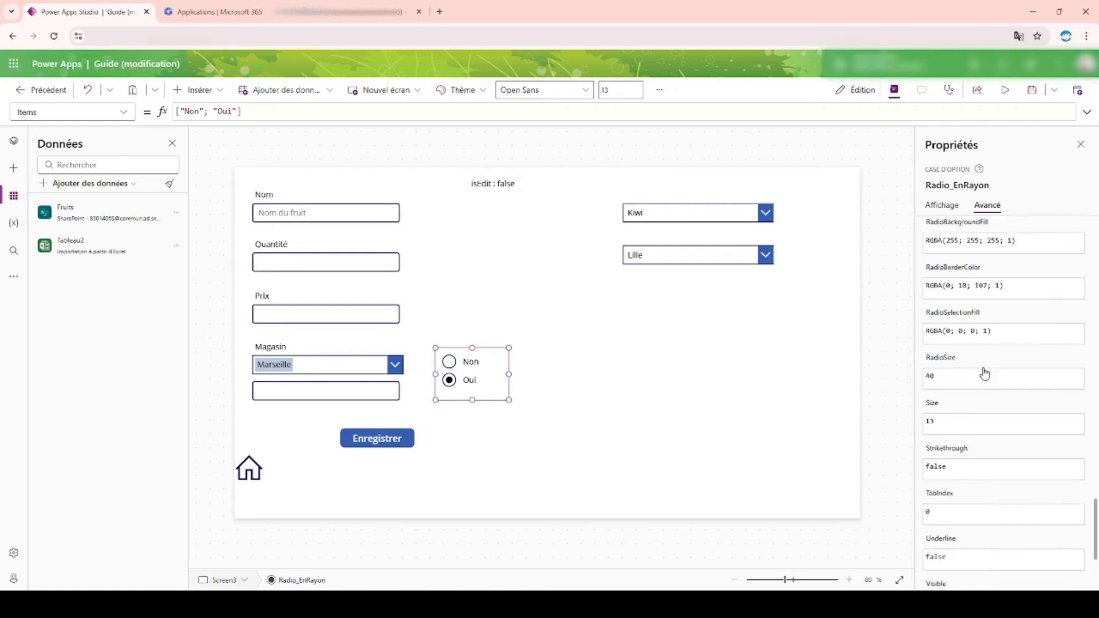
pyautogui.scroll(7, 990, 376)
pyautogui.scroll(8, 990, 376)
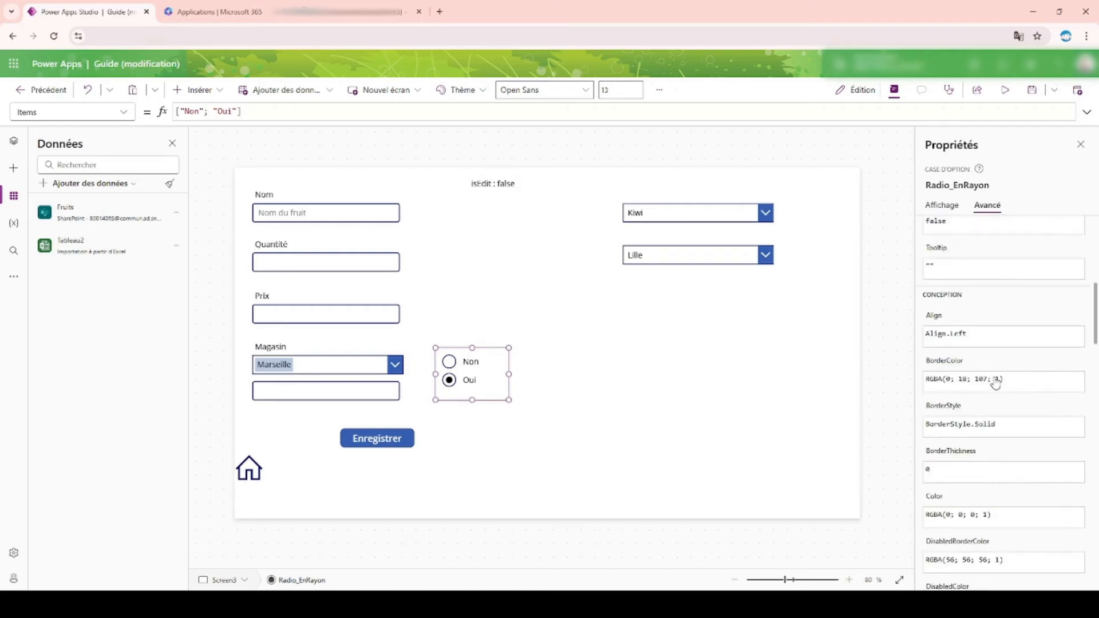
pyautogui.scroll(-3, 990, 405)
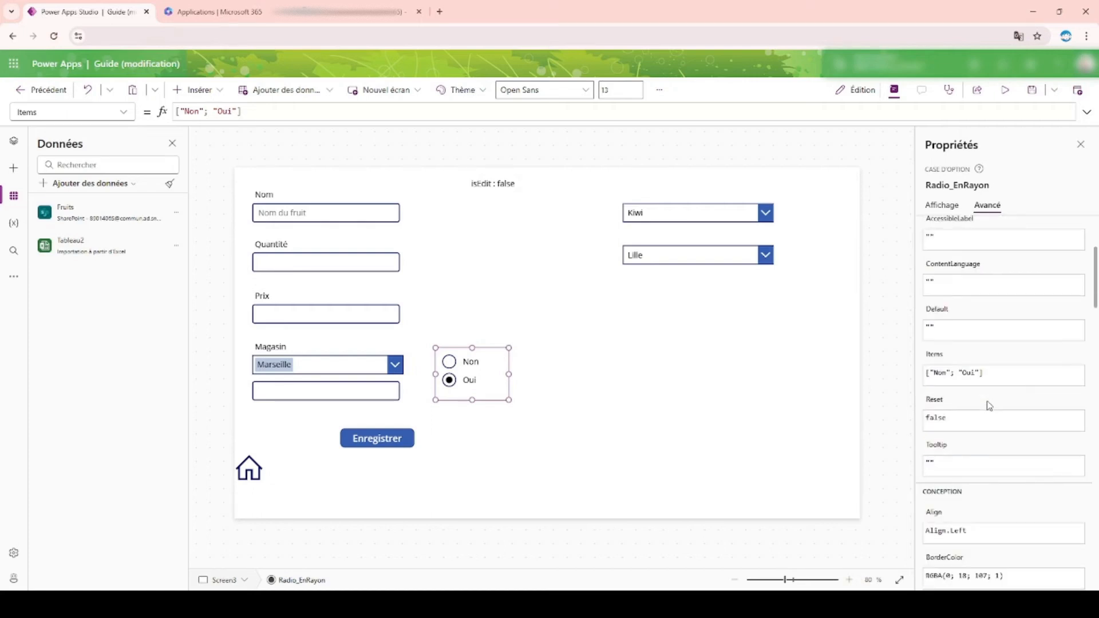
pyautogui.doubleClick(940, 418)
pyautogui.write('true')
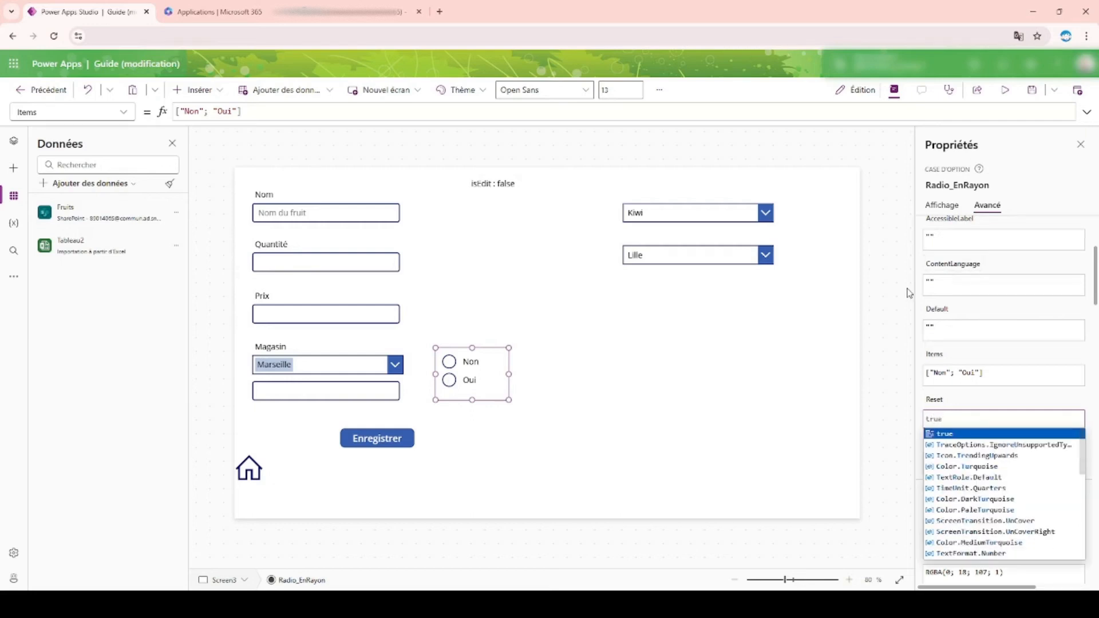
pyautogui.press('Return')
pyautogui.click(844, 418)
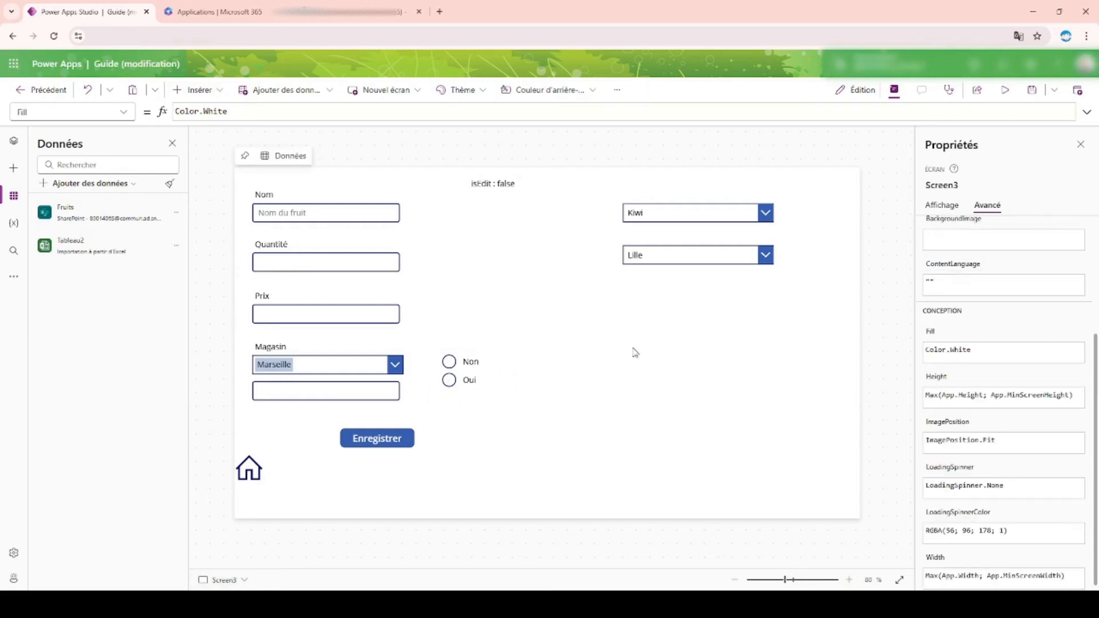
# Step: Go to Screen1 and review the full OnSelect formula of the Nouveau button
pyautogui.click(475, 376)
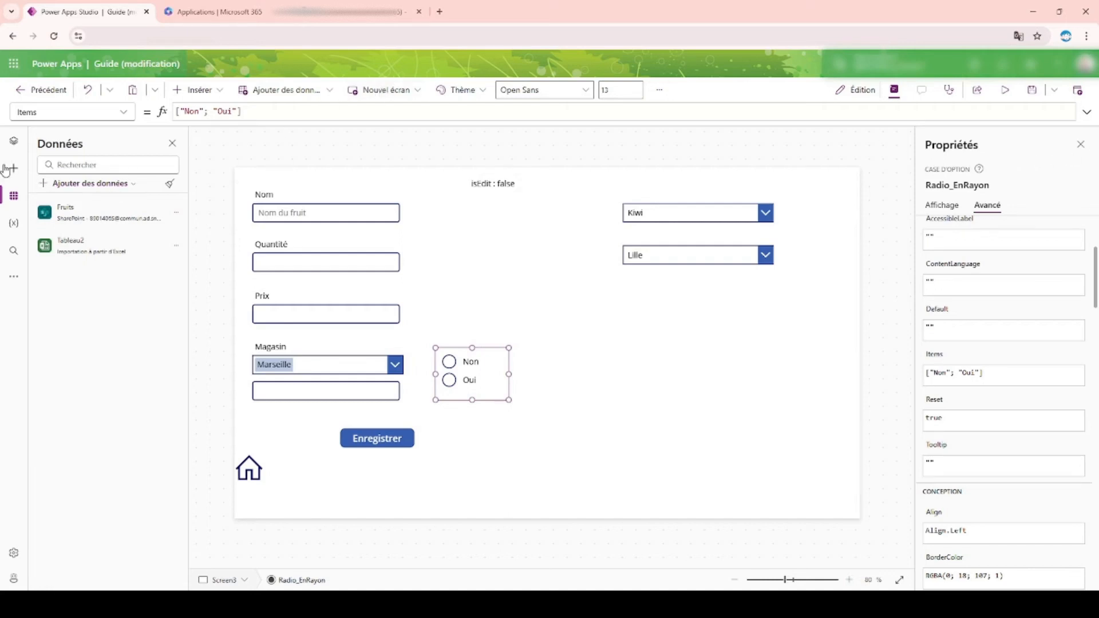
pyautogui.click(14, 141)
pyautogui.click(99, 245)
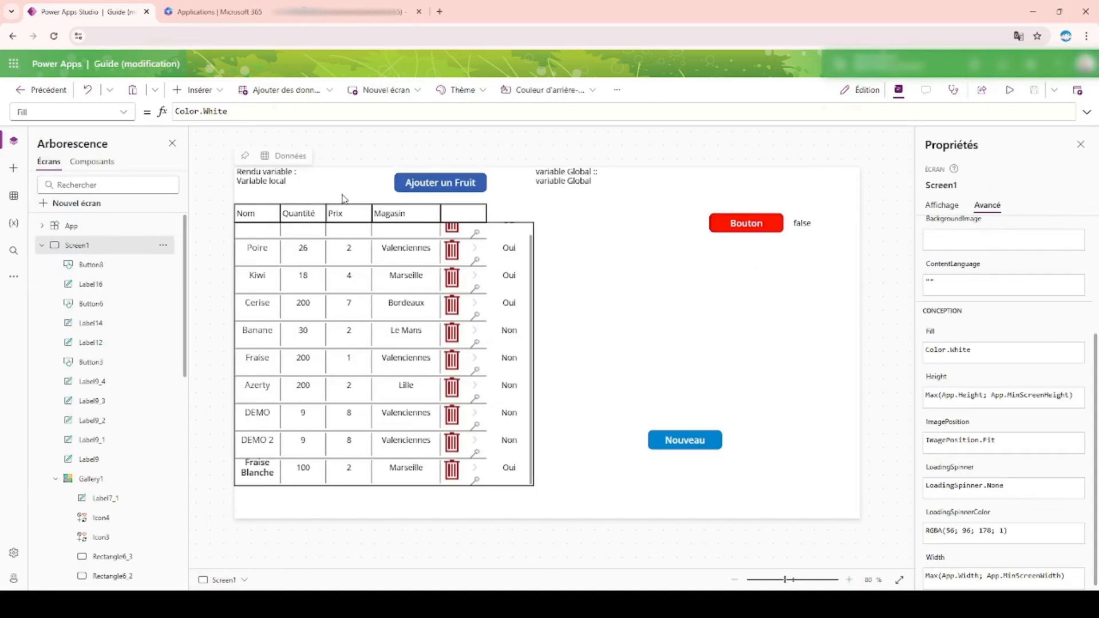
pyautogui.click(675, 450)
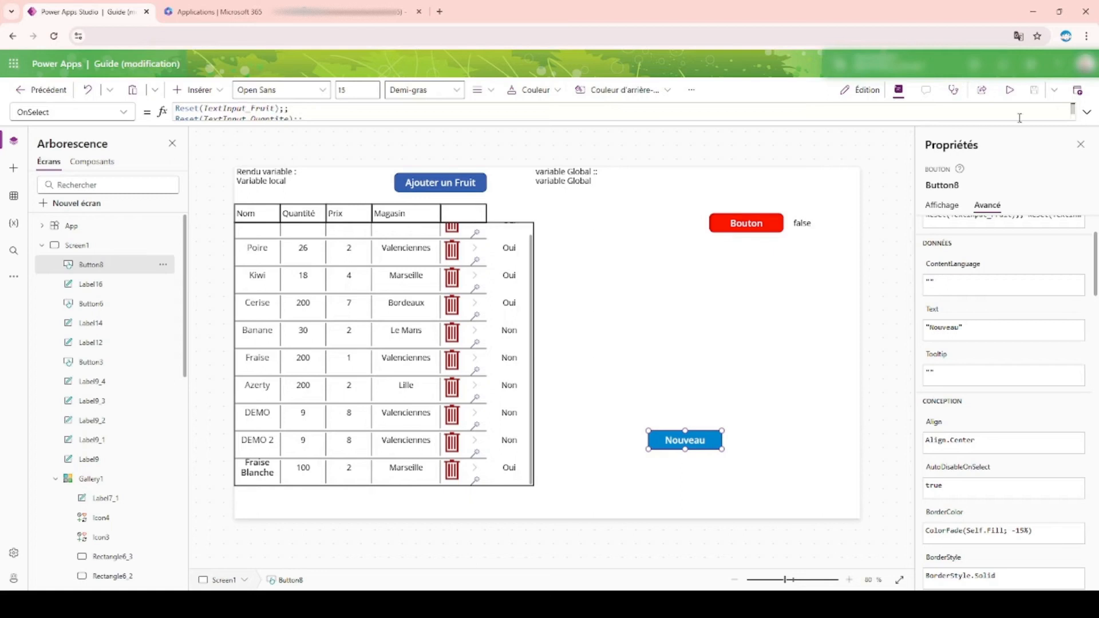
pyautogui.click(1087, 112)
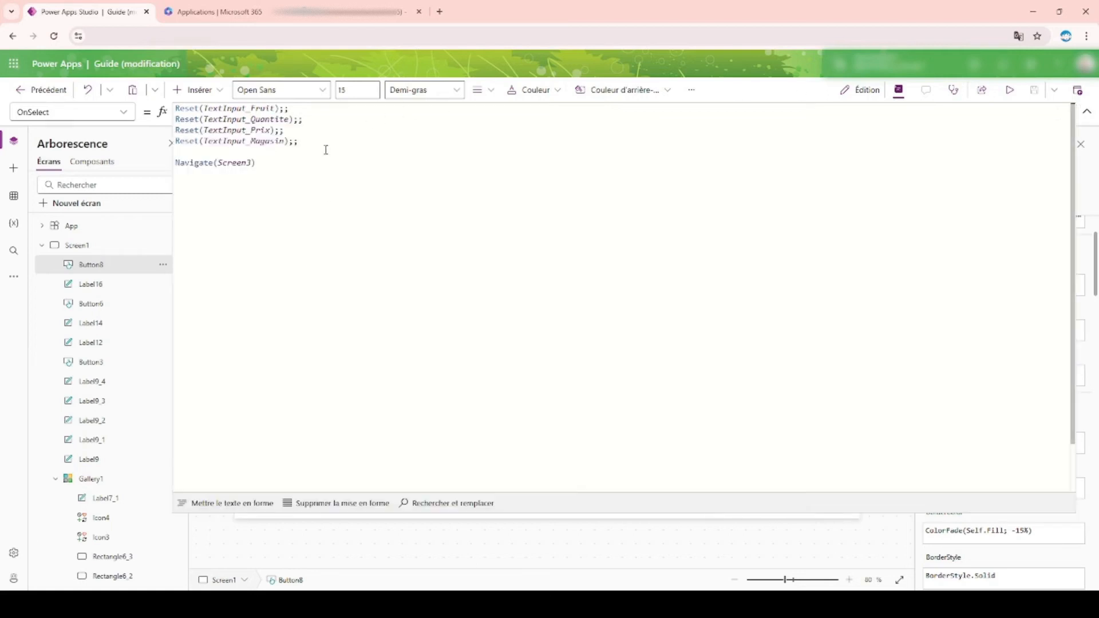
pyautogui.click(1087, 111)
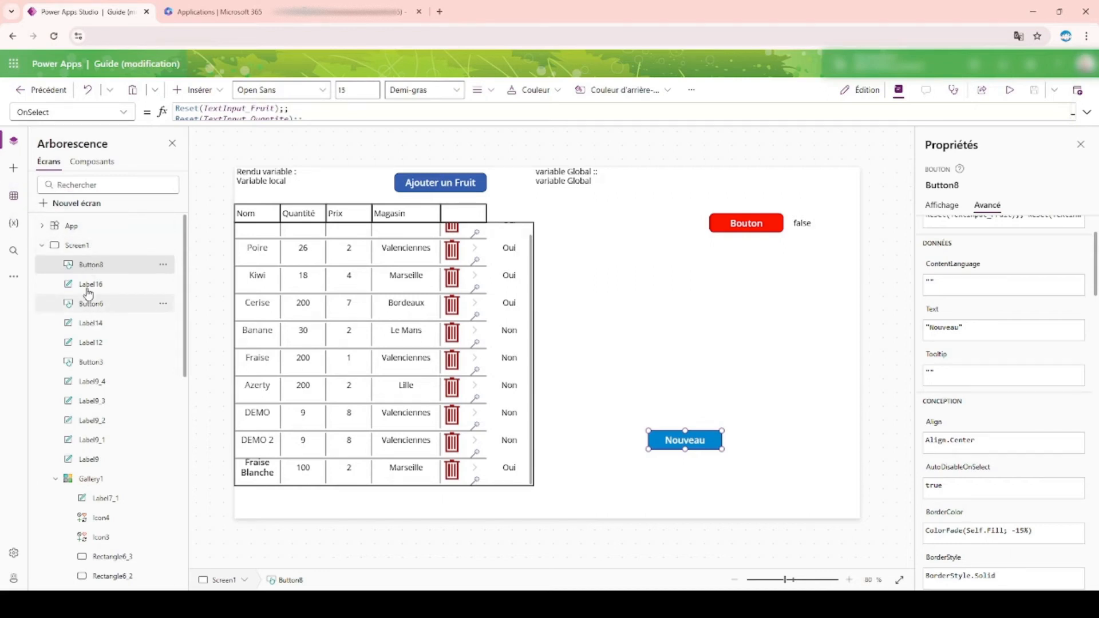
# Step: On Screen3, set Radio_EnRayon's Default property to Gallery1.Selected.enRayon
pyautogui.click(41, 245)
pyautogui.click(73, 264)
pyautogui.click(82, 286)
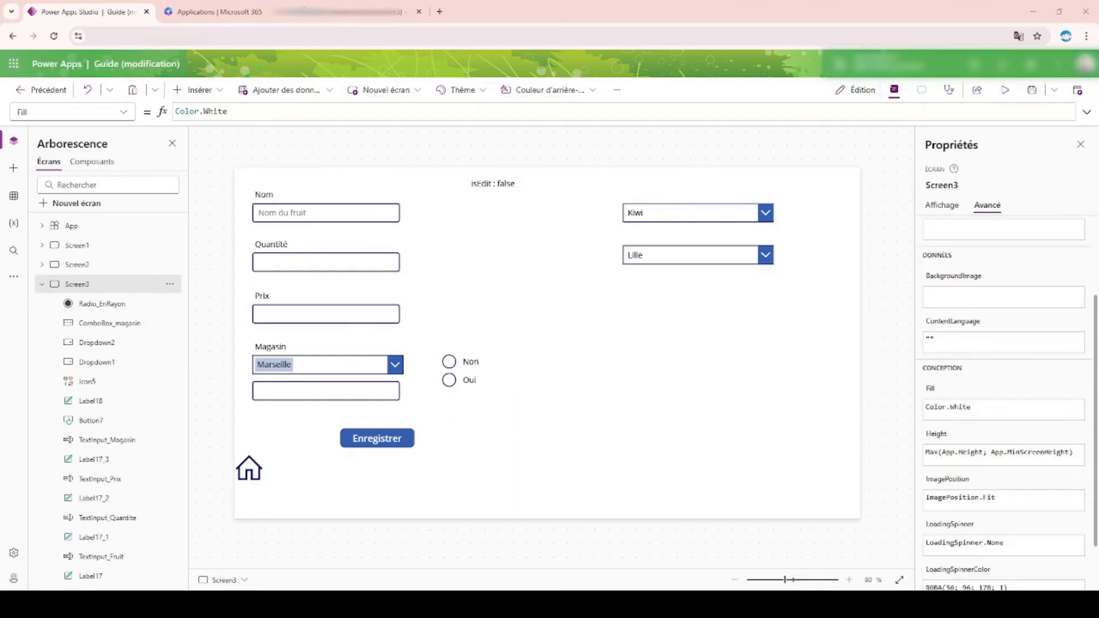
pyautogui.click(484, 382)
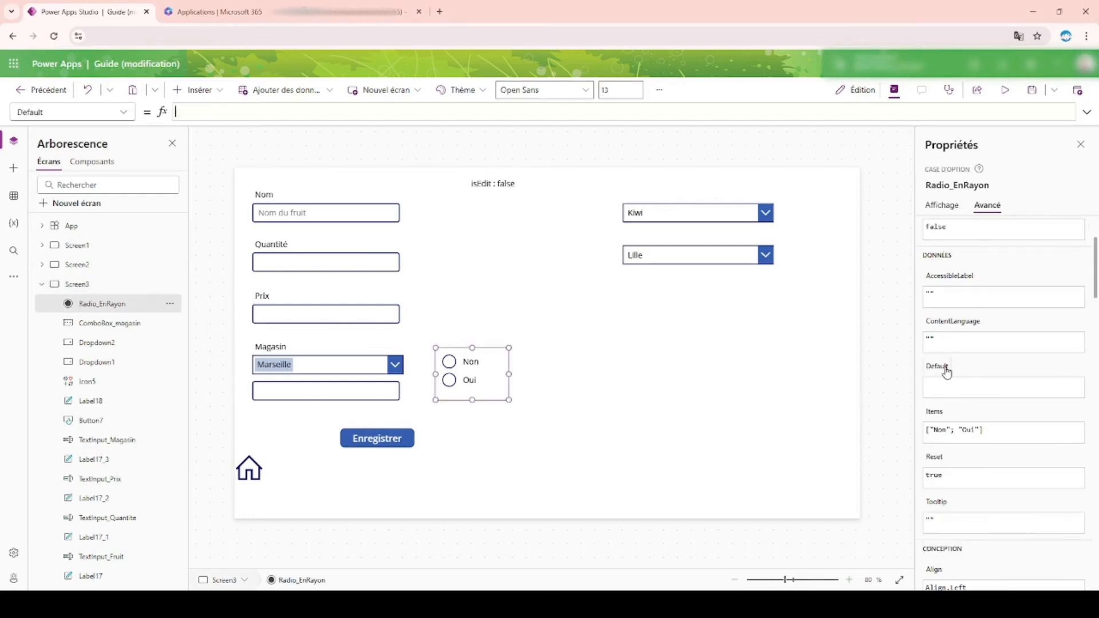
pyautogui.click(1088, 111)
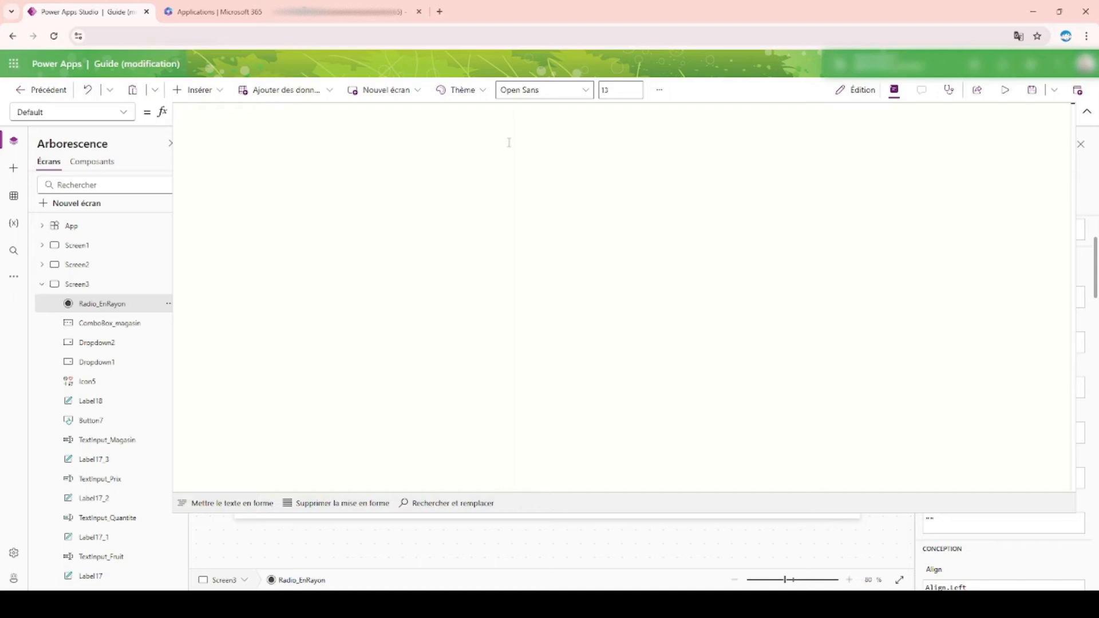
pyautogui.write('Gallery1.')
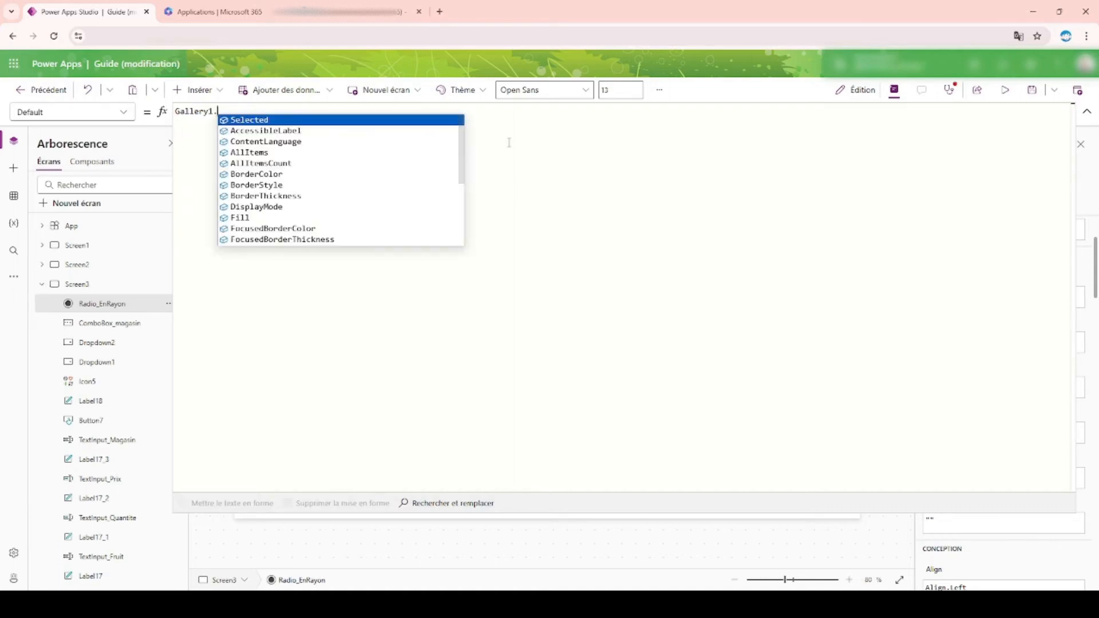
pyautogui.write('Selected.')
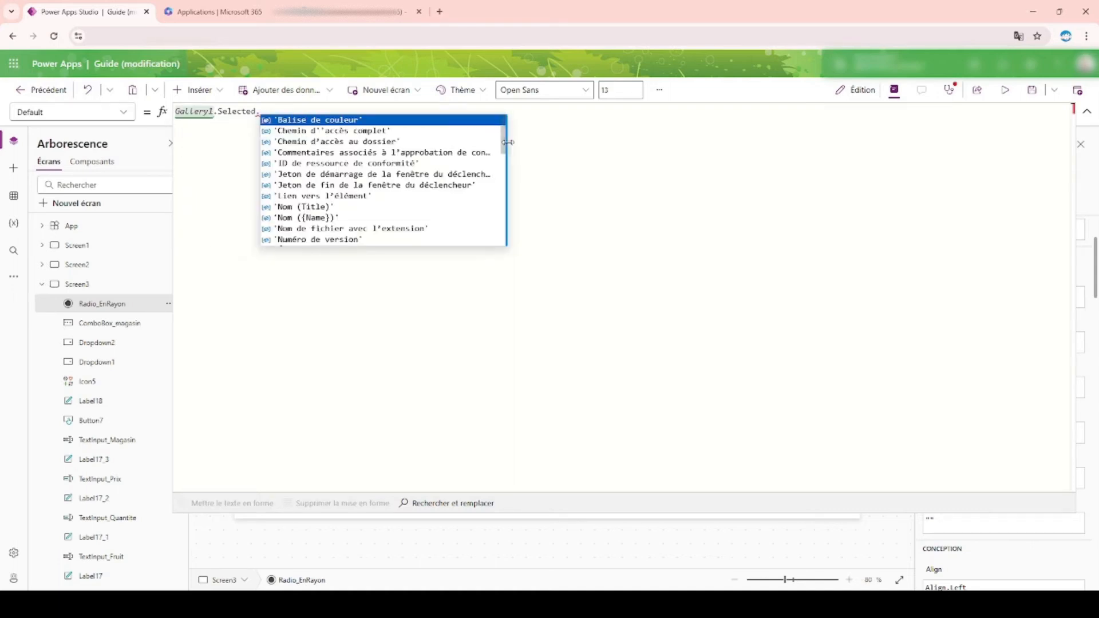
pyautogui.write('EstUnDossie')
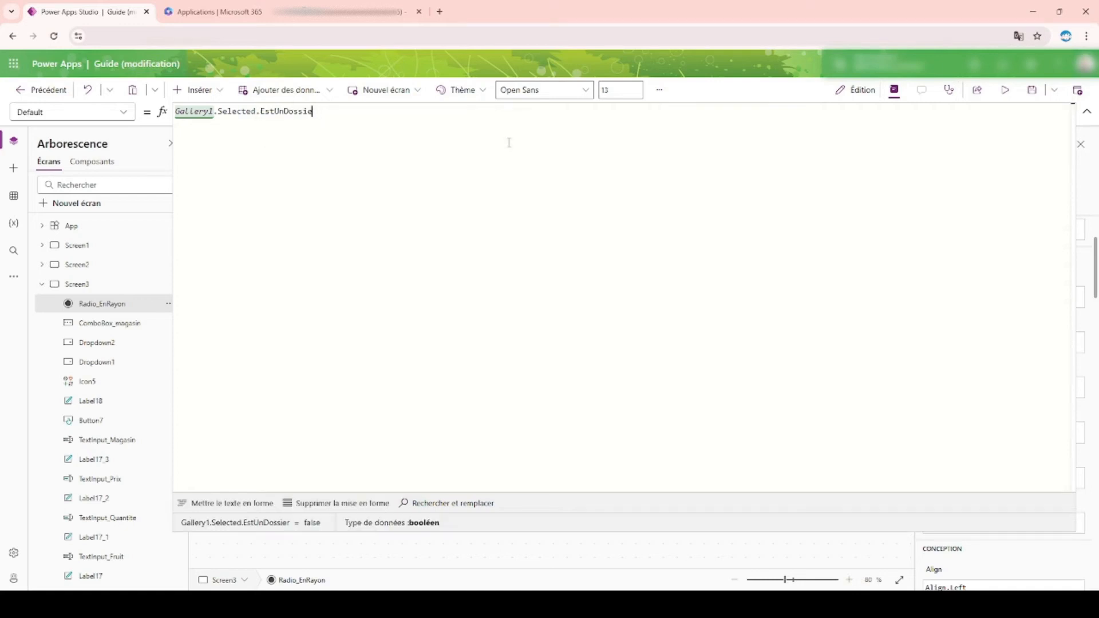
pyautogui.press('BackSpace')
pyautogui.press('BackSpace')
pyautogui.press('BackSpace')
pyautogui.press('BackSpace')
pyautogui.press('BackSpace')
pyautogui.press('BackSpace')
pyautogui.press('BackSpace')
pyautogui.press('BackSpace')
pyautogui.press('BackSpace')
pyautogui.write('enRayon')
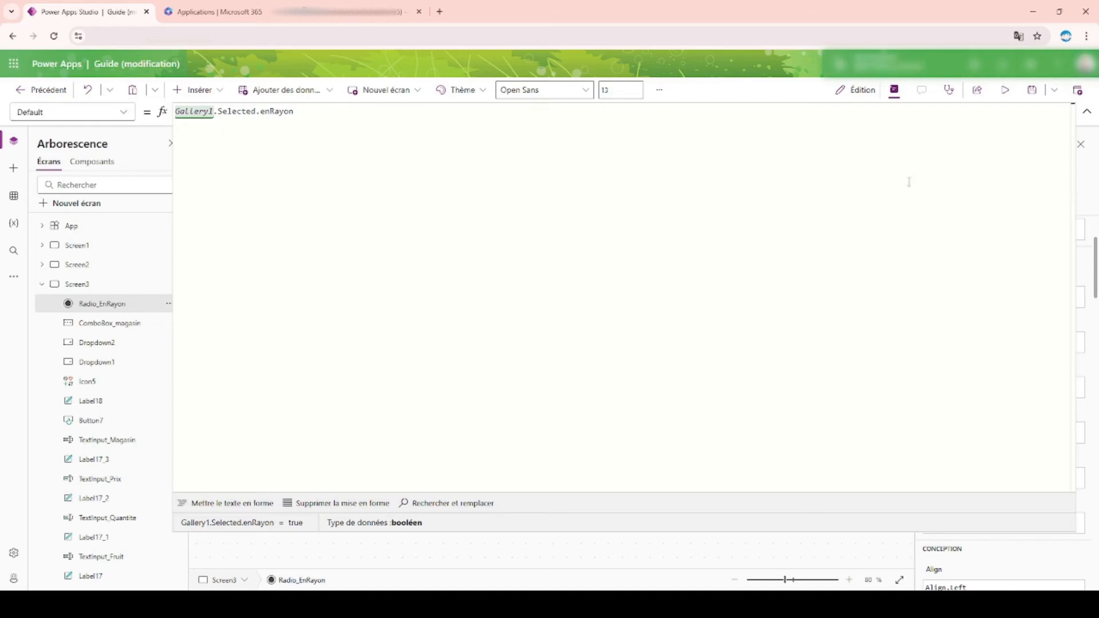
pyautogui.click(1087, 111)
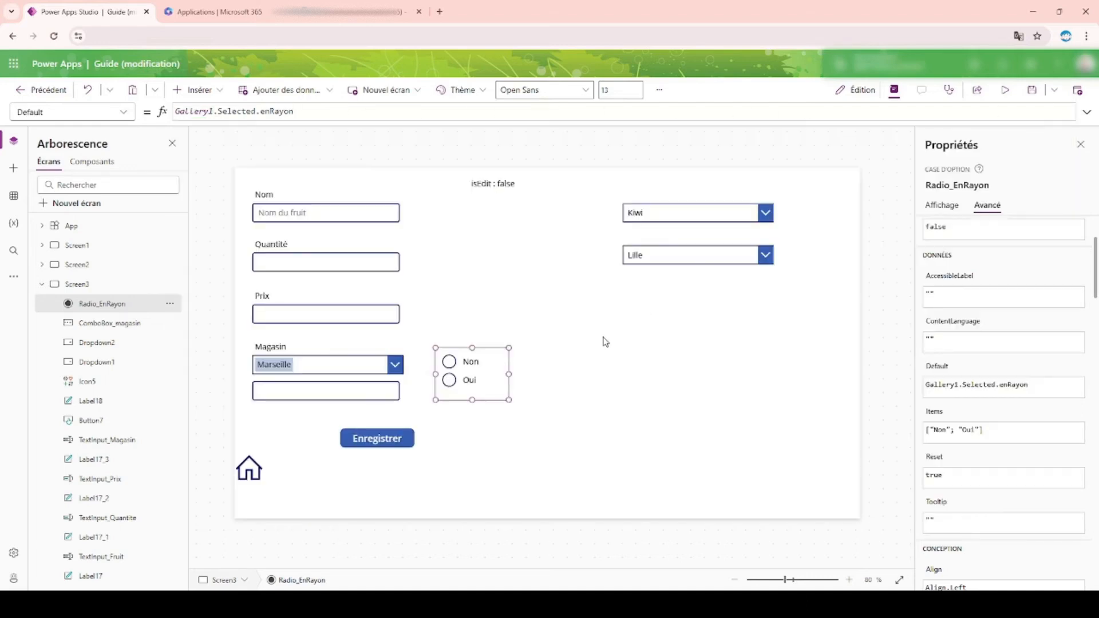
# Step: Change Radio_EnRayon's Default formula to If( Gallery1.Selected.enRayon = true; "Oui"; "Non")
pyautogui.click(104, 250)
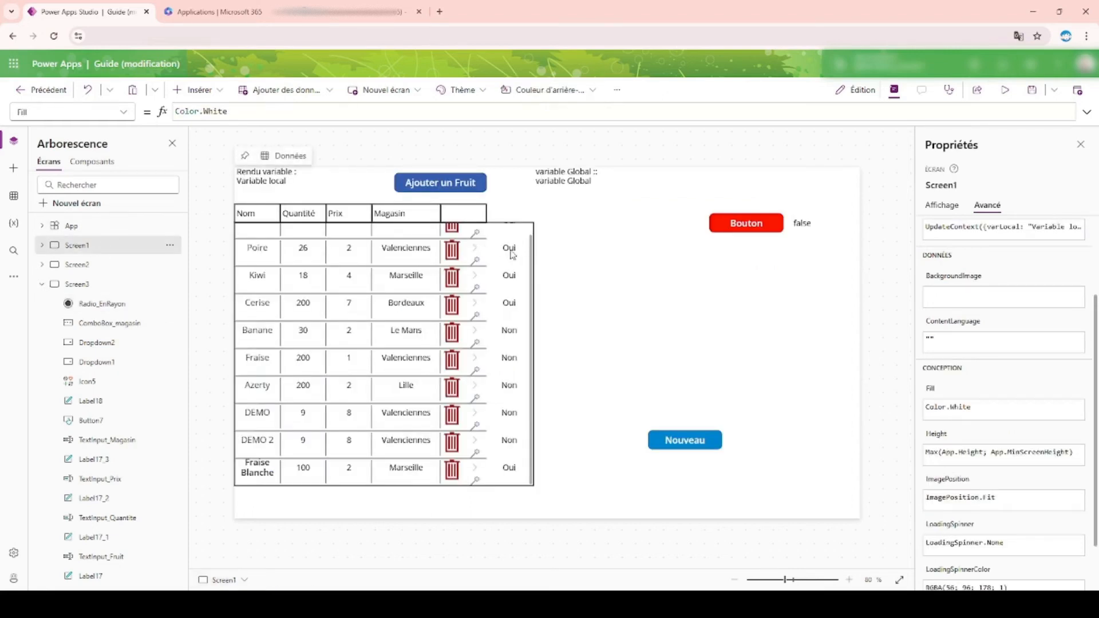
pyautogui.click(94, 286)
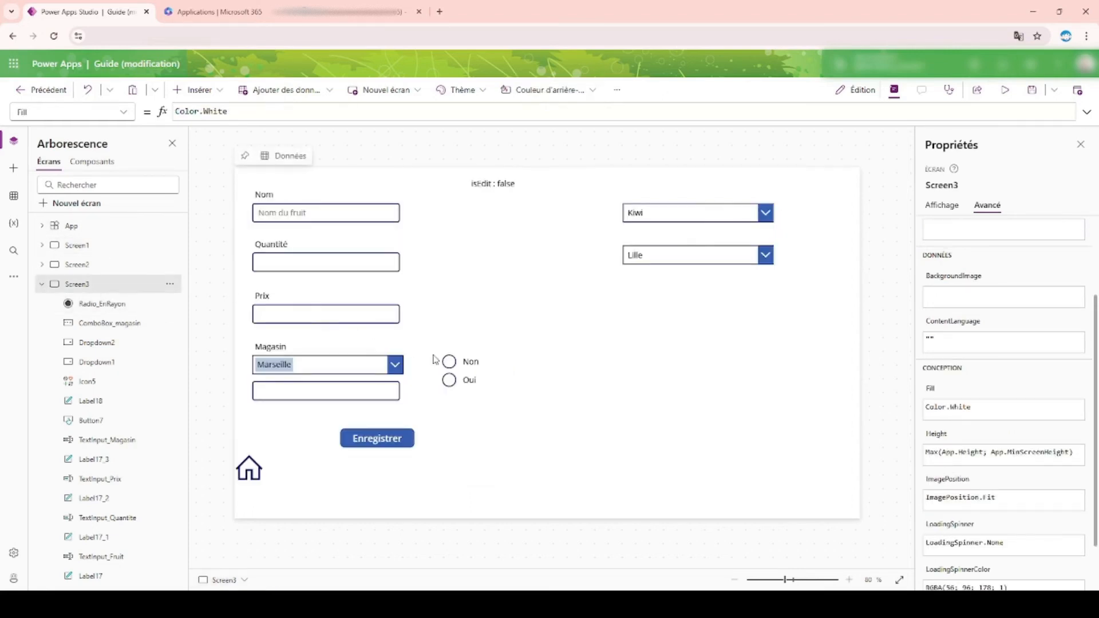
pyautogui.click(473, 388)
pyautogui.click(349, 113)
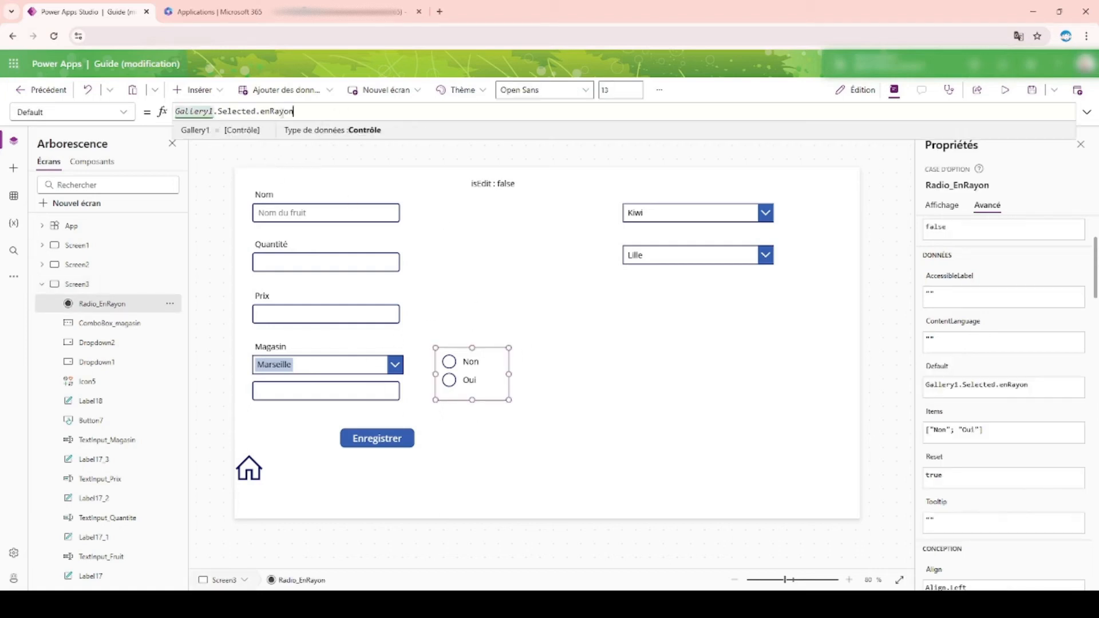
pyautogui.hotkey('ctrl', 'a')
pyautogui.hotkey('ctrl', 'c')
pyautogui.write('If (')
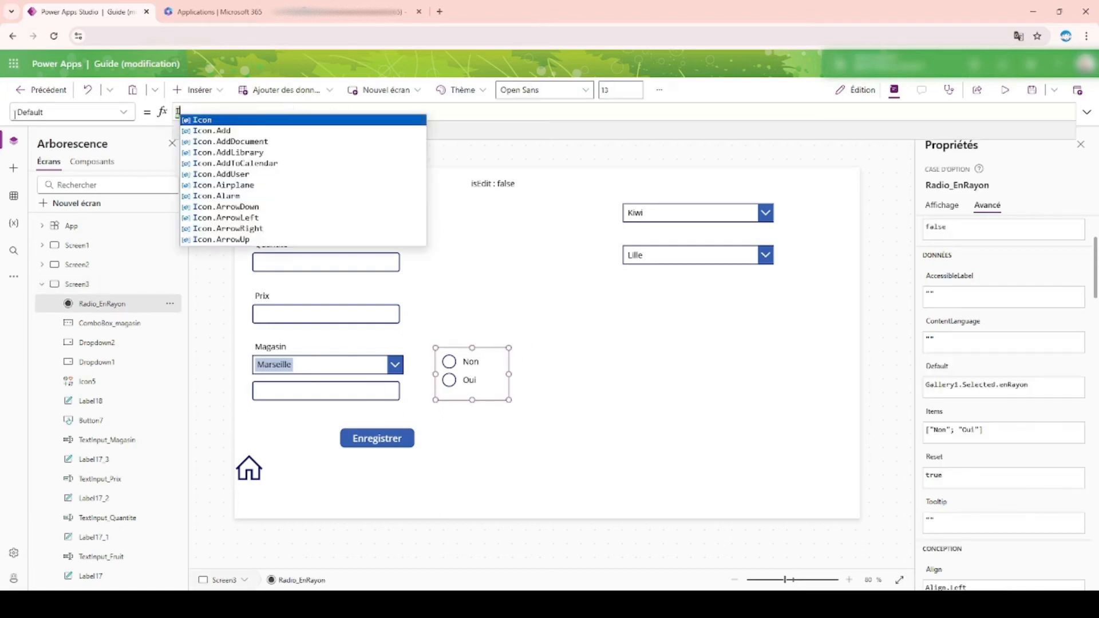
pyautogui.press('BackSpace')
pyautogui.press('BackSpace')
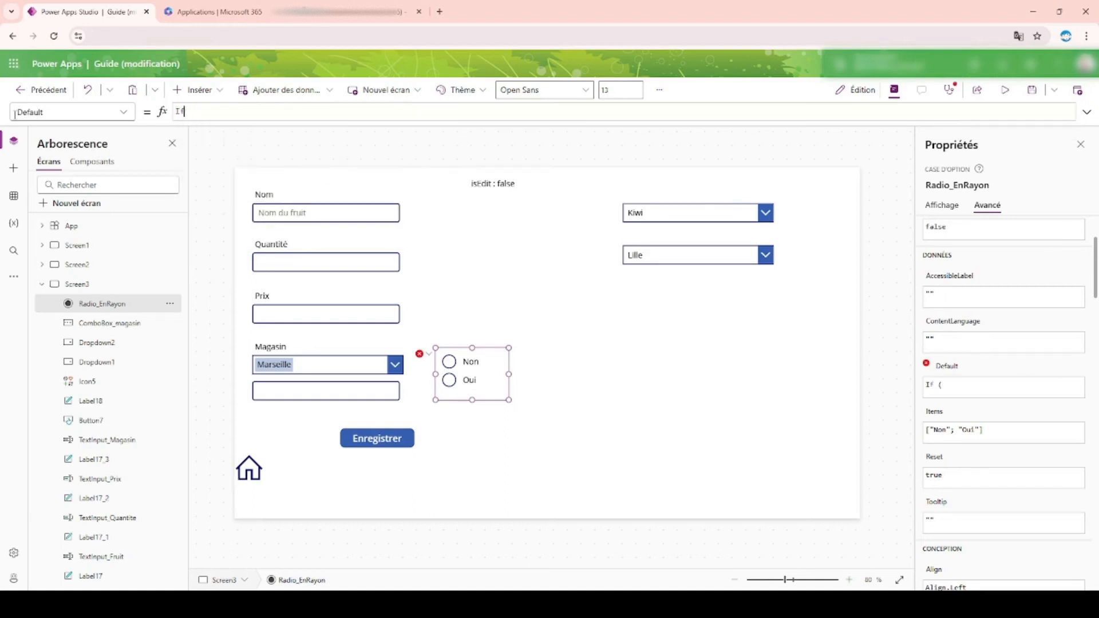
pyautogui.write('(')
pyautogui.hotkey('ctrl', 'v')
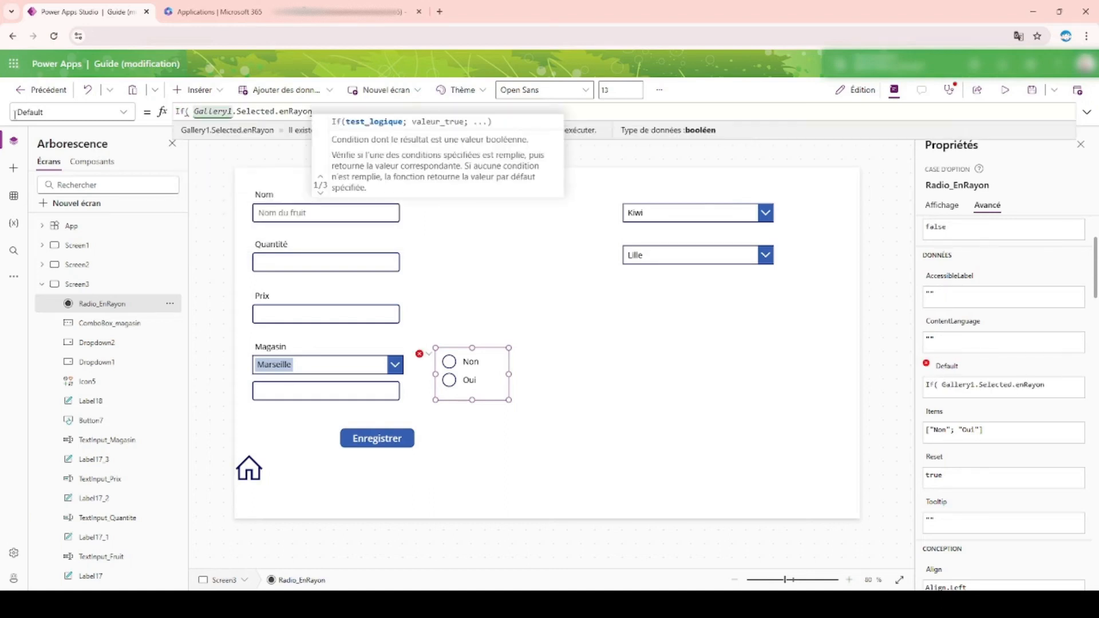
pyautogui.write('= ')
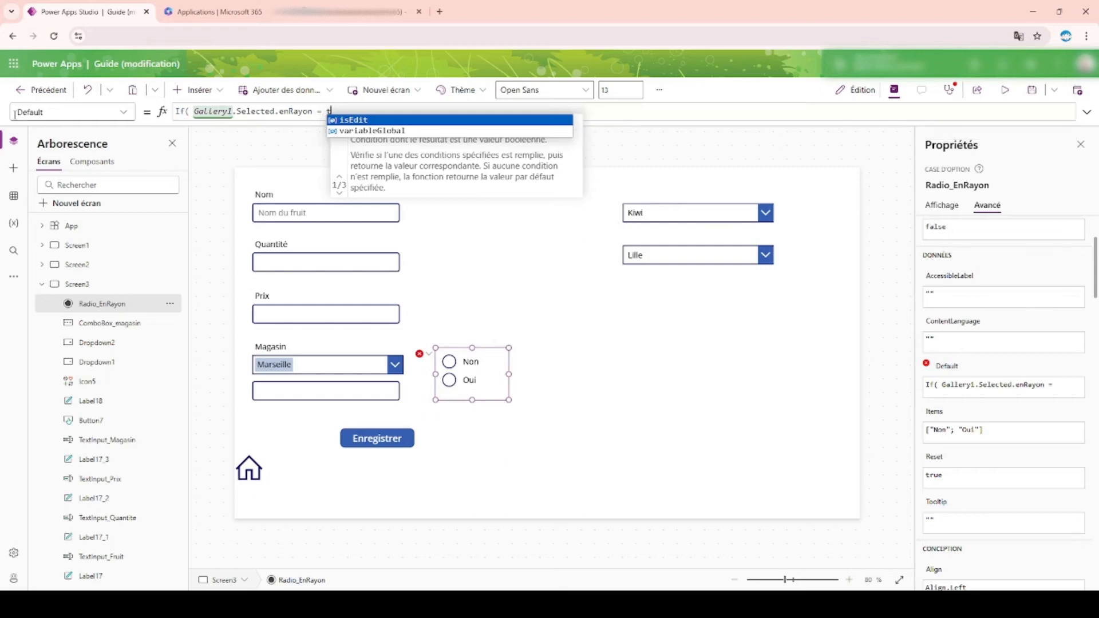
pyautogui.write('true; "Oui')
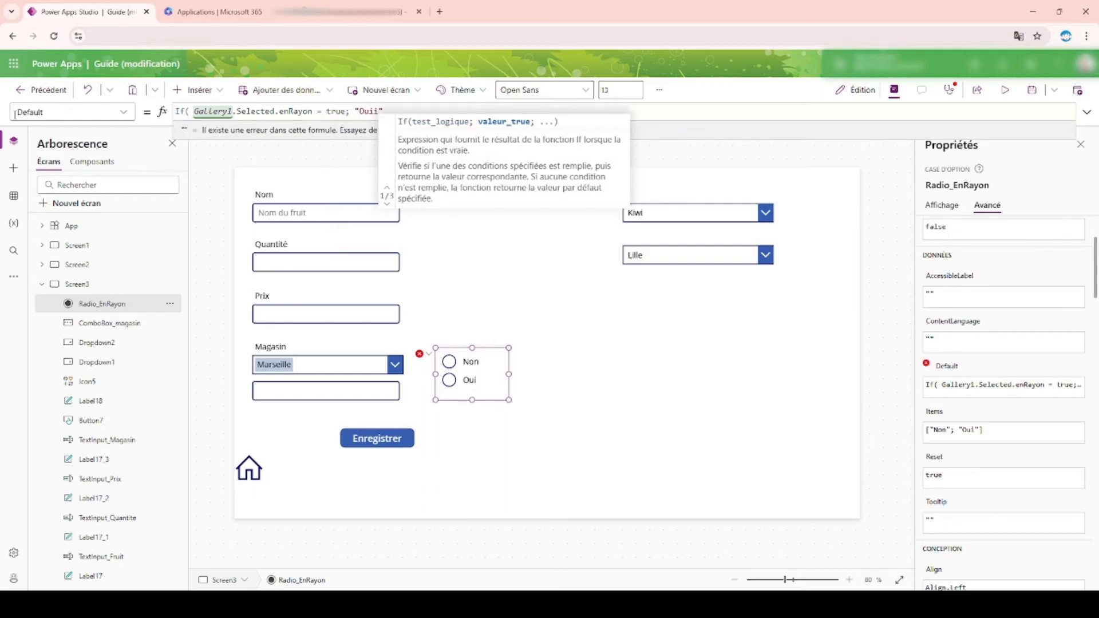
pyautogui.write('"; ')
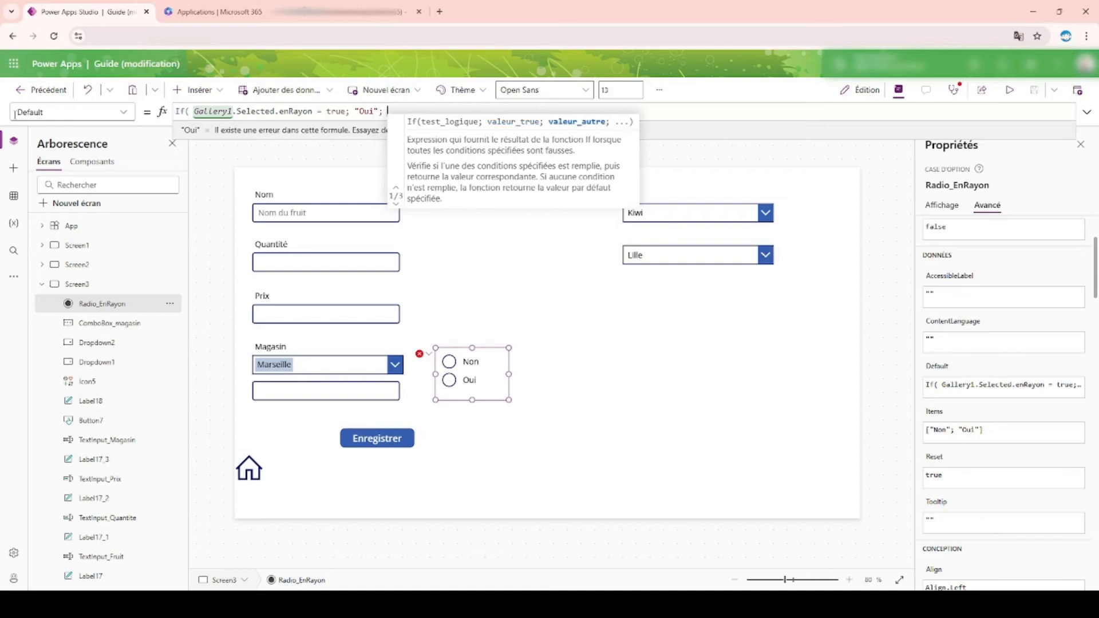
pyautogui.write('"Non')
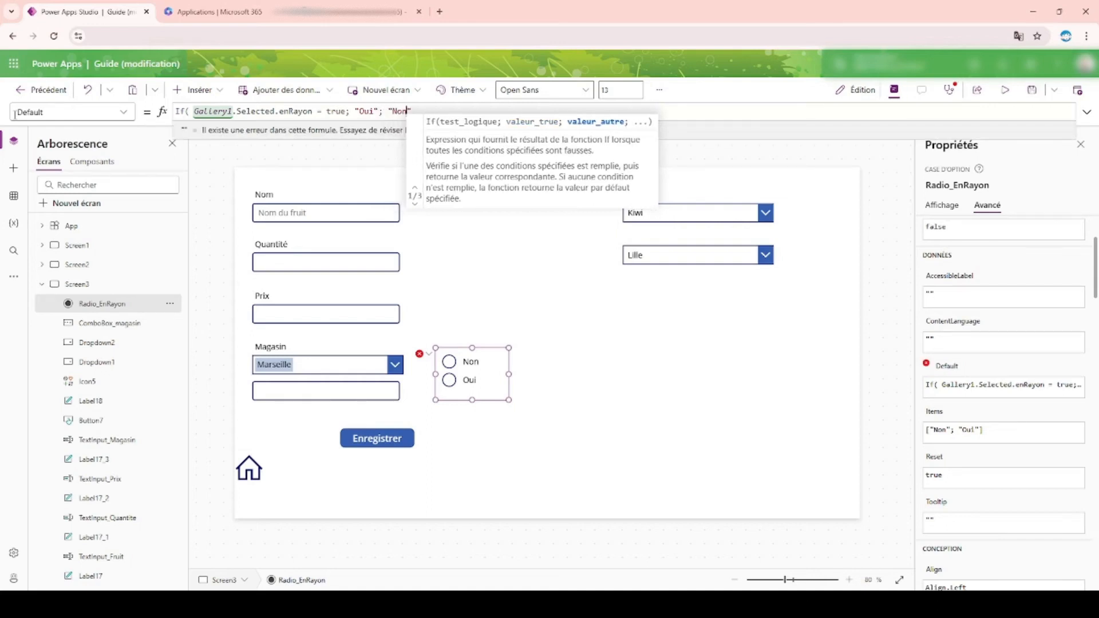
pyautogui.write('")')
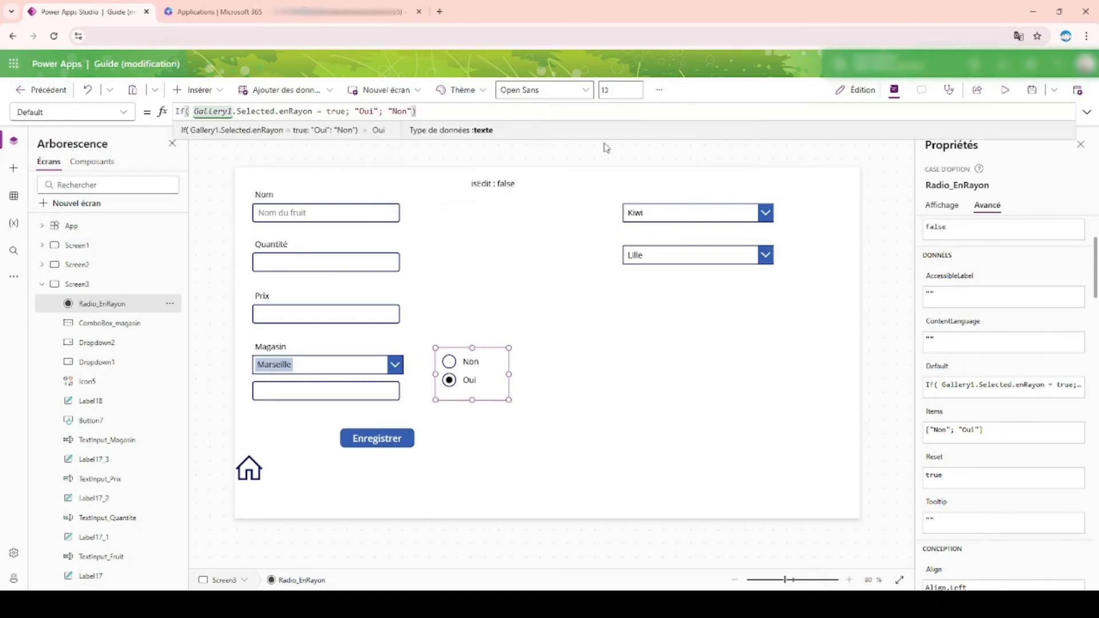
# Step: Preview the app and open the Fraise Blanche and Fraise records for editing to check their preloaded radio choice, returning to the gallery
pyautogui.click(1005, 90)
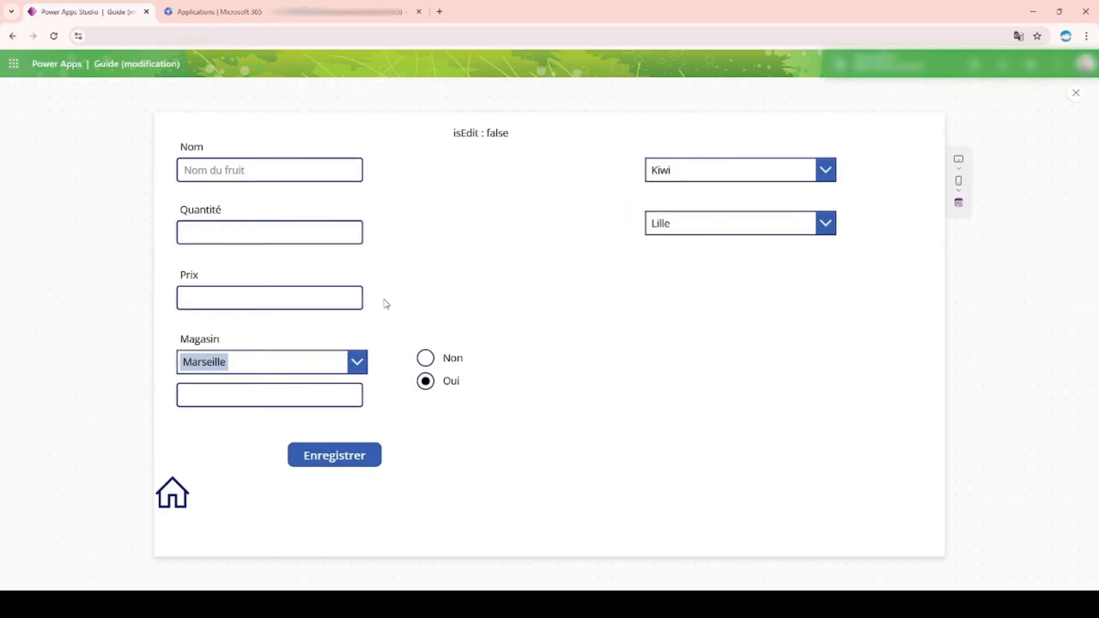
pyautogui.click(181, 504)
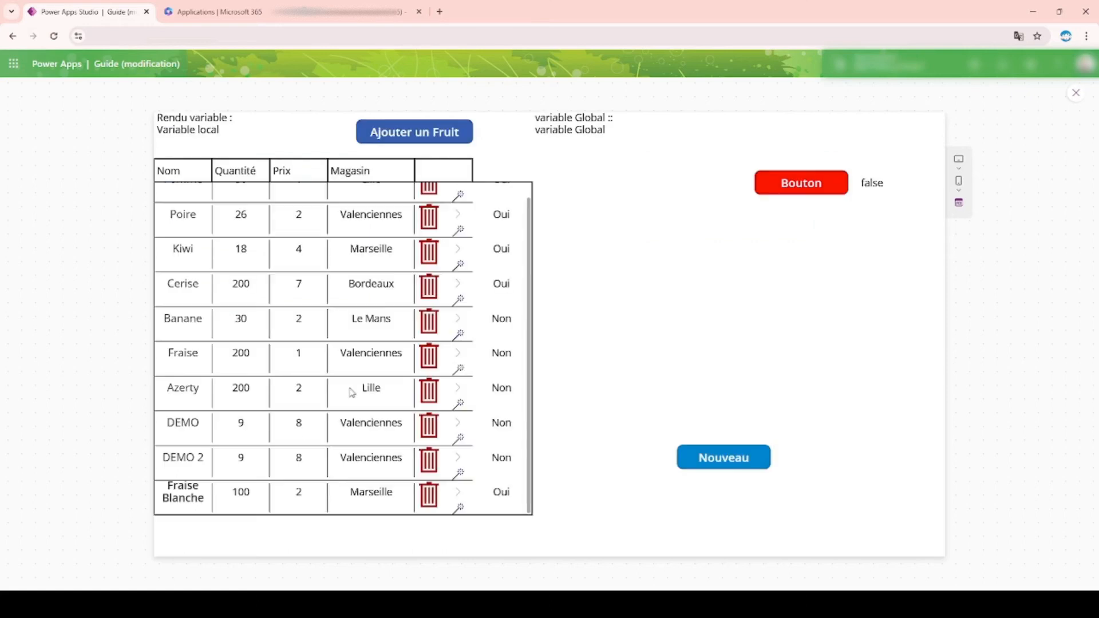
pyautogui.click(461, 515)
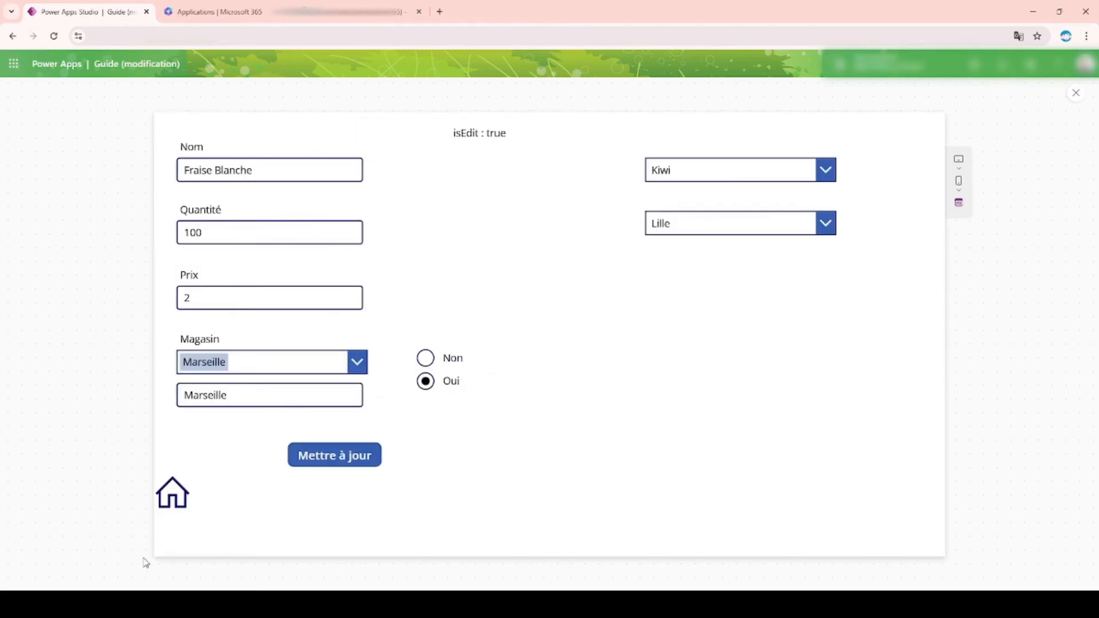
pyautogui.click(181, 497)
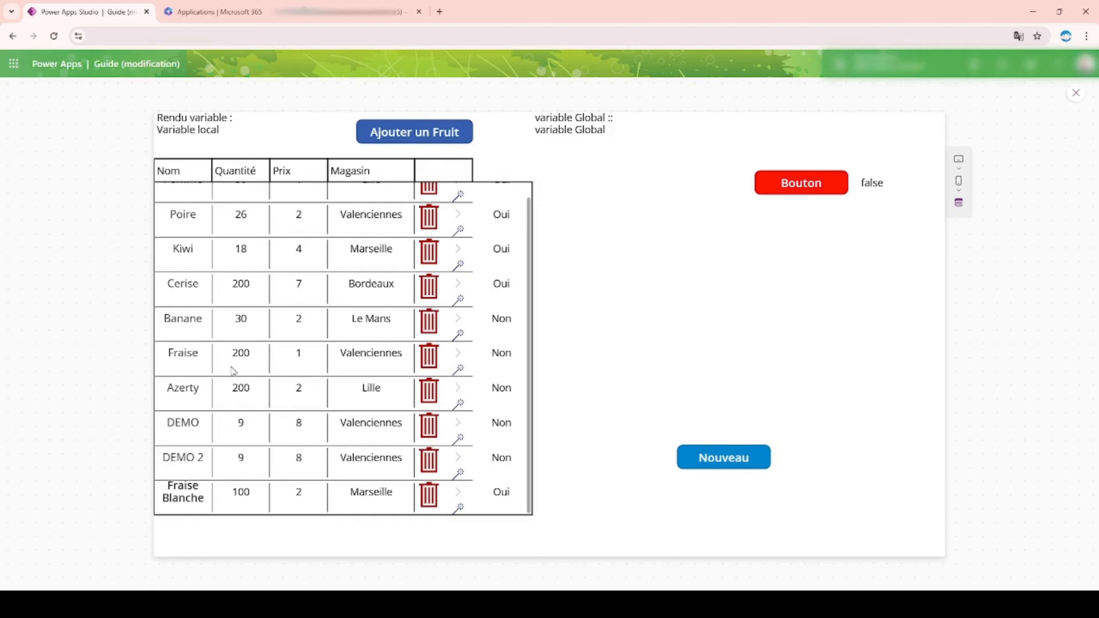
pyautogui.click(459, 371)
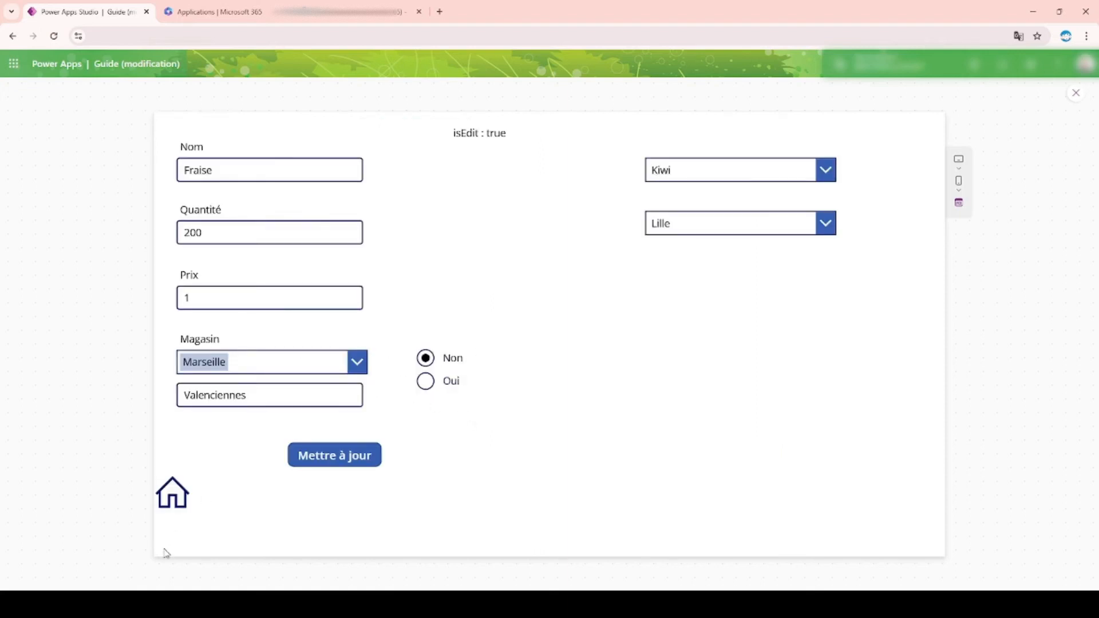
pyautogui.click(174, 494)
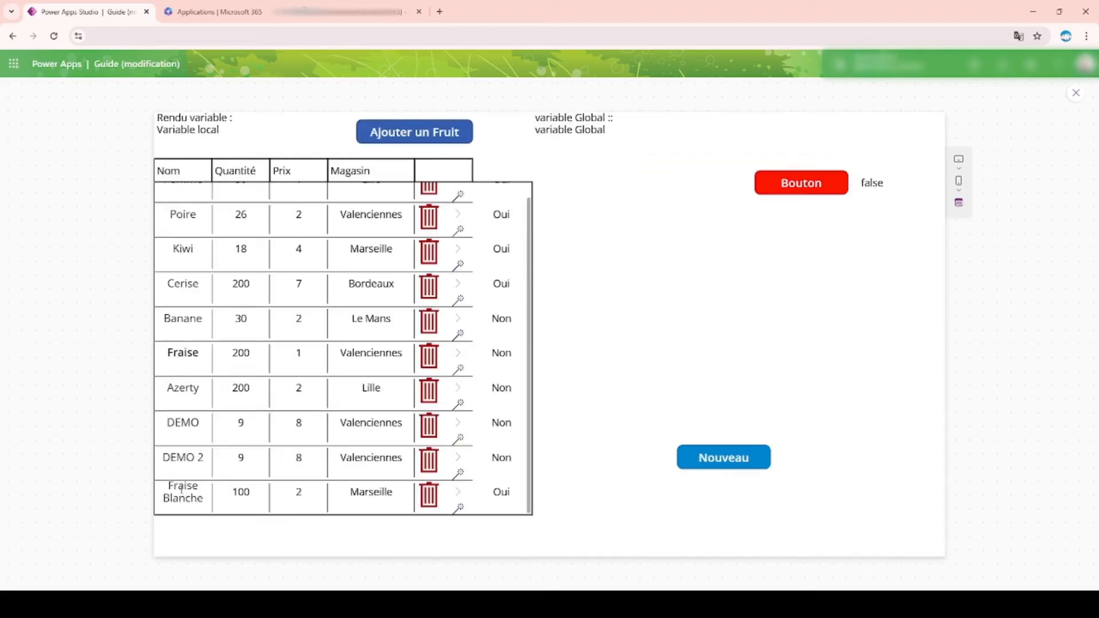
# Step: Check the radio choice on a new fruit form in the preview, and inspect the isEdit label's Text formula in the editor
pyautogui.click(726, 459)
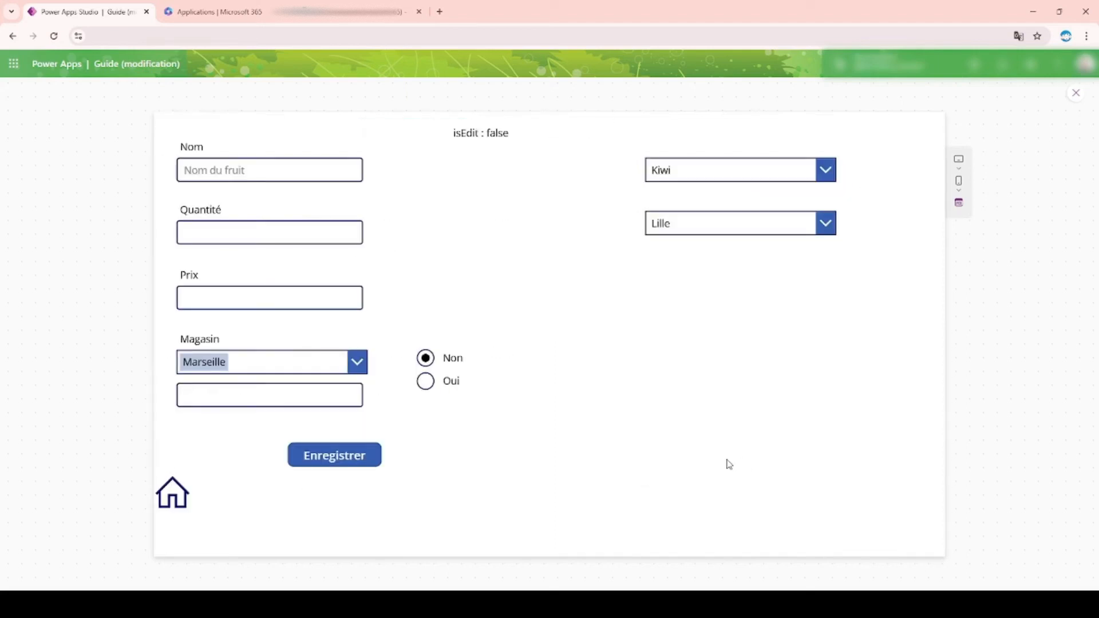
pyautogui.moveTo(513, 138); pyautogui.dragTo(426, 139)
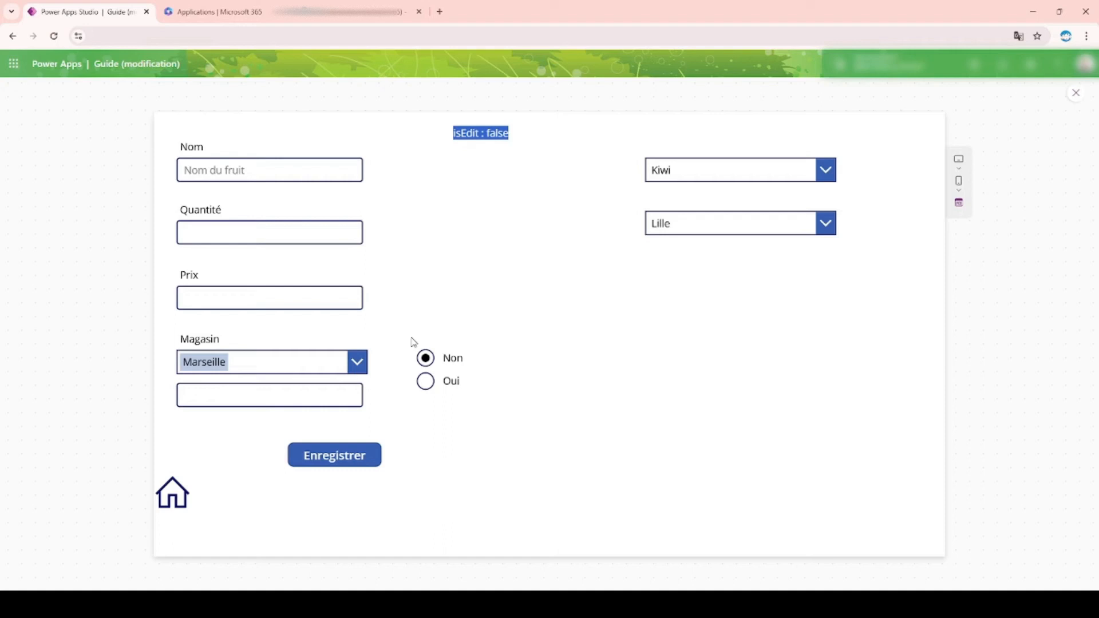
pyautogui.click(1077, 91)
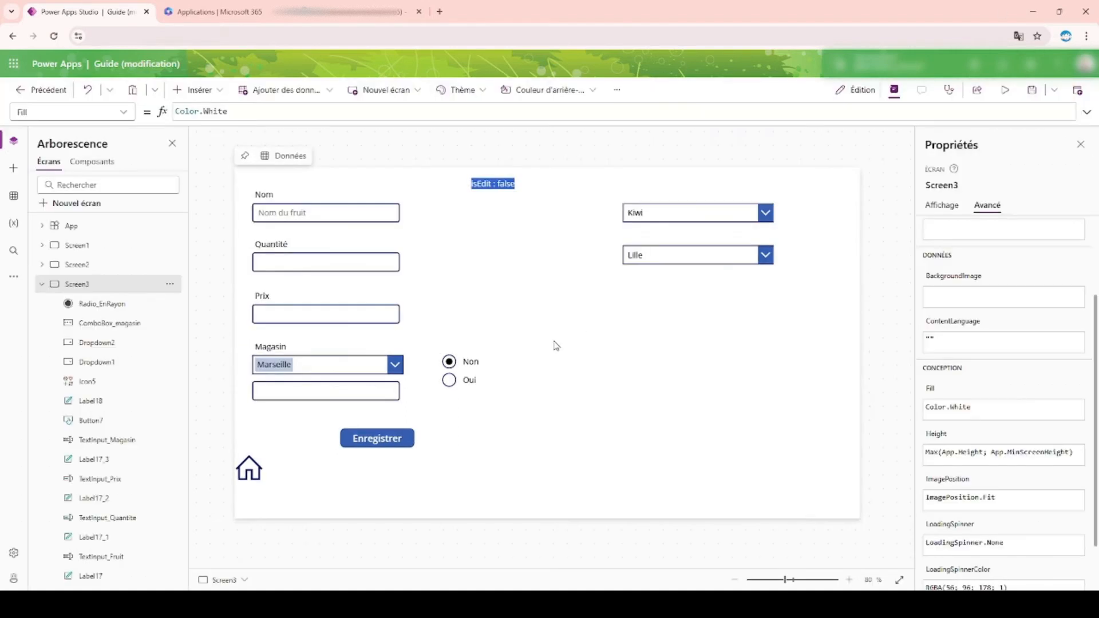
pyautogui.click(503, 184)
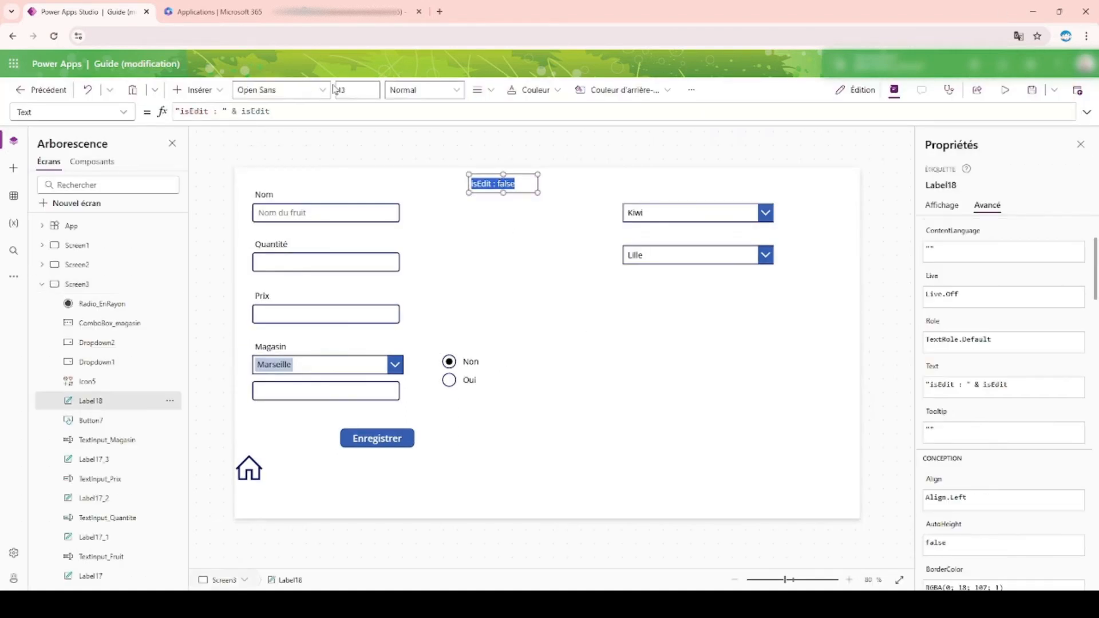
pyautogui.click(254, 112)
pyautogui.doubleClick(254, 112)
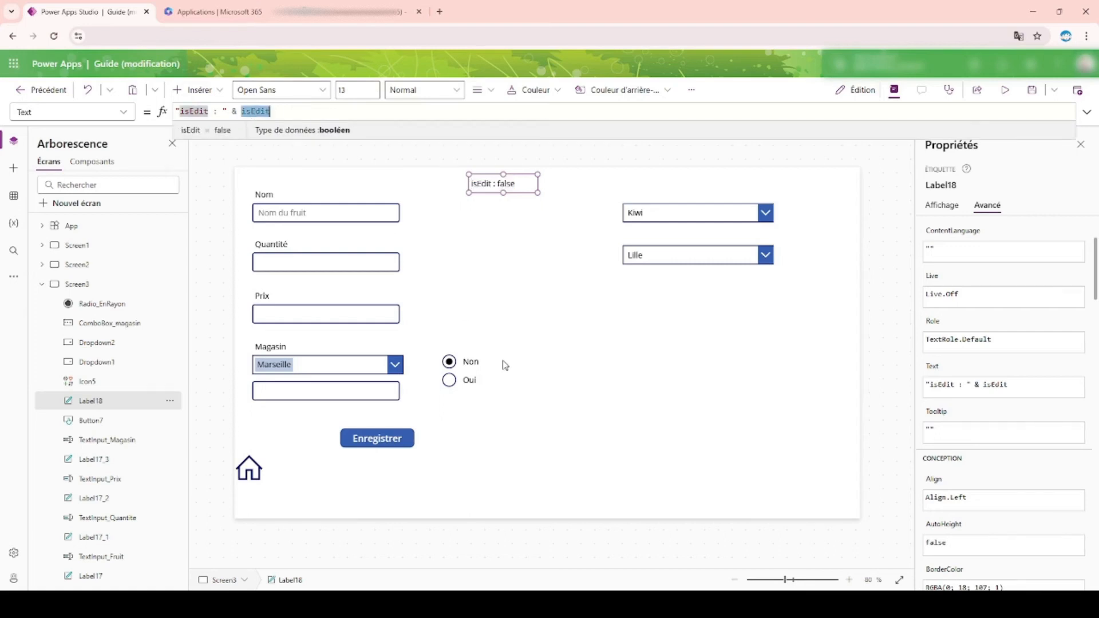
# Step: Insert isEdit && before Gallery1.Selected.enRayon = true in the condition of Radio_EnRayon's Default formula
pyautogui.click(465, 371)
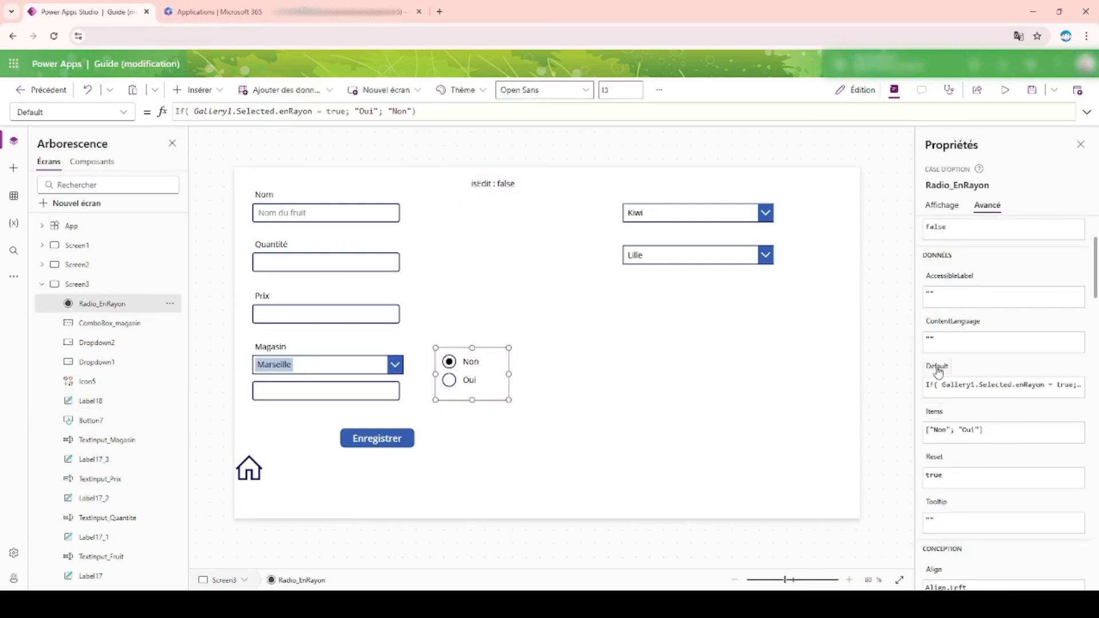
pyautogui.click(1087, 111)
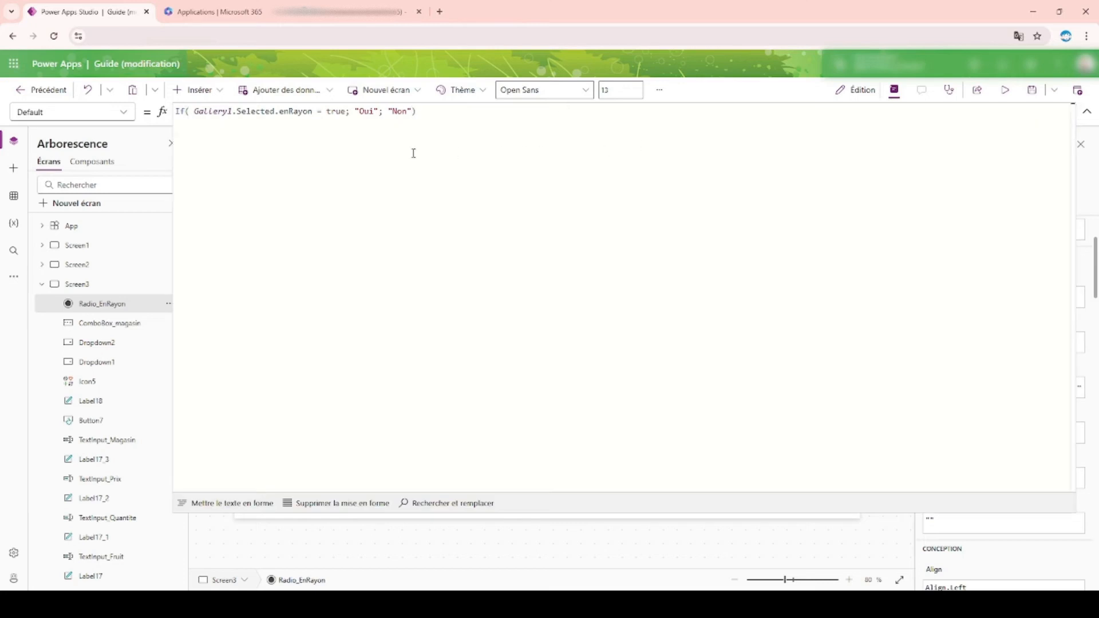
pyautogui.doubleClick(193, 111)
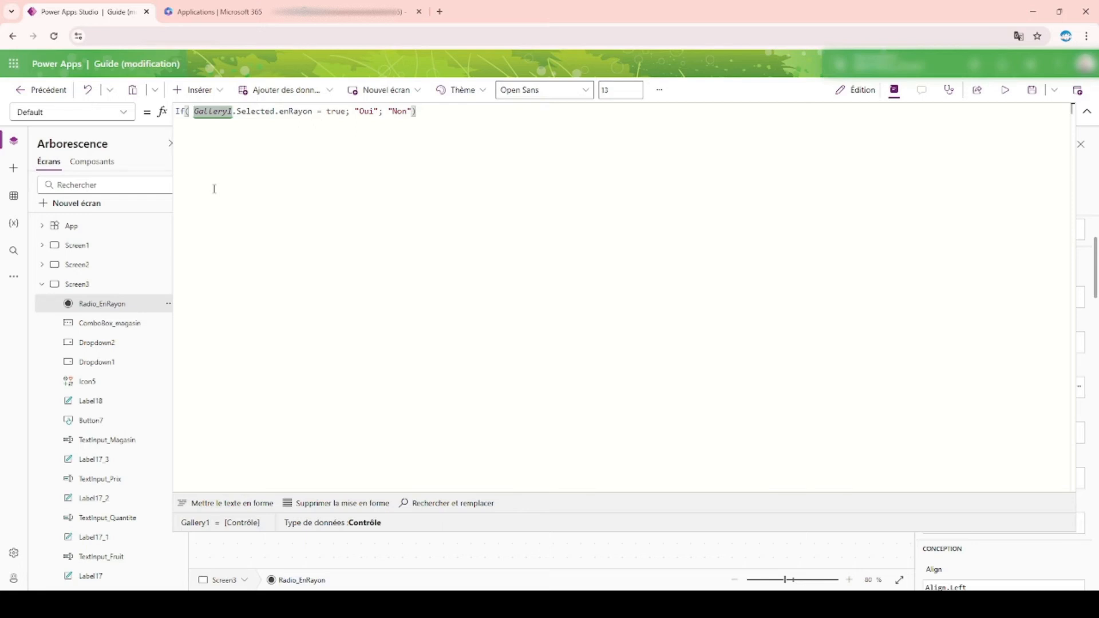
pyautogui.press('Left')
pyautogui.write('isEdit ')
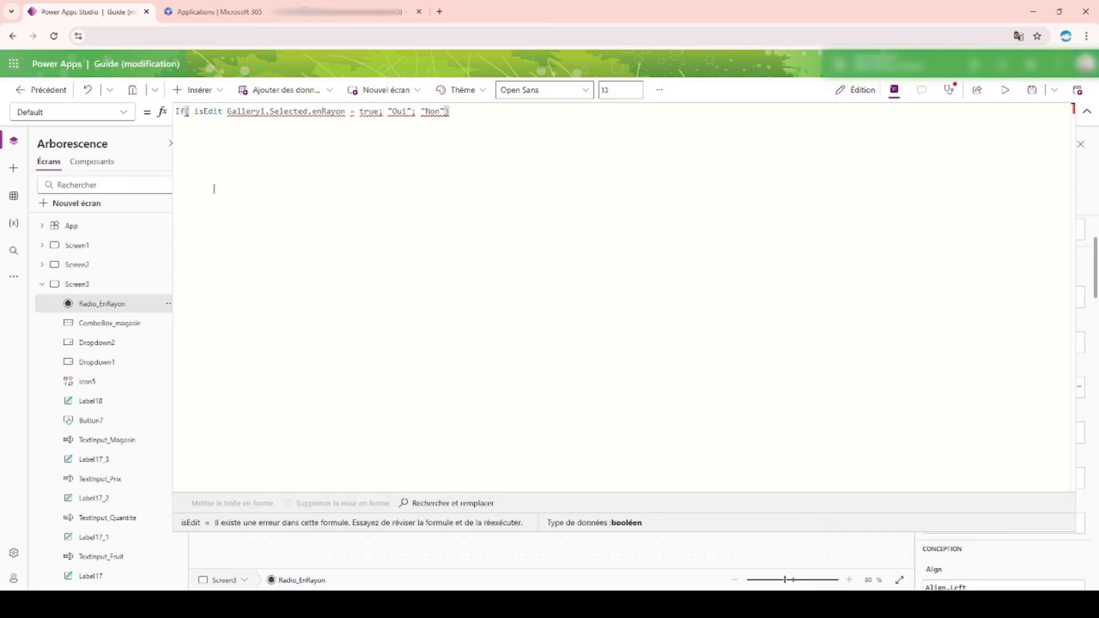
pyautogui.write('&&')
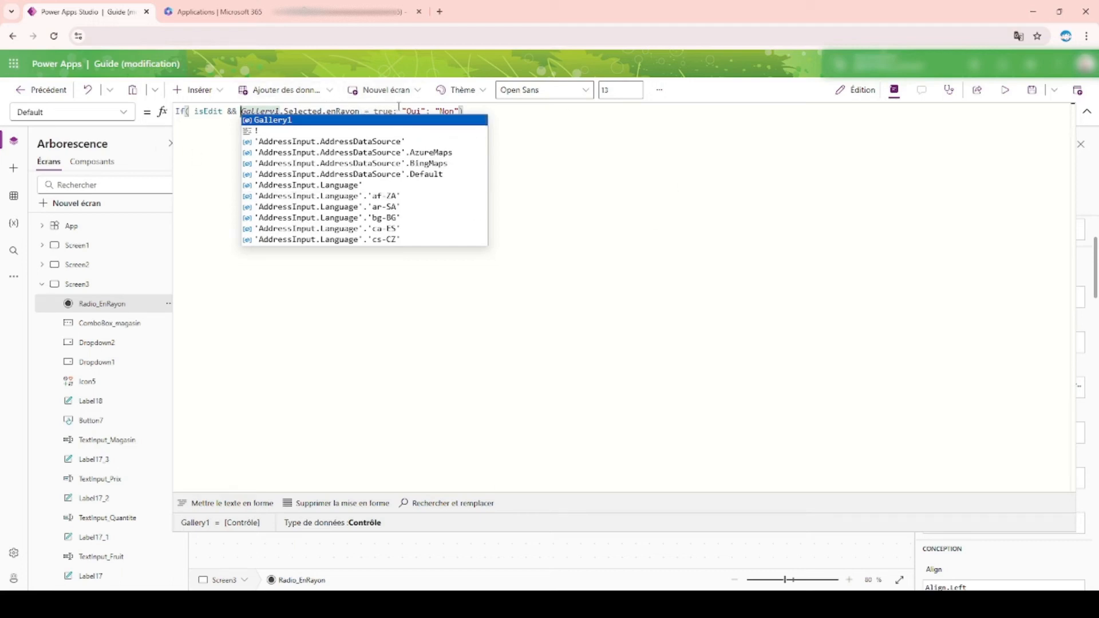
# Step: Examine the isEdit, enRayon and true parts of Radio_EnRayon's Default condition and its "Oui" and "Non" results
pyautogui.click(683, 188)
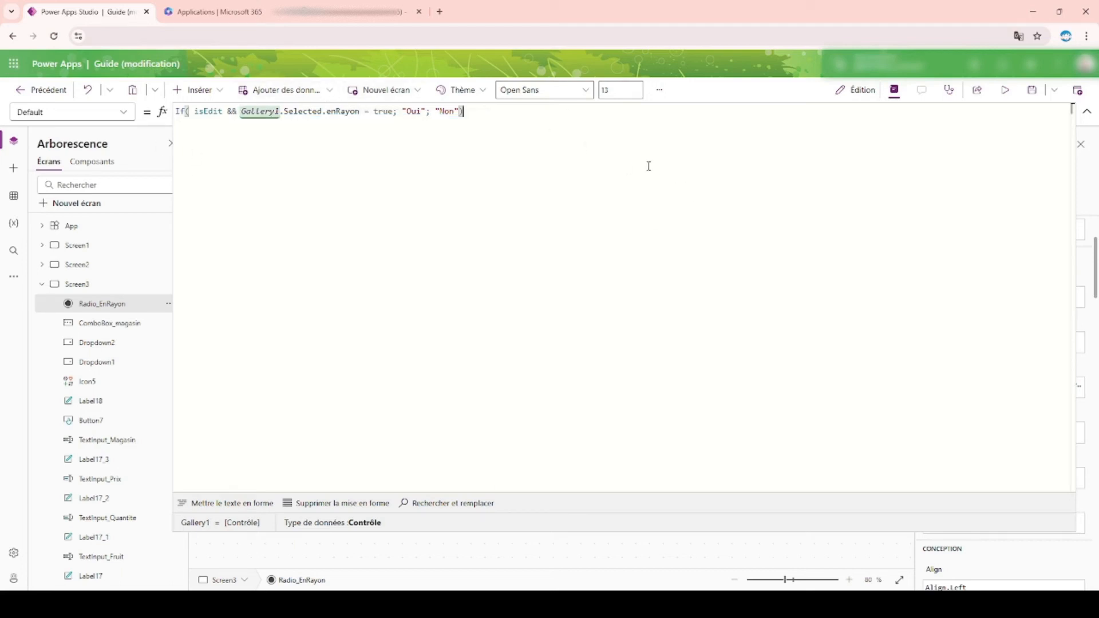
pyautogui.doubleClick(202, 112)
pyautogui.click(417, 111)
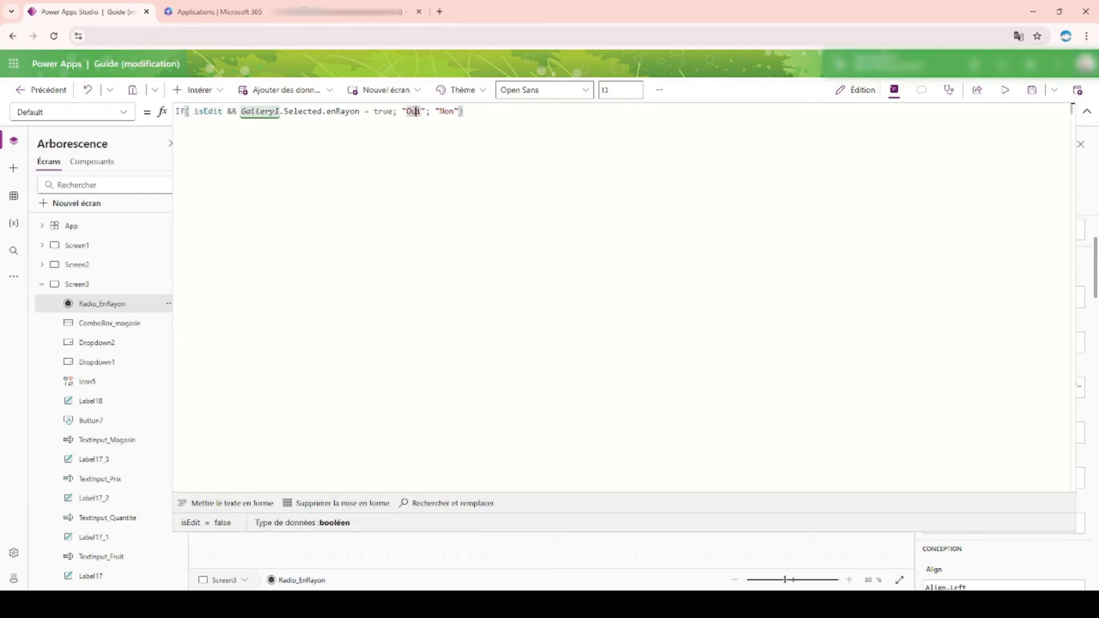
pyautogui.doubleClick(215, 111)
pyautogui.doubleClick(351, 111)
pyautogui.moveTo(373, 111); pyautogui.dragTo(392, 111)
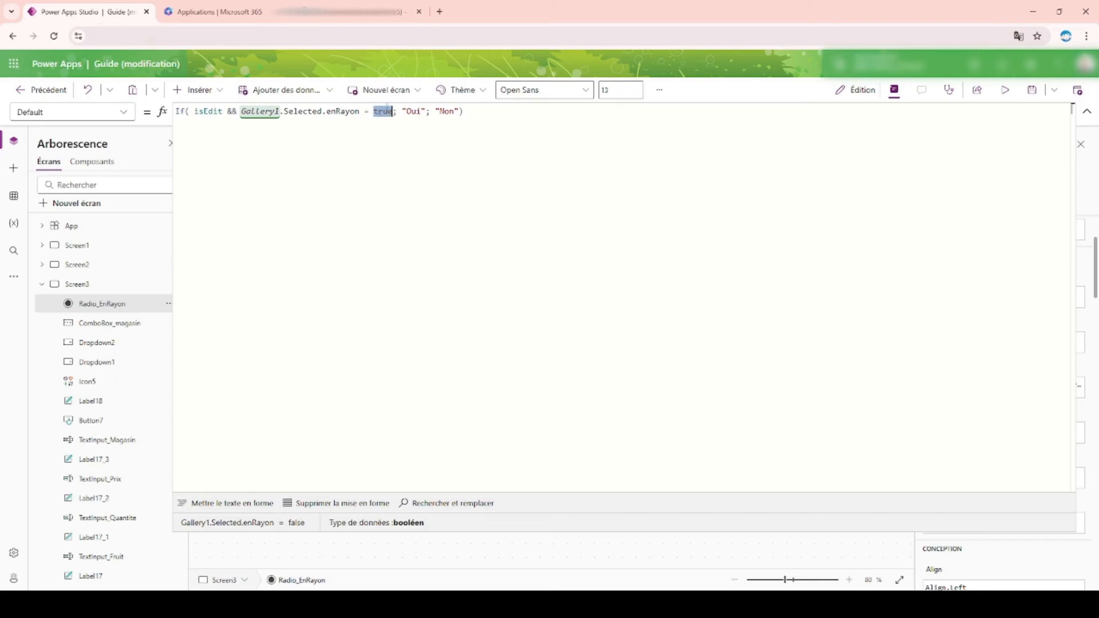
pyautogui.doubleClick(413, 111)
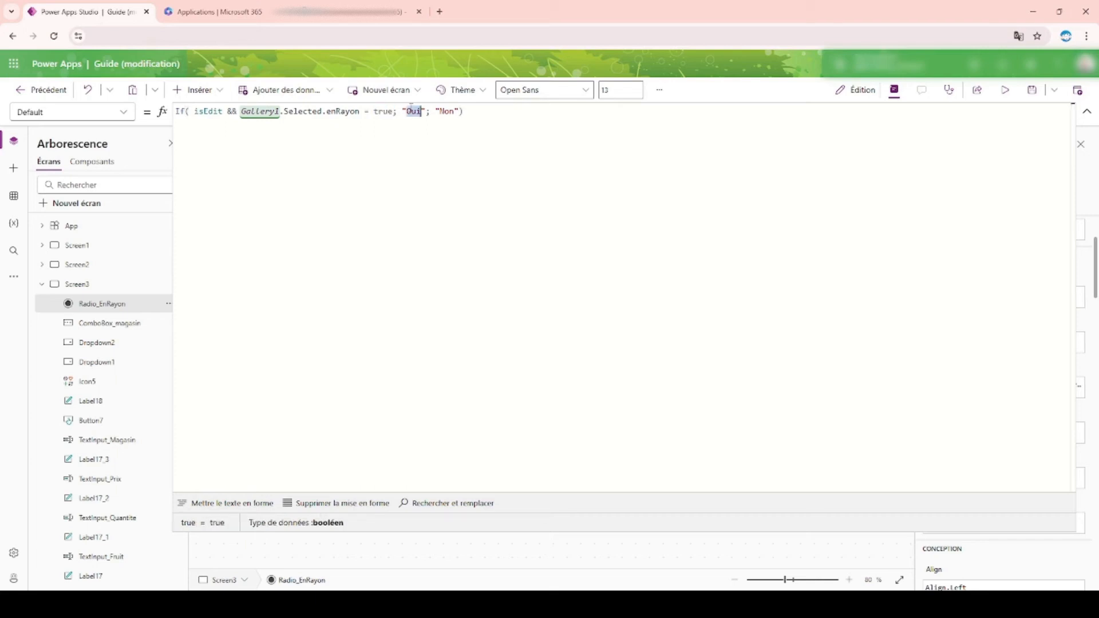
pyautogui.doubleClick(448, 111)
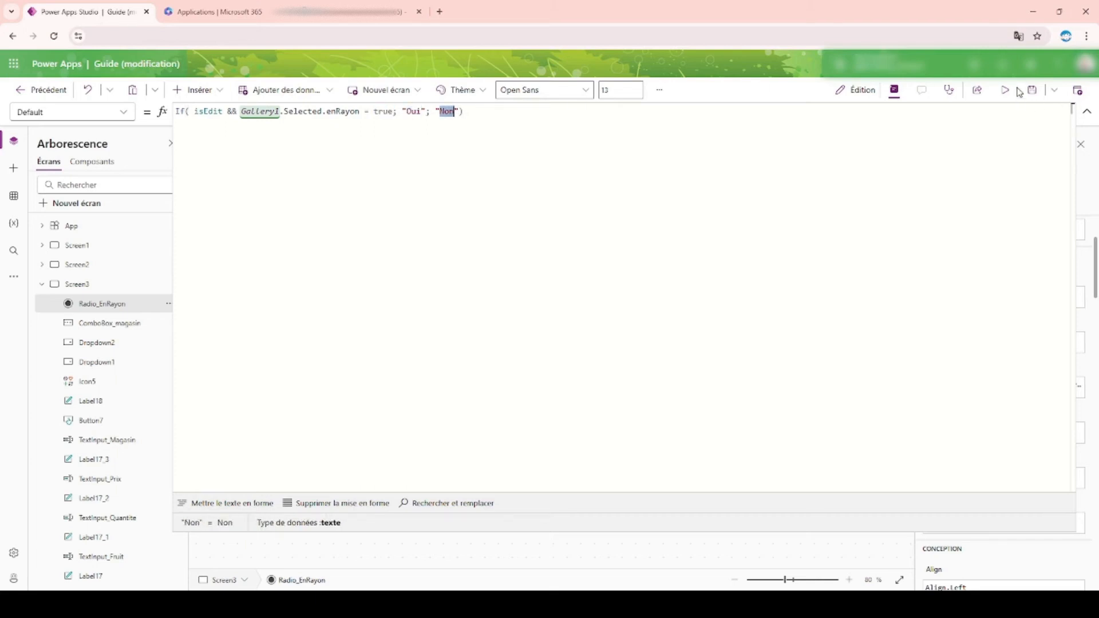
# Step: Preview the app and open a new fruit form from the gallery to check its default radio choice, returning to the gallery
pyautogui.click(1006, 90)
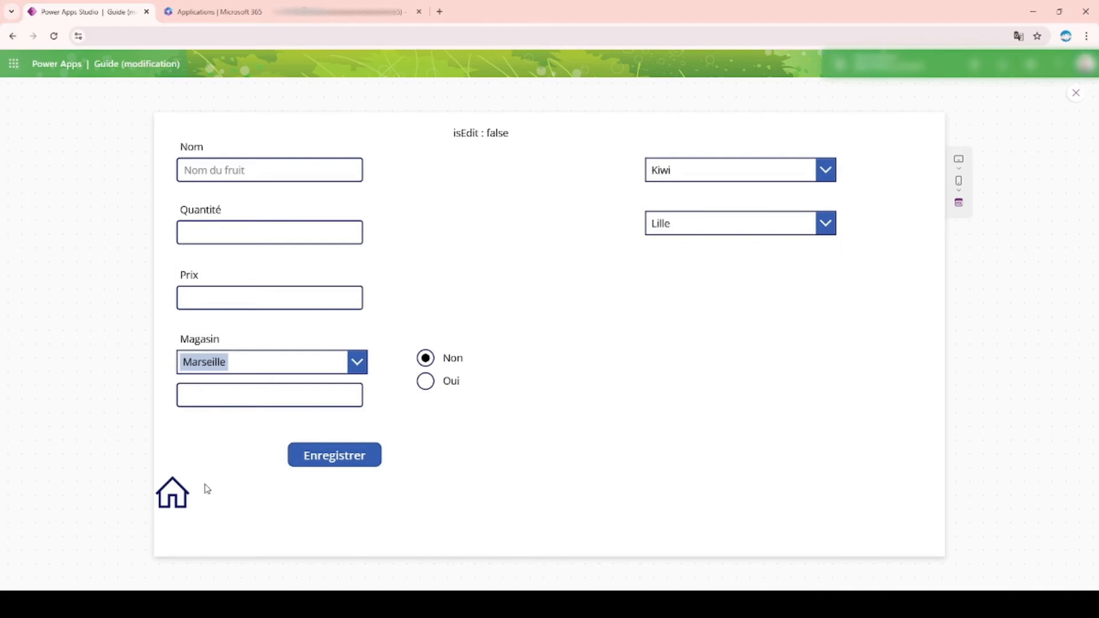
pyautogui.click(177, 503)
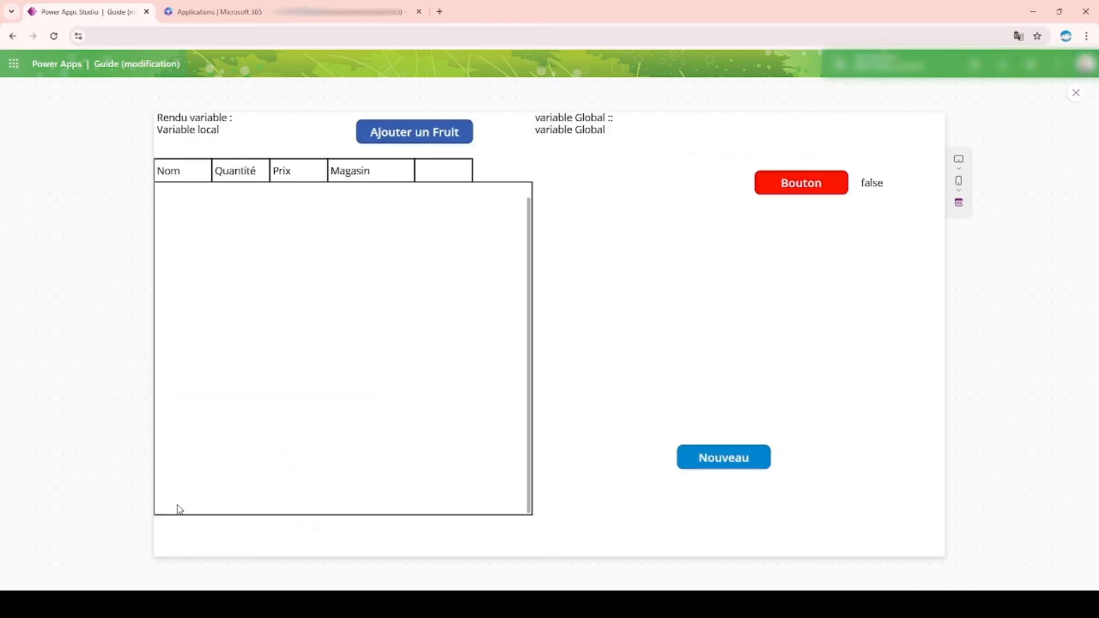
pyautogui.click(742, 460)
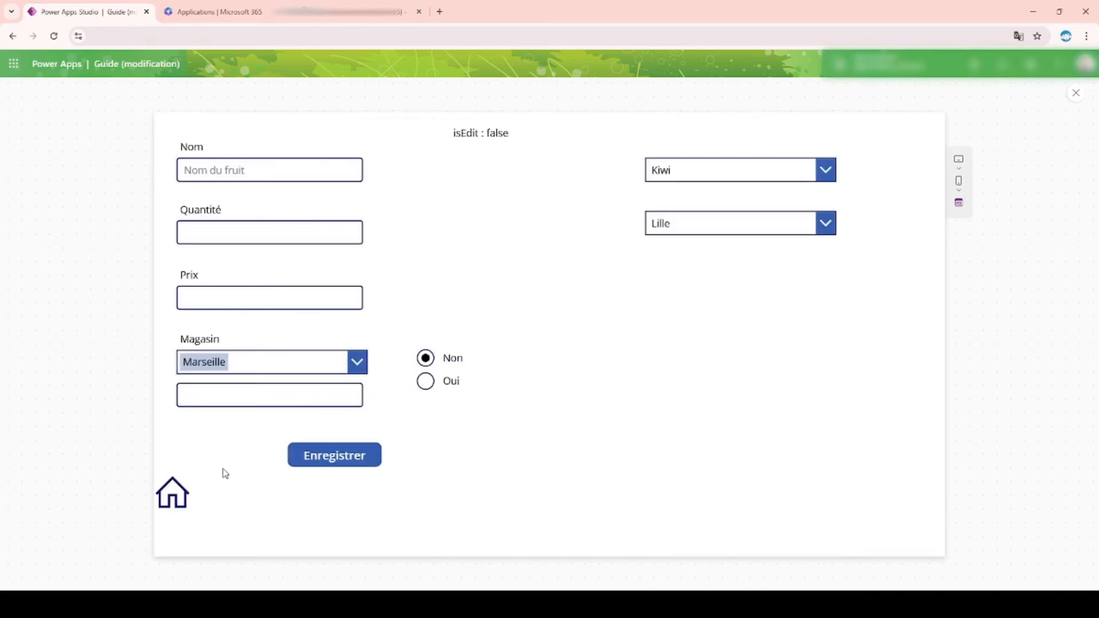
pyautogui.click(175, 504)
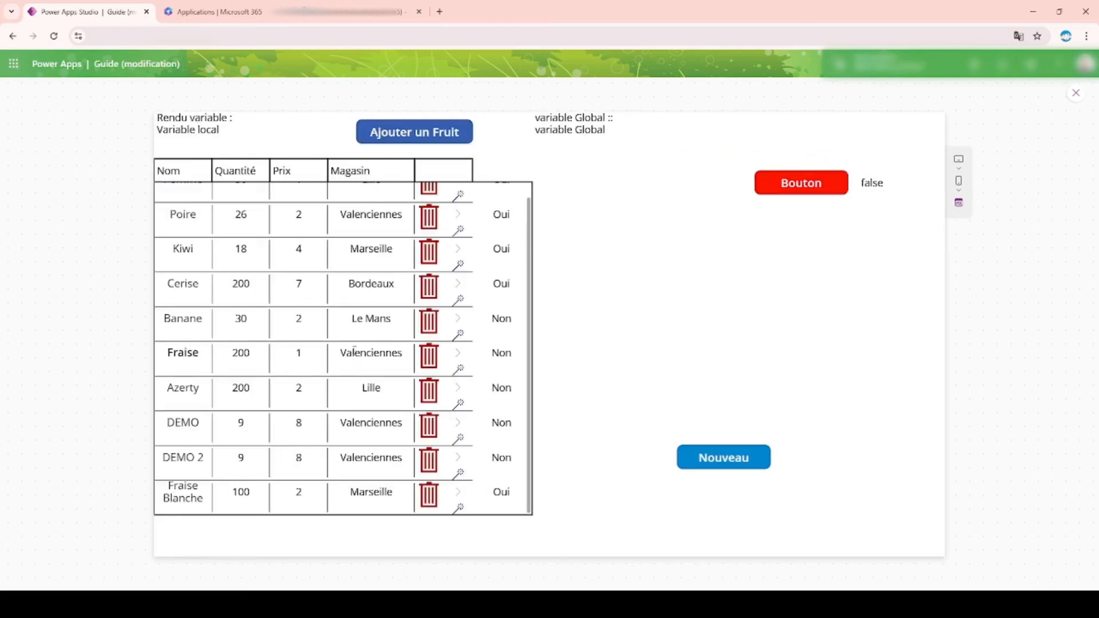
# Step: Open the Fraise Blanche, Fraise and Cerise records for editing to check each preloaded radio choice, returning to the gallery
pyautogui.click(459, 511)
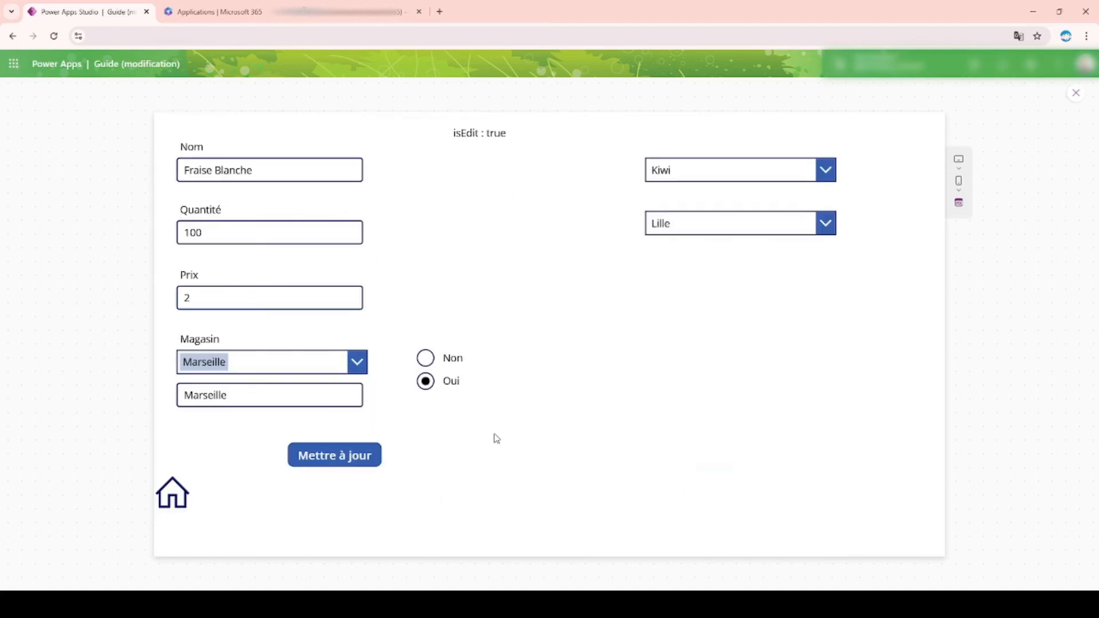
pyautogui.click(173, 503)
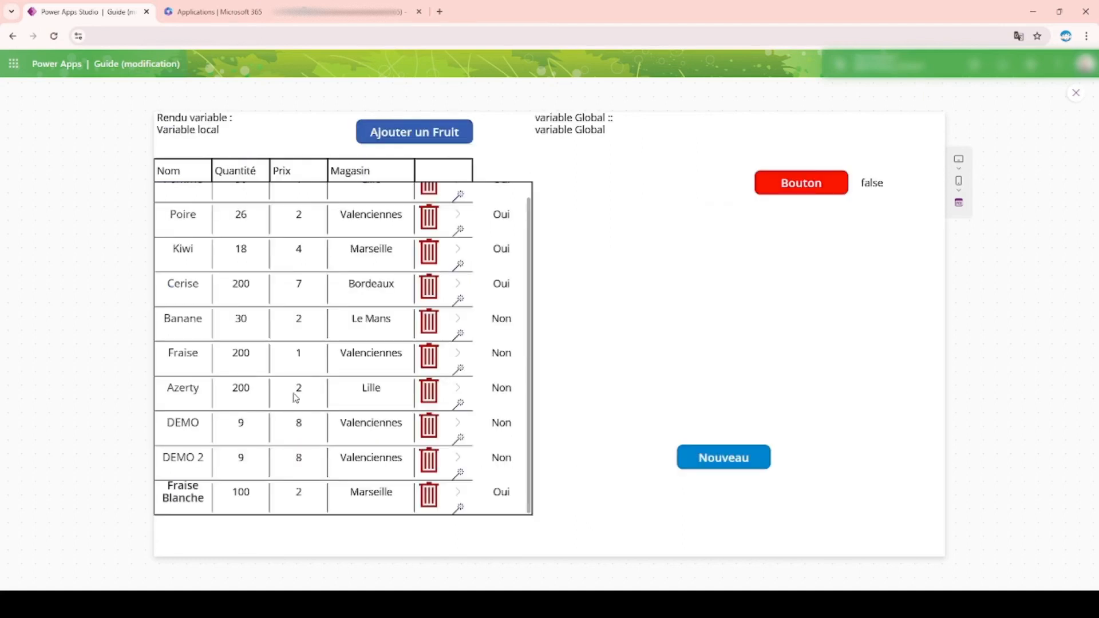
pyautogui.click(460, 373)
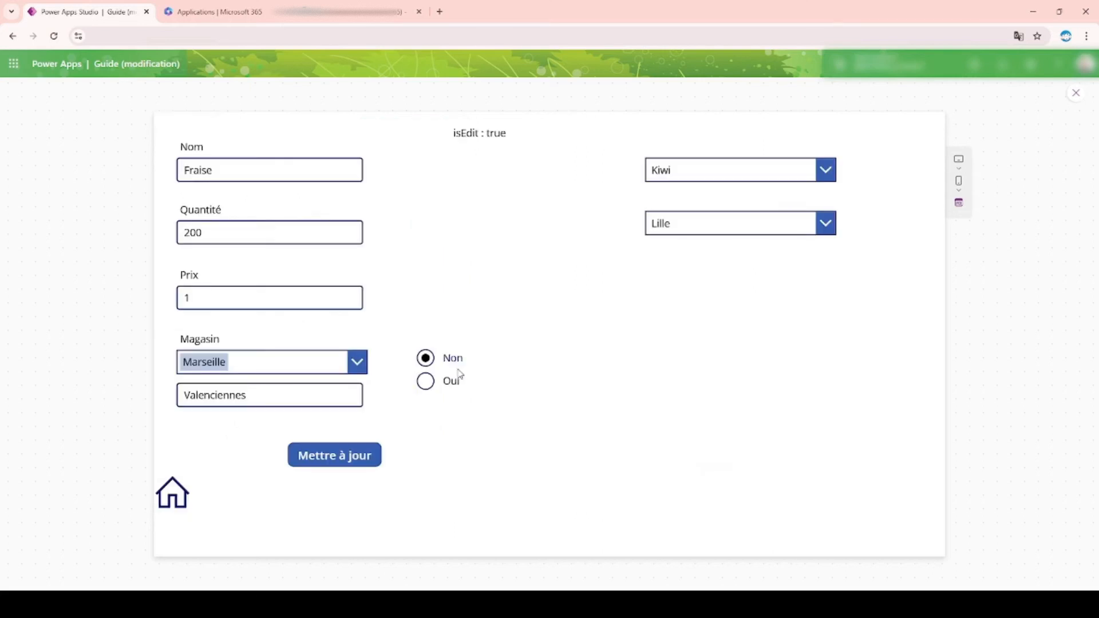
pyautogui.click(180, 504)
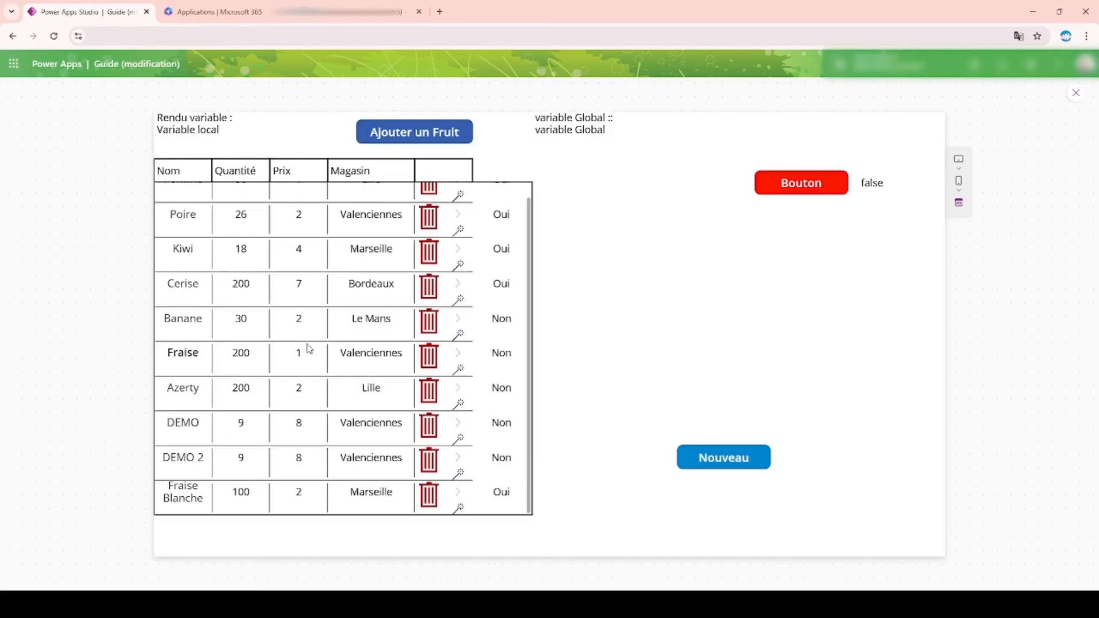
pyautogui.click(458, 298)
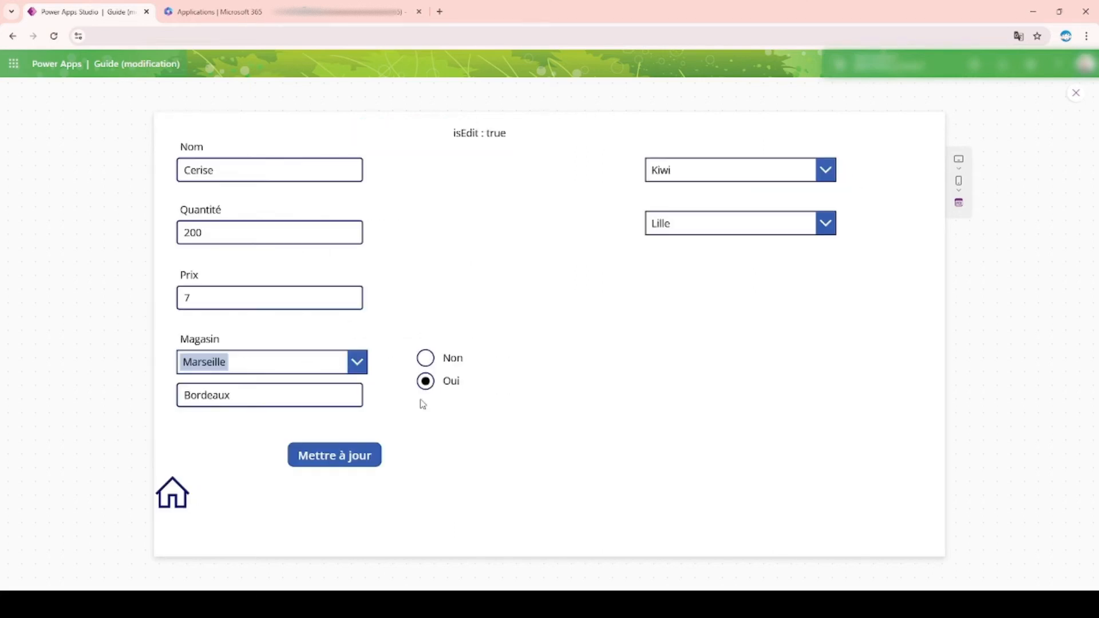
pyautogui.click(172, 494)
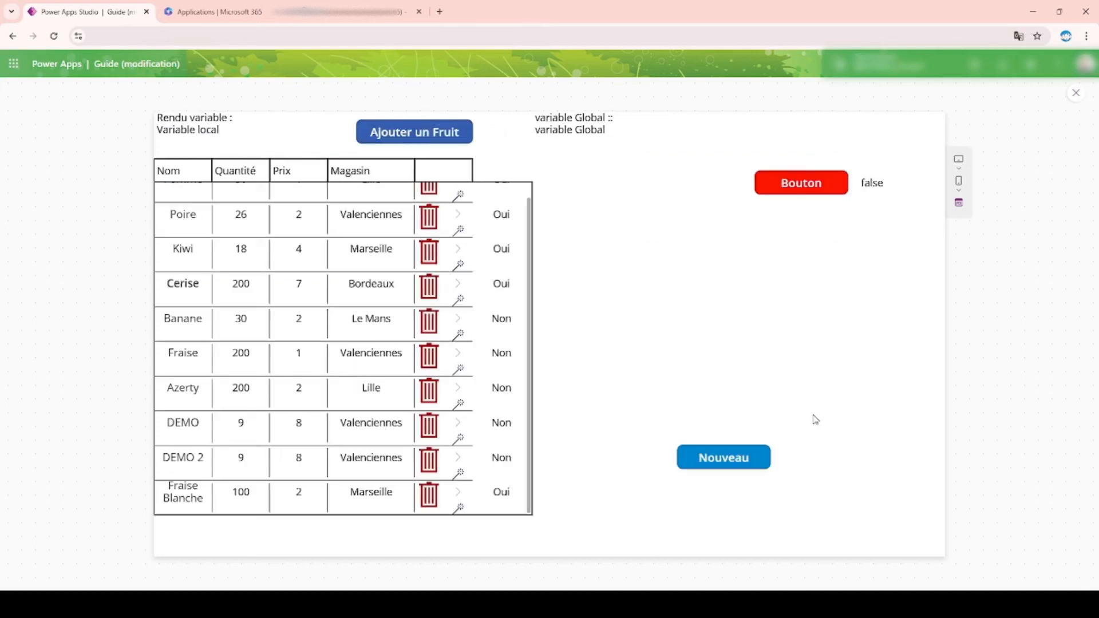
# Step: Recheck the radio choice on a new fruit form, exit the preview and collapse the expanded formula bar
pyautogui.click(761, 462)
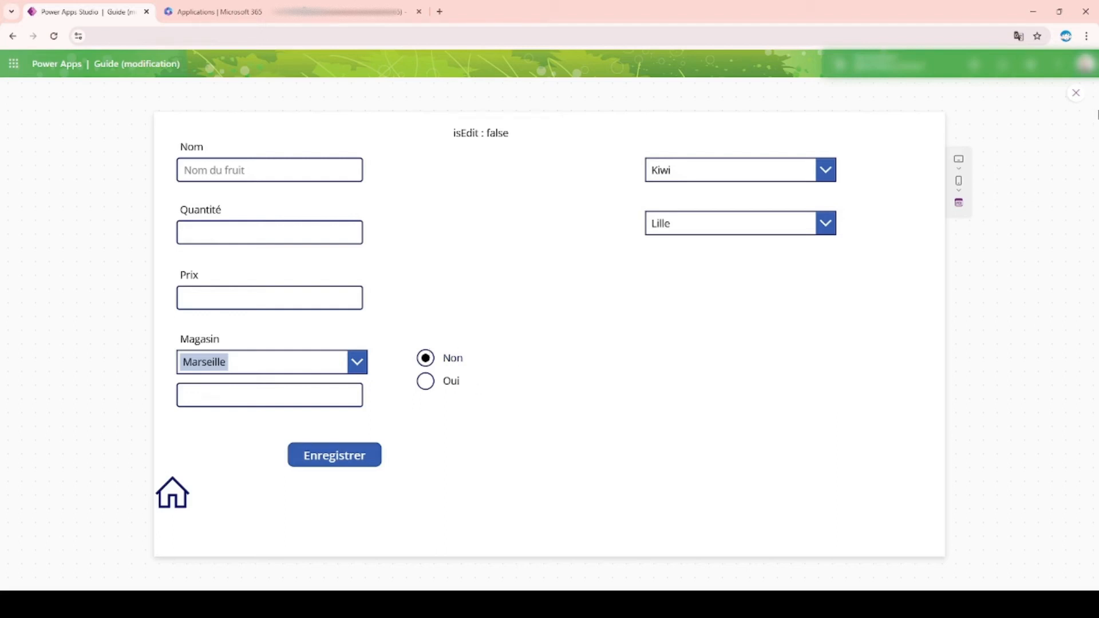
pyautogui.click(1078, 95)
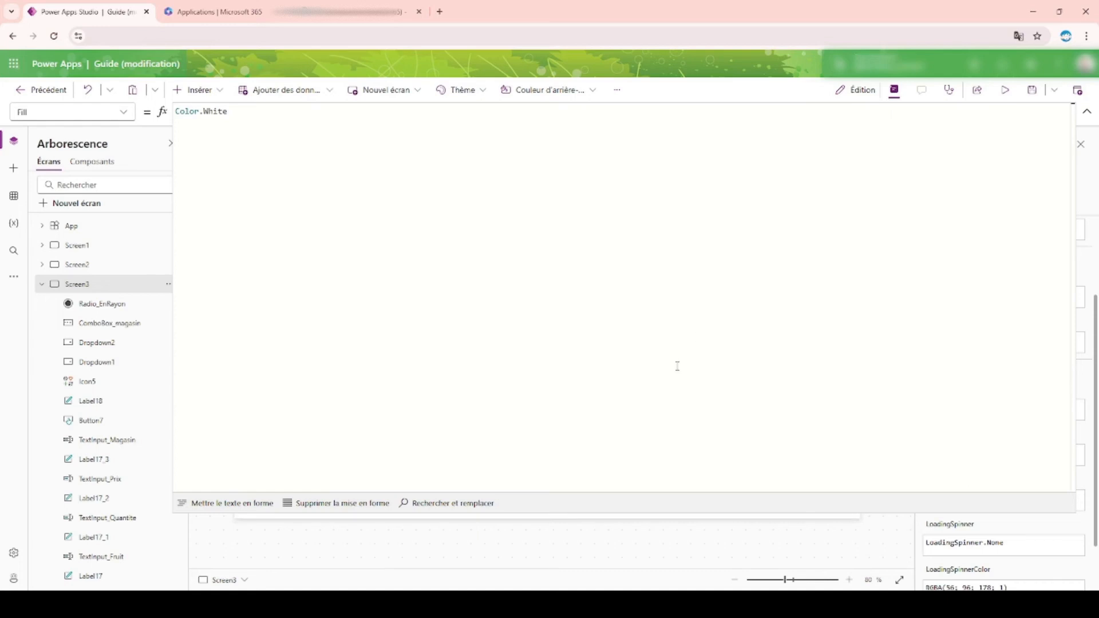
pyautogui.click(1087, 111)
# Step: Move the Radio_EnRayon control slightly closer to the Magasin fields and a little lower on Screen3
pyautogui.click(465, 382)
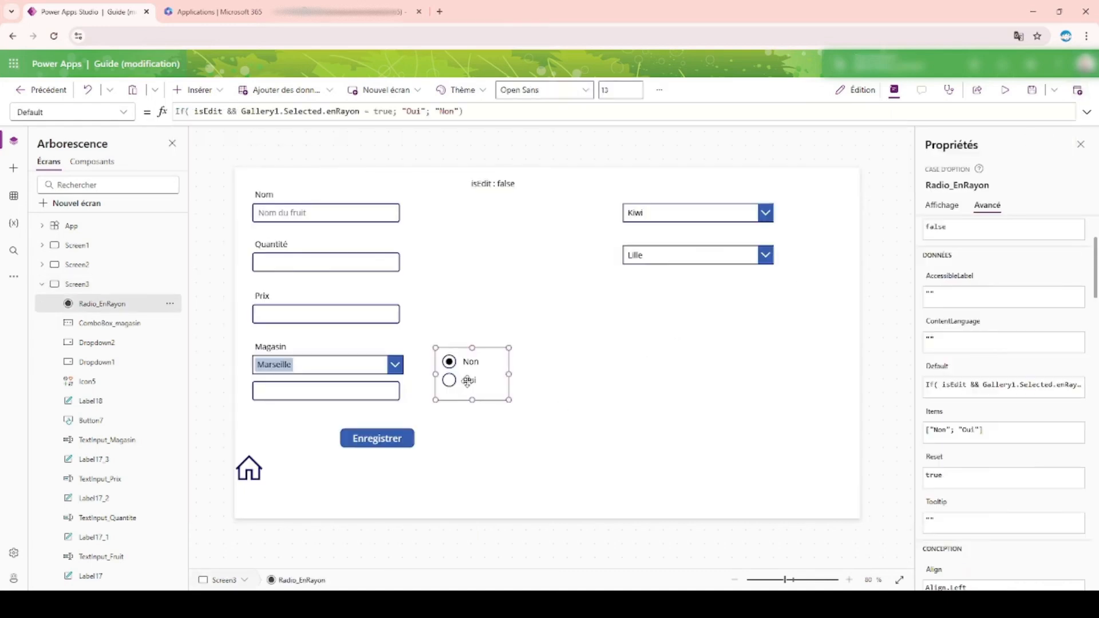
pyautogui.moveTo(485, 372); pyautogui.dragTo(479, 378)
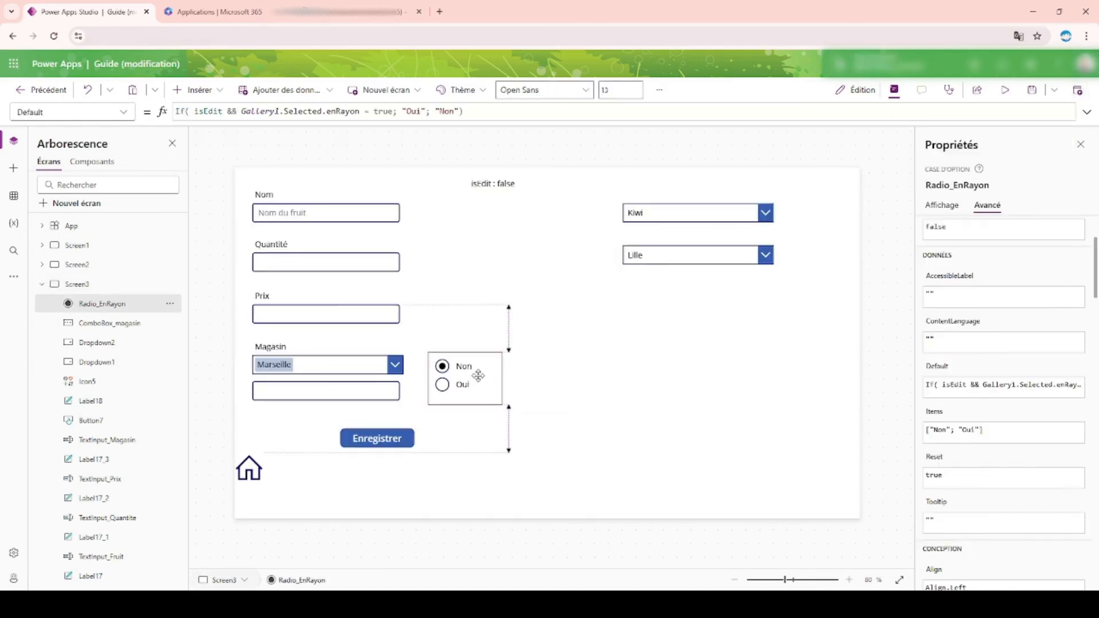
pyautogui.click(505, 289)
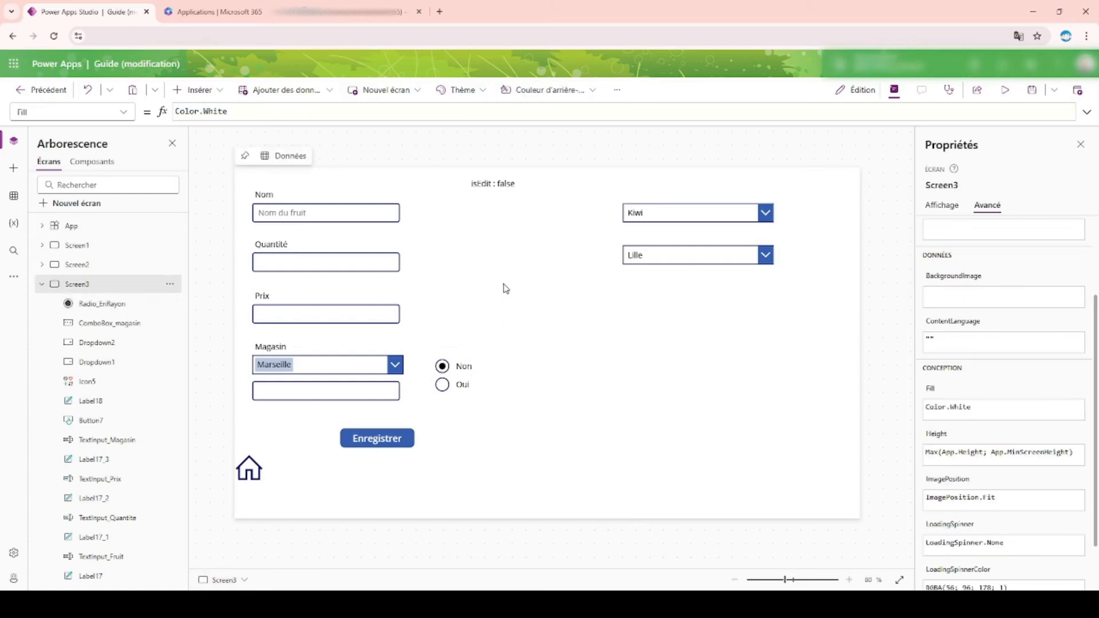
# Step: Insert a checkbox on Screen3 beside the Non/Oui radio buttons and place a copy directly below it
pyautogui.click(197, 90)
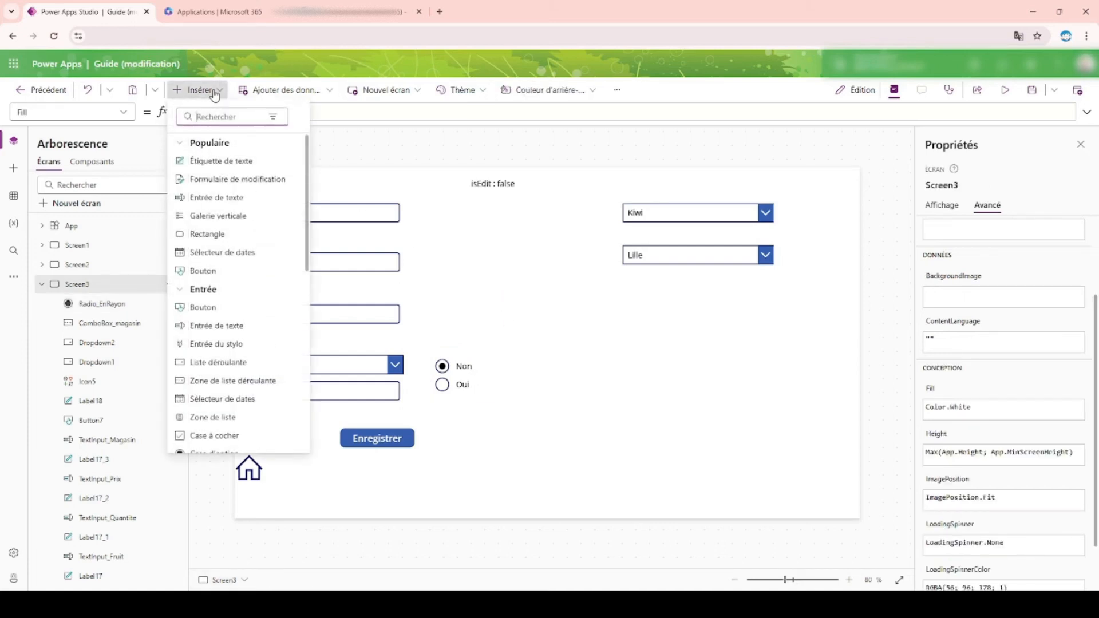
pyautogui.click(212, 434)
pyautogui.moveTo(305, 209); pyautogui.dragTo(569, 372)
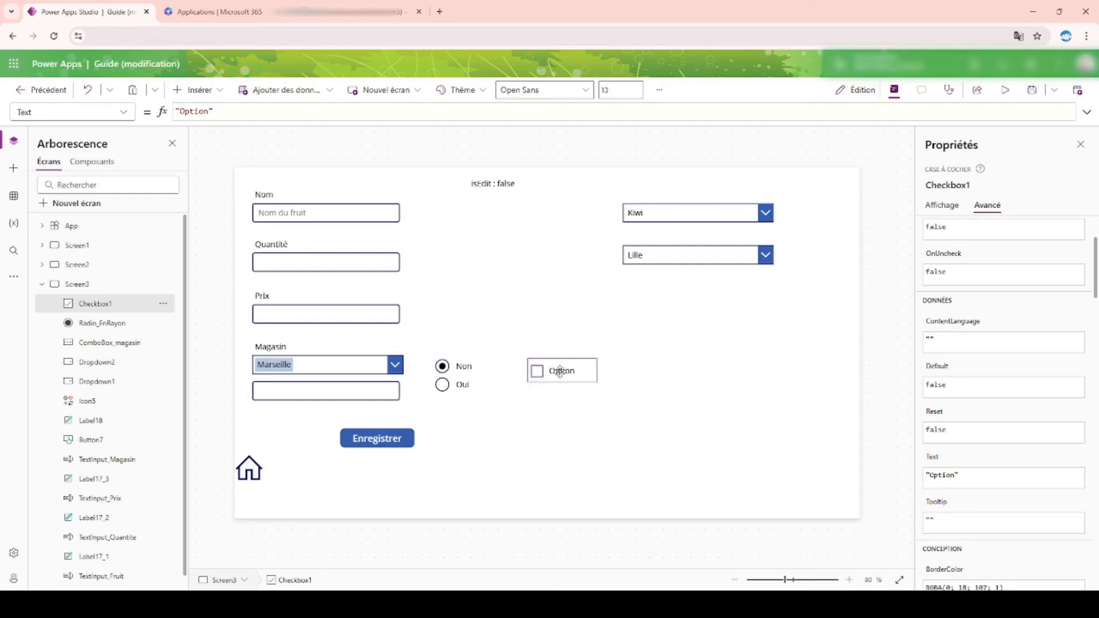
pyautogui.hotkey('ctrl', 'c')
pyautogui.hotkey('ctrl', 'v')
pyautogui.moveTo(560, 378); pyautogui.dragTo(554, 397)
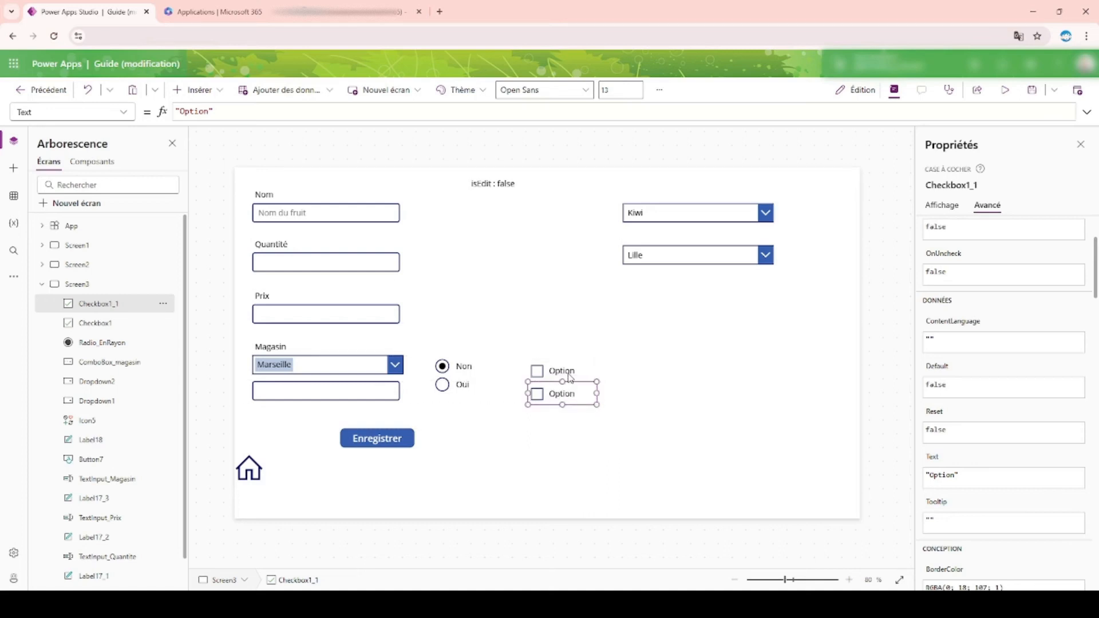
# Step: Try to rename the upper checkbox as Checkbox_Oui
pyautogui.click(572, 378)
pyautogui.click(951, 185)
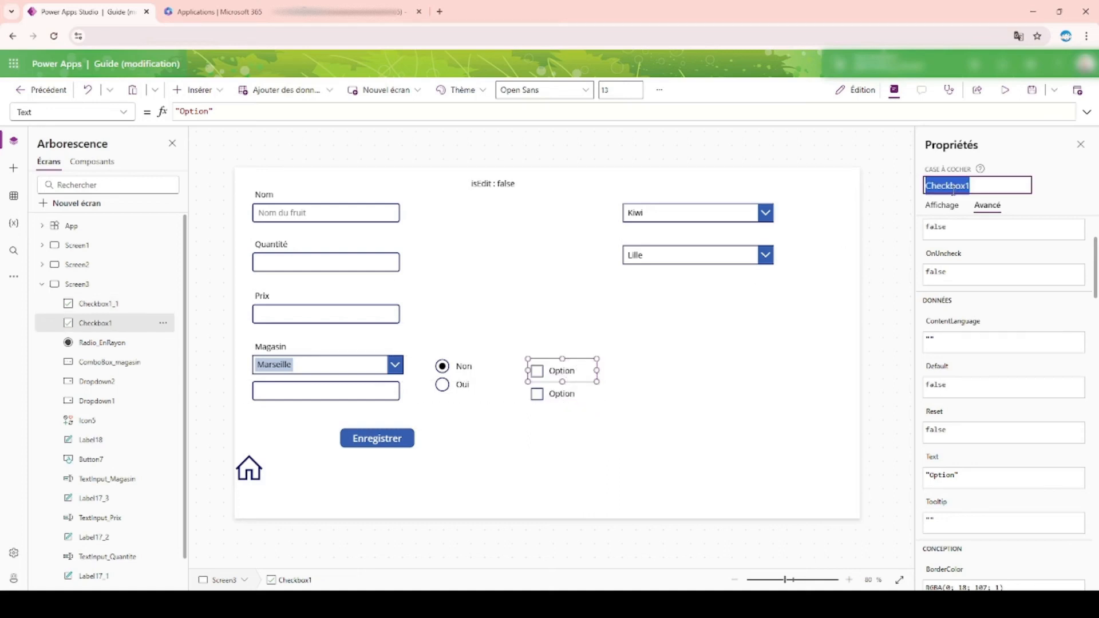
pyautogui.press('End')
pyautogui.press('BackSpace')
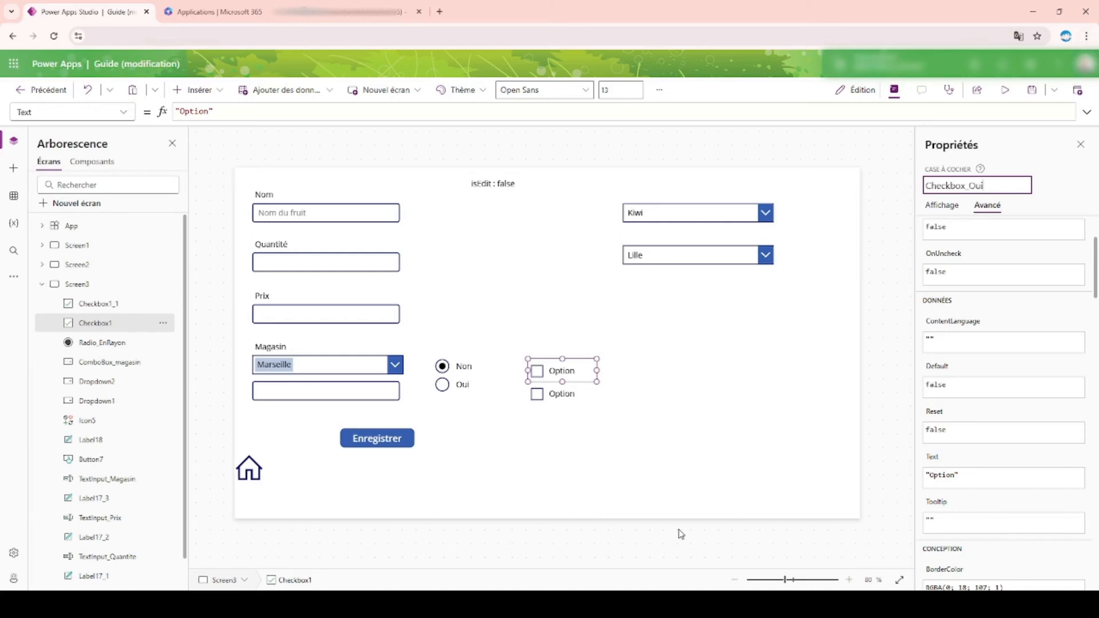
pyautogui.click(578, 401)
pyautogui.click(977, 184)
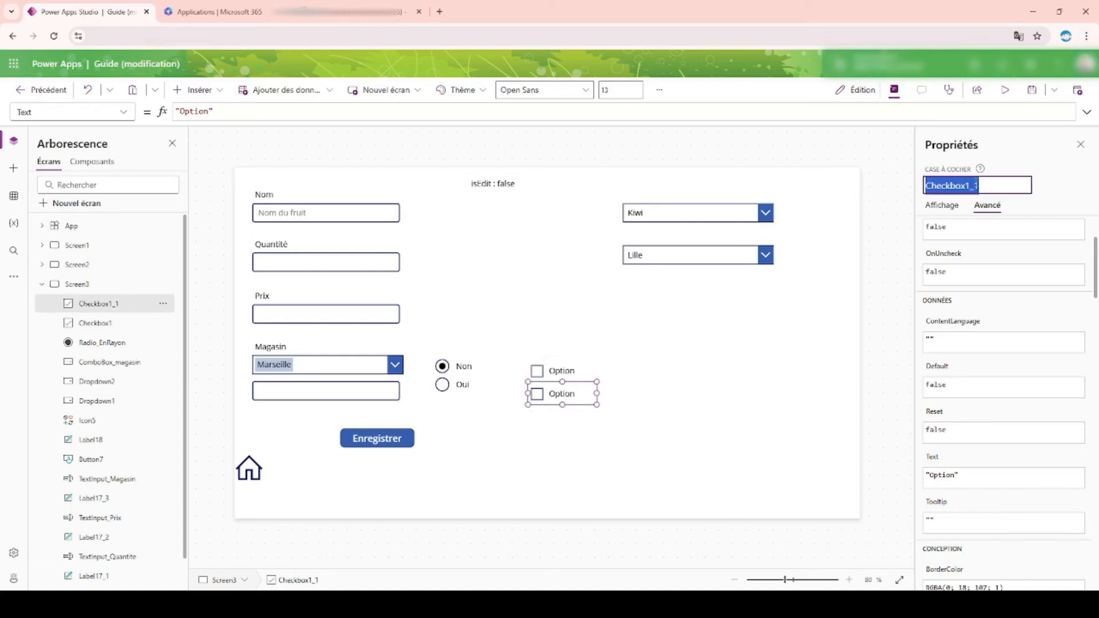
pyautogui.press('BackSpace')
pyautogui.click(918, 323)
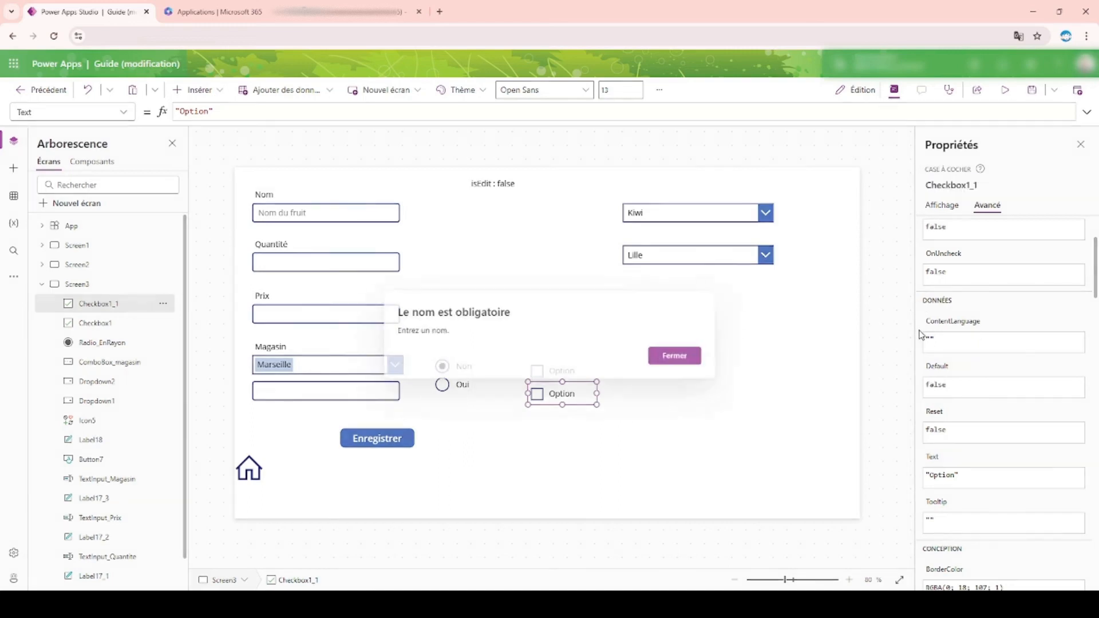
pyautogui.click(680, 357)
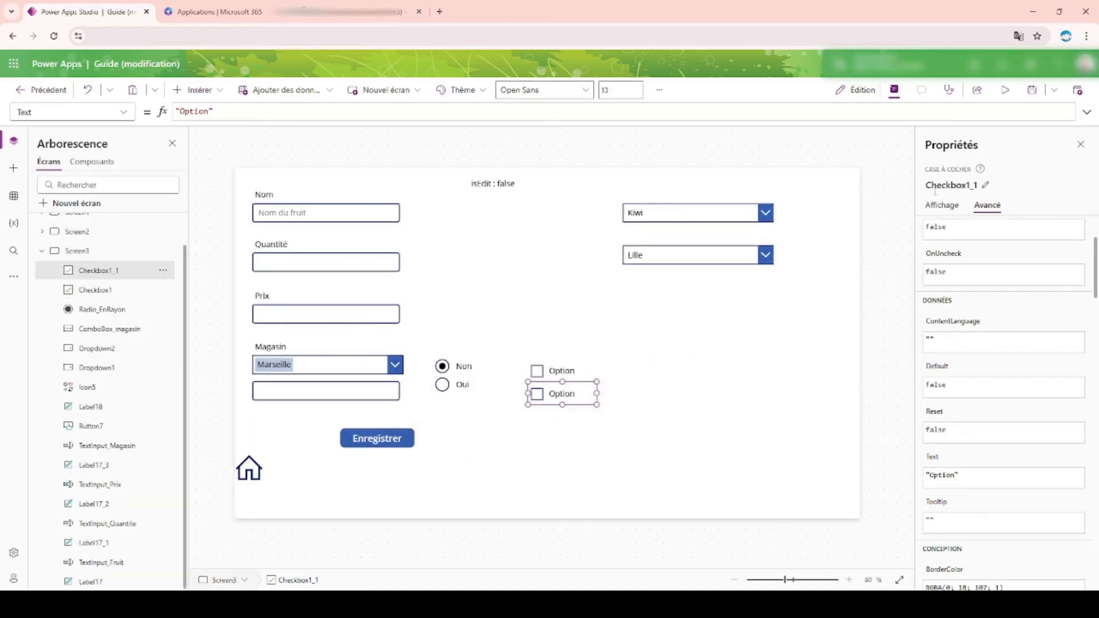
# Step: Rename the lower checkbox as Checkbox_Non
pyautogui.click(977, 185)
pyautogui.click(967, 189)
pyautogui.press('BackSpace')
pyautogui.press('BackSpace')
pyautogui.press('BackSpace')
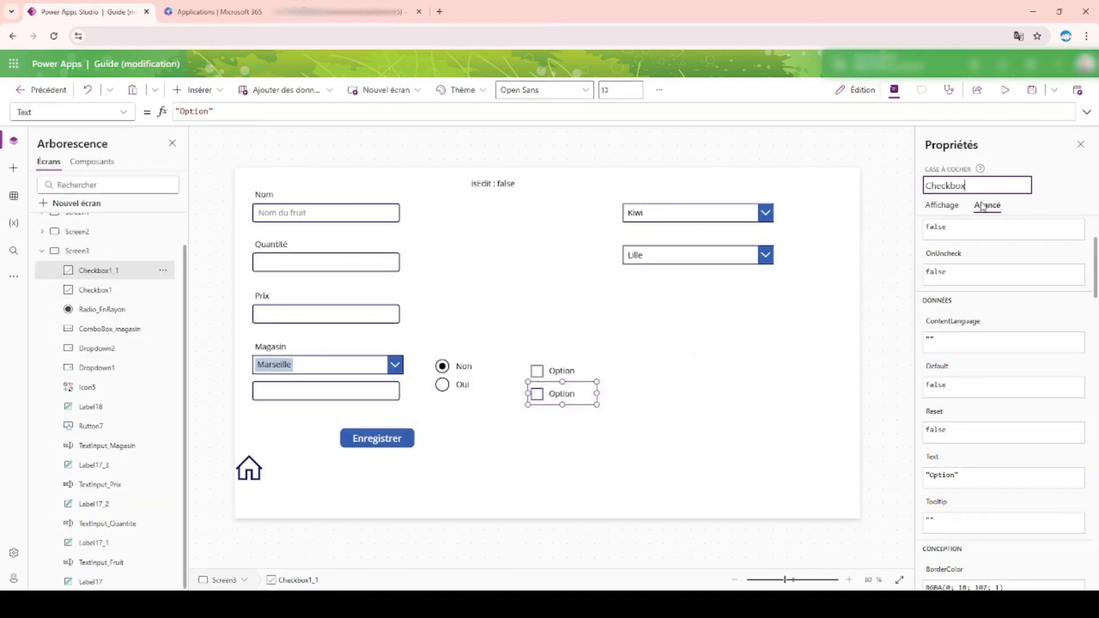
pyautogui.write('_Non')
pyautogui.press('Return')
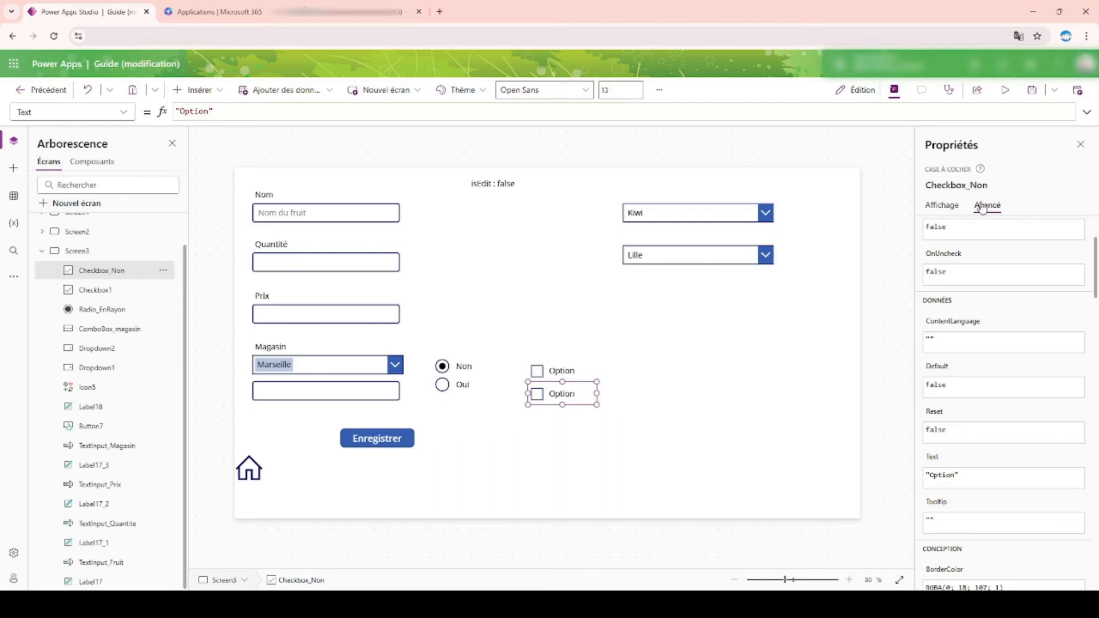
pyautogui.click(546, 375)
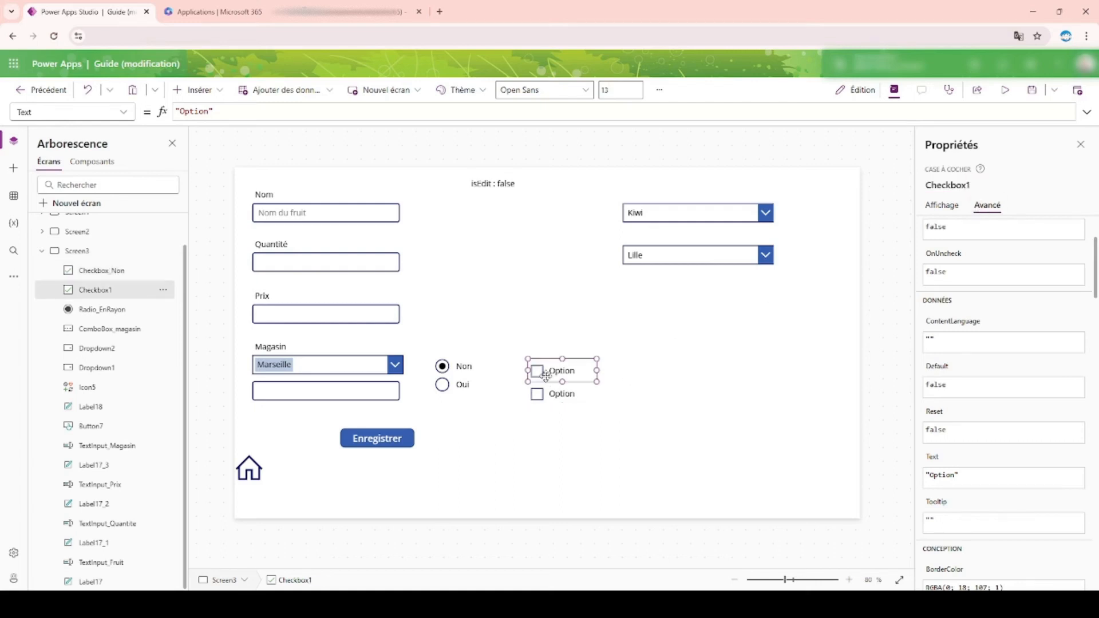
pyautogui.click(941, 205)
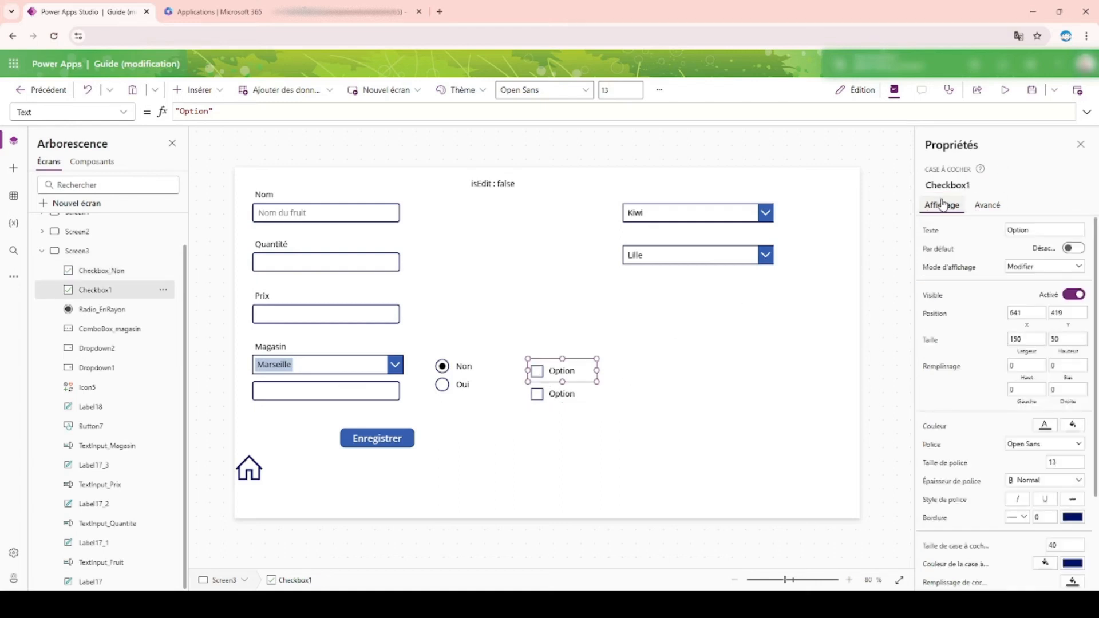
pyautogui.doubleClick(1037, 231)
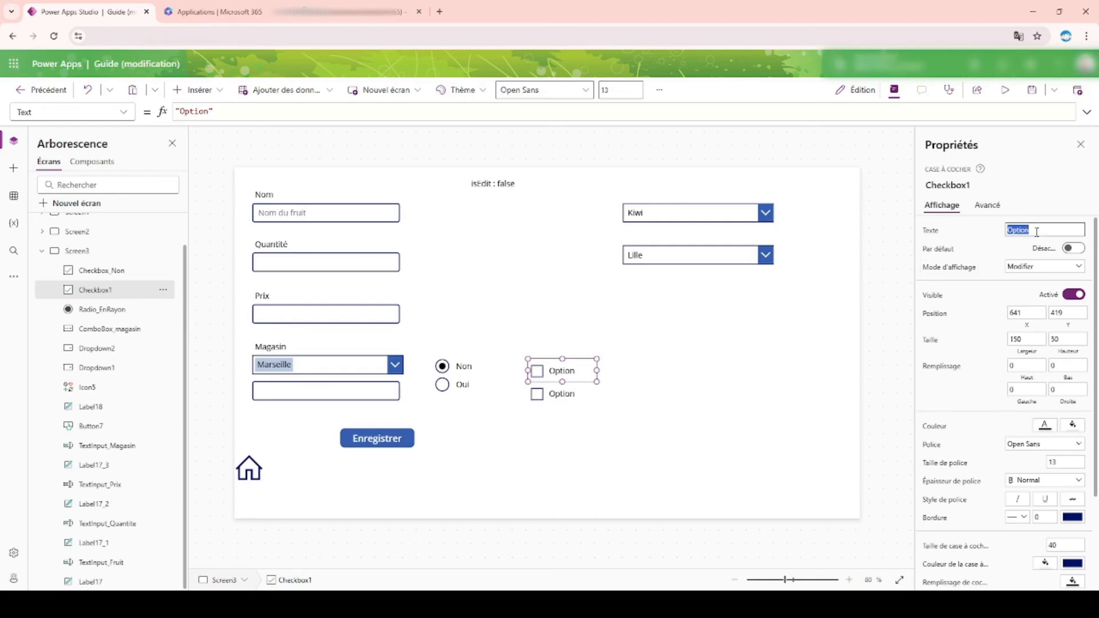
pyautogui.click(553, 395)
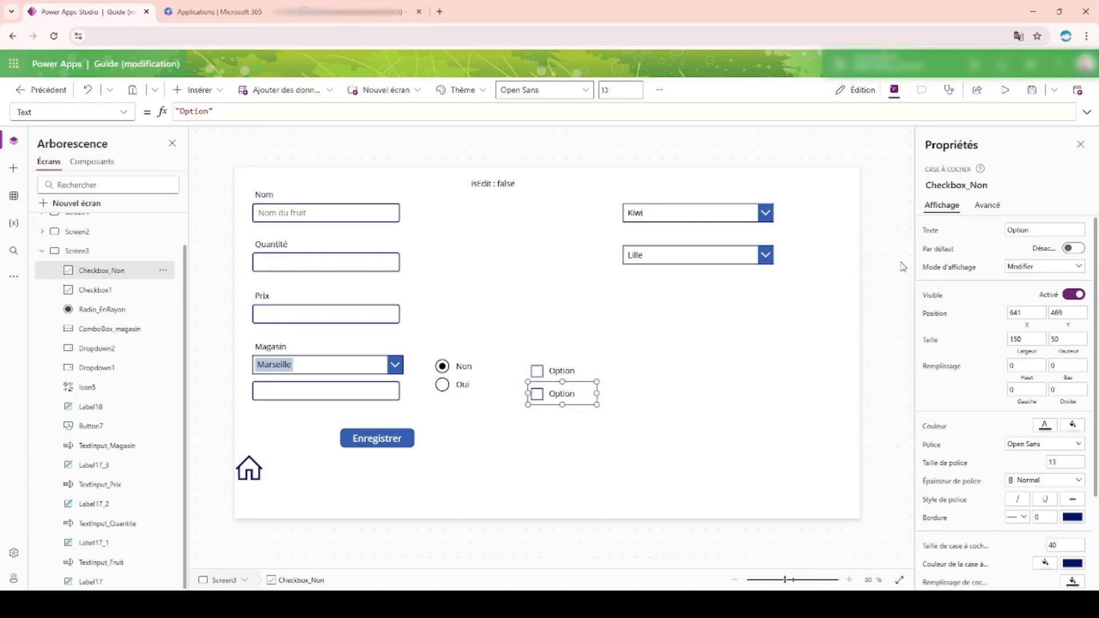
pyautogui.click(582, 375)
pyautogui.click(967, 185)
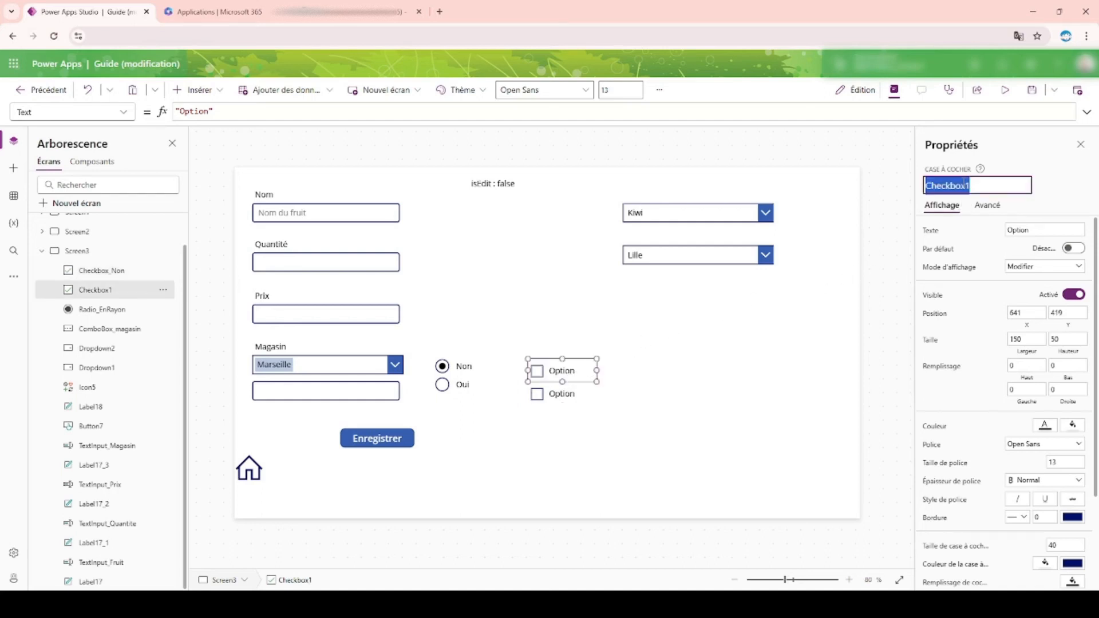
pyautogui.press('BackSpace')
pyautogui.click(716, 349)
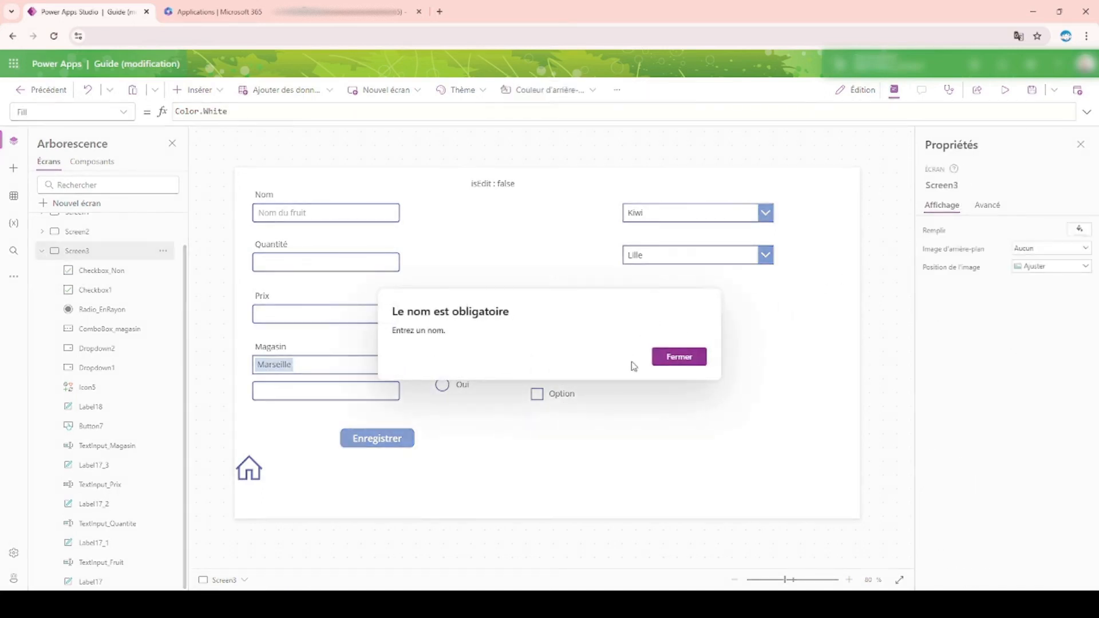
pyautogui.click(678, 356)
# Step: Rename the upper checkbox on Screen3 as Checkbox_Oui
pyautogui.click(568, 371)
pyautogui.click(956, 185)
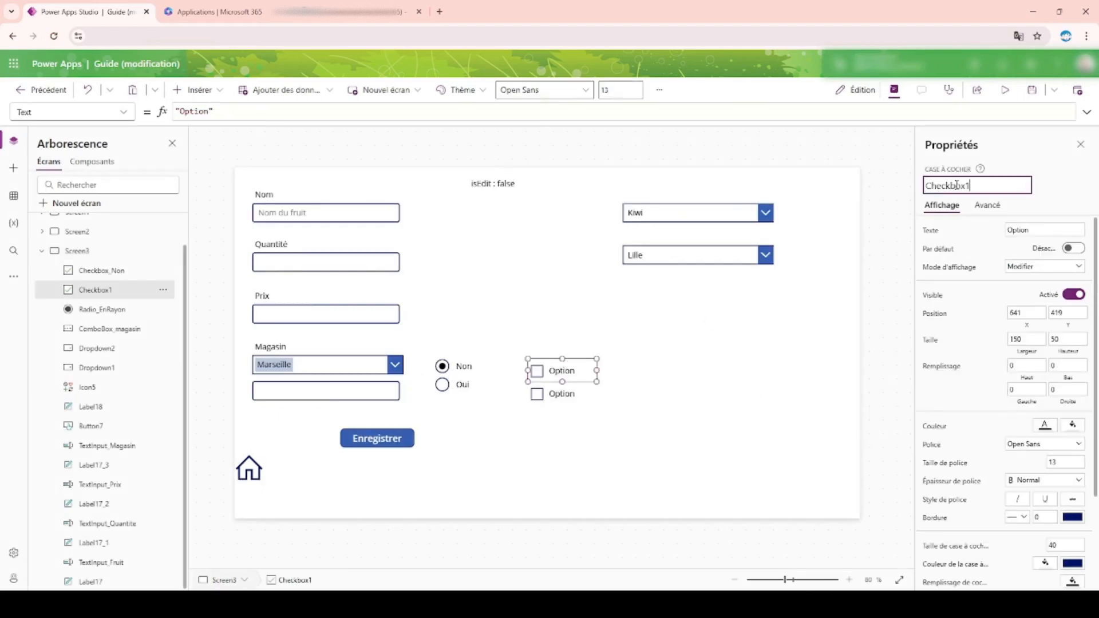
pyautogui.write('Checkbpx_Oui')
pyautogui.press('Return')
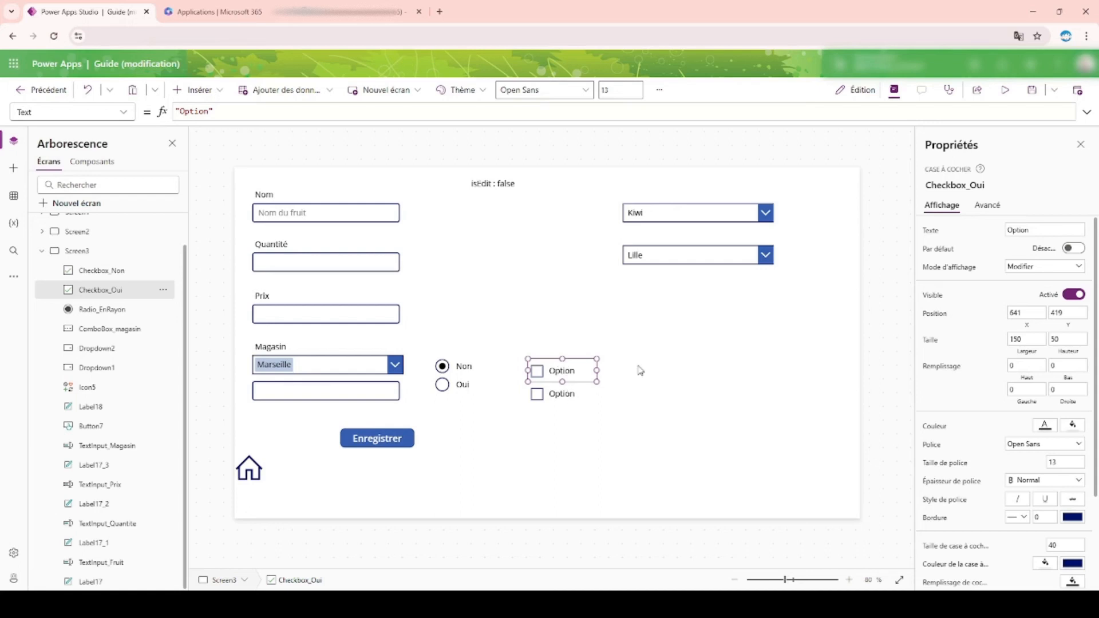
# Step: Set the displayed text of Checkbox_Oui to Oui and that of Checkbox_Non to Non
pyautogui.moveTo(1032, 231); pyautogui.dragTo(889, 239)
pyautogui.write('O')
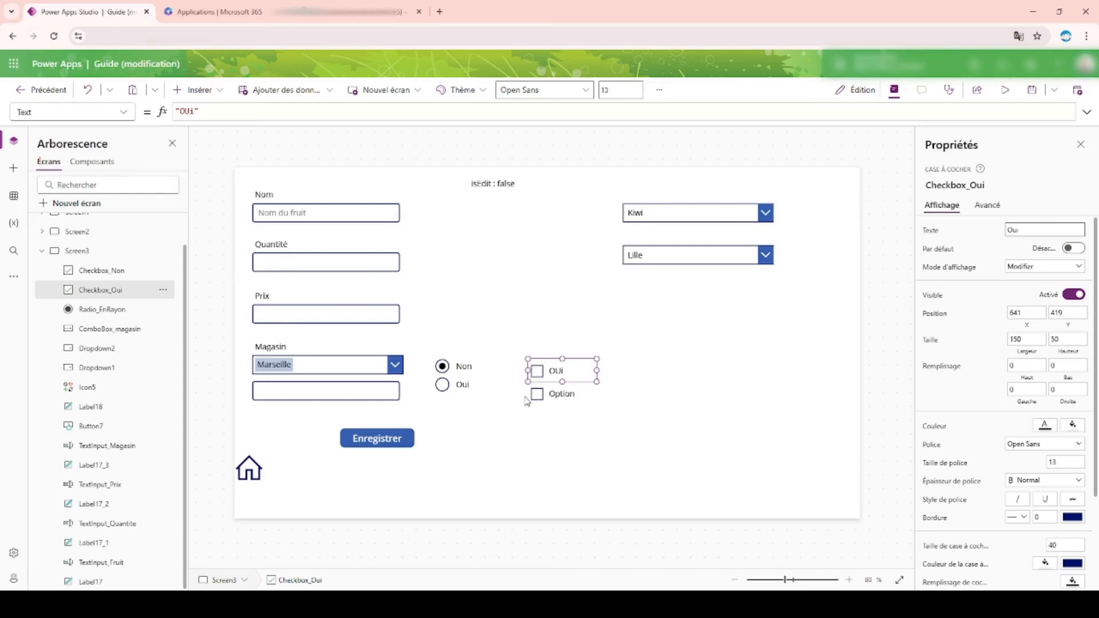
pyautogui.click(556, 399)
pyautogui.click(1062, 229)
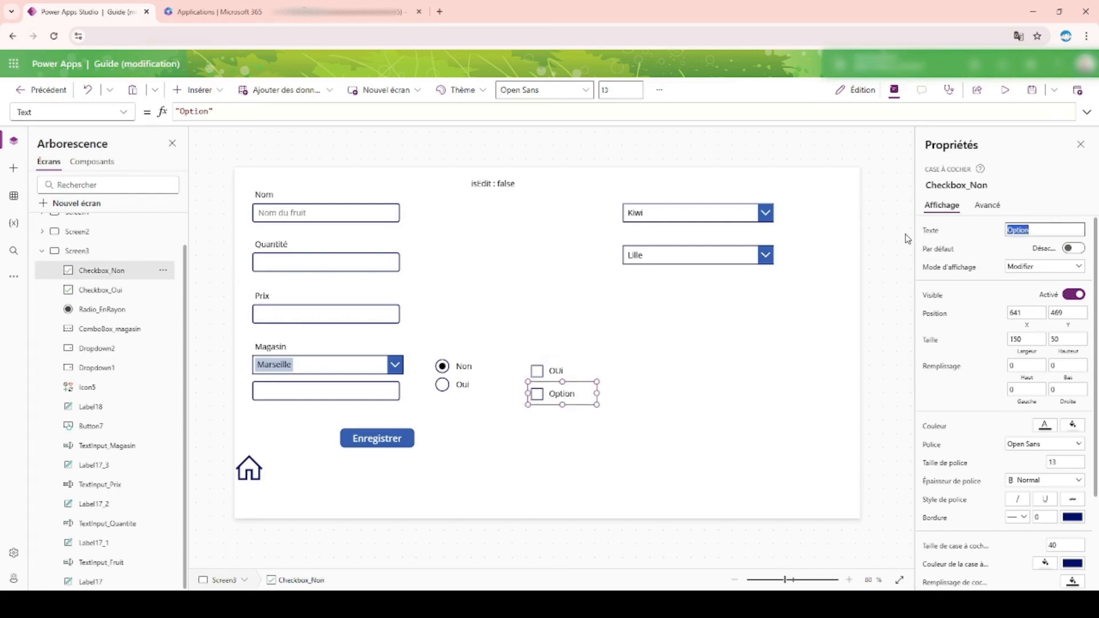
pyautogui.write('Non')
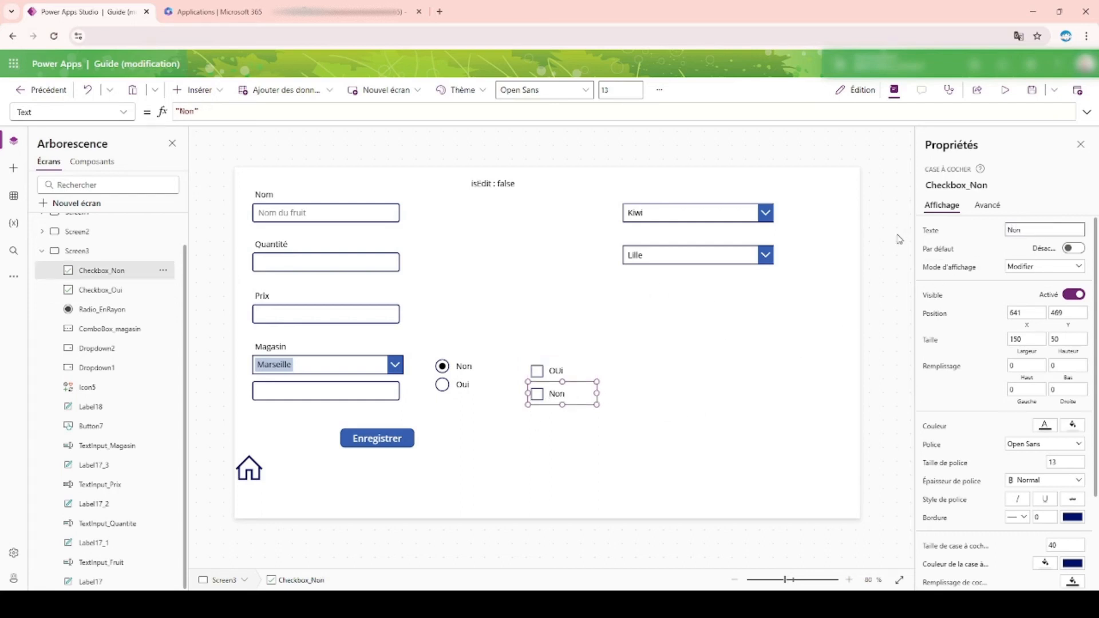
pyautogui.click(567, 376)
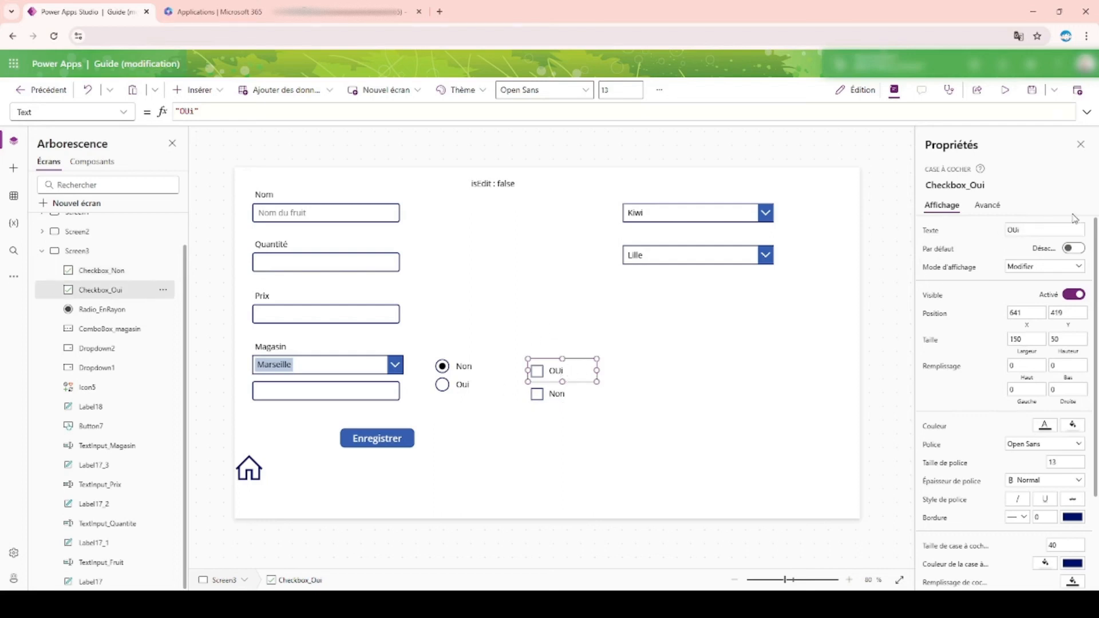
pyautogui.click(1047, 229)
pyautogui.write('u')
pyautogui.click(691, 321)
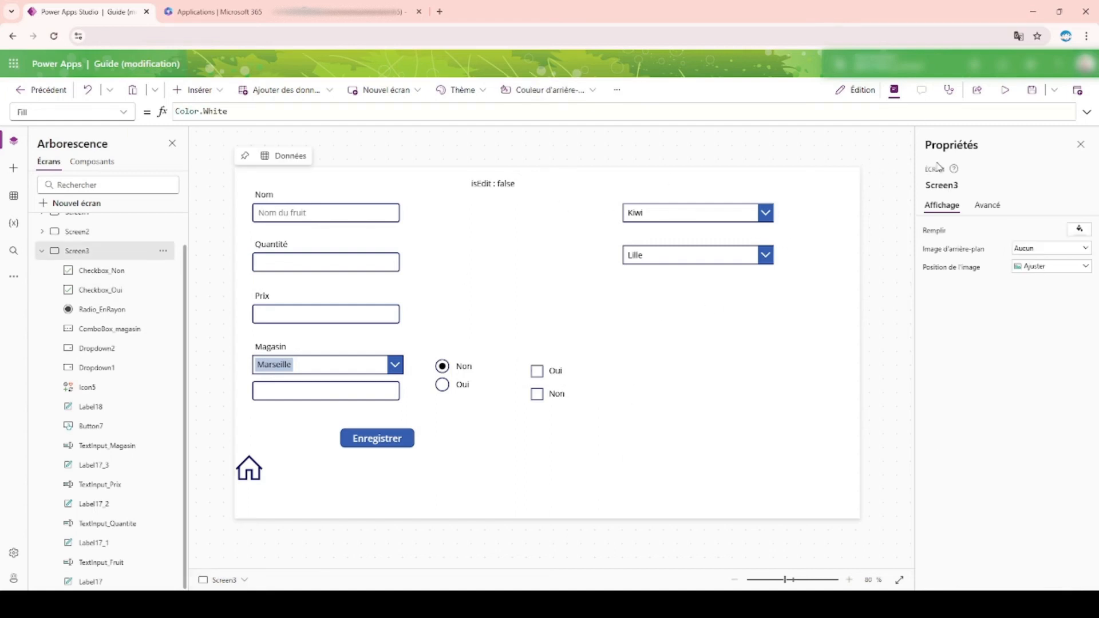
# Step: Preview the app and toggle the Oui and Non checkboxes repeatedly to test whether both can be ticked together
pyautogui.click(1006, 90)
pyautogui.click(538, 400)
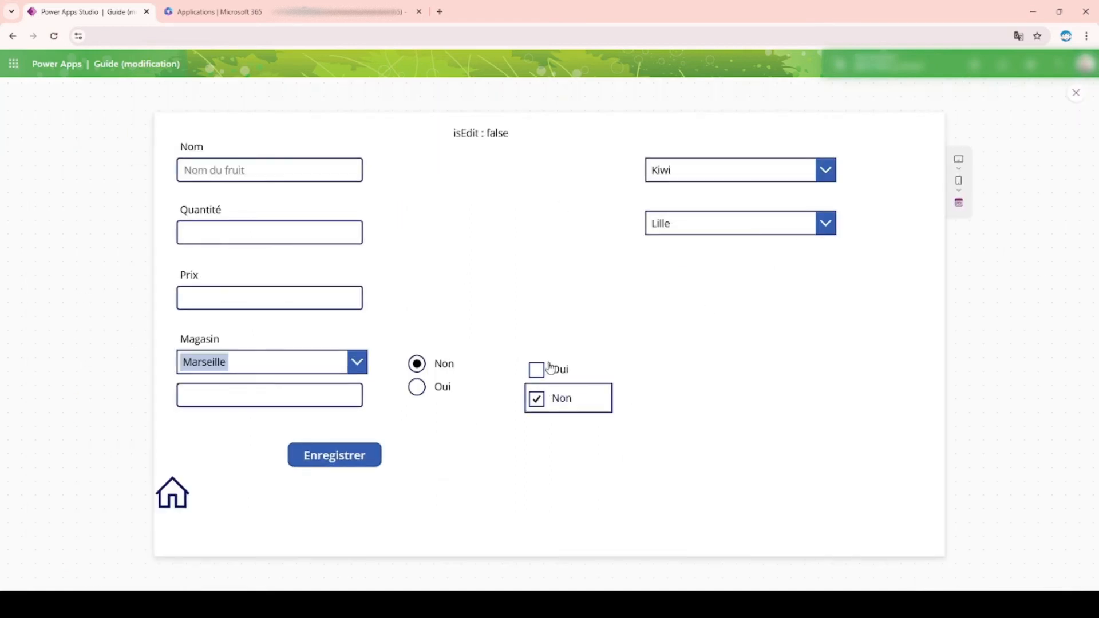
pyautogui.click(543, 370)
pyautogui.click(544, 404)
pyautogui.click(547, 368)
pyautogui.click(546, 400)
pyautogui.click(549, 371)
pyautogui.click(544, 400)
pyautogui.click(554, 365)
pyautogui.click(538, 400)
pyautogui.click(553, 368)
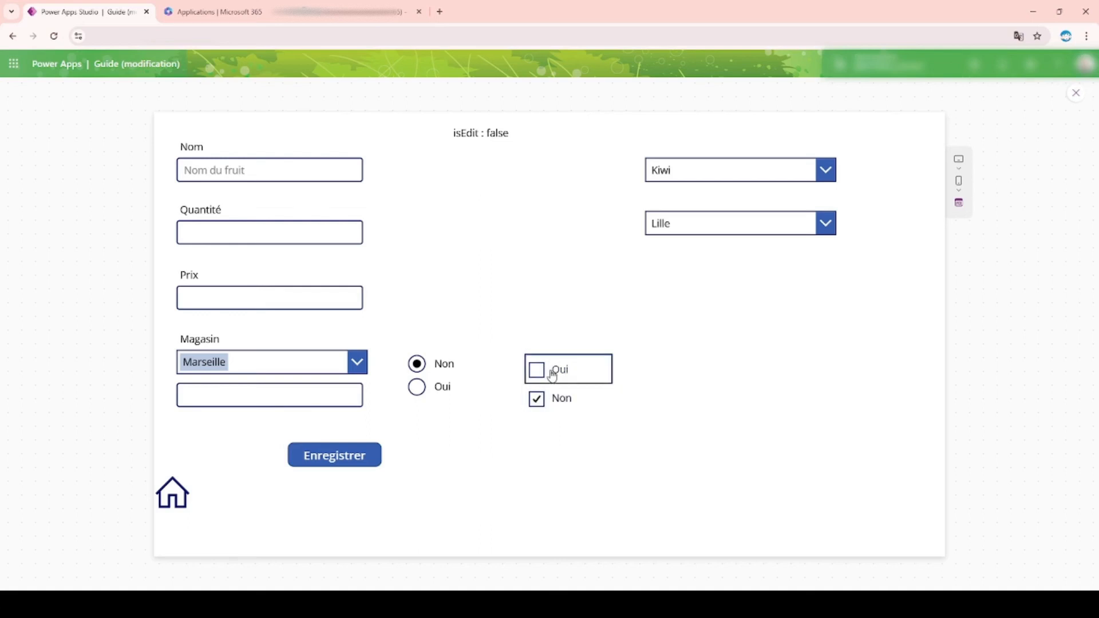
# Step: Clear both checkboxes and switch the radio choice to Oui and back to Non for comparison
pyautogui.click(540, 402)
pyautogui.click(528, 372)
pyautogui.click(429, 384)
pyautogui.click(430, 367)
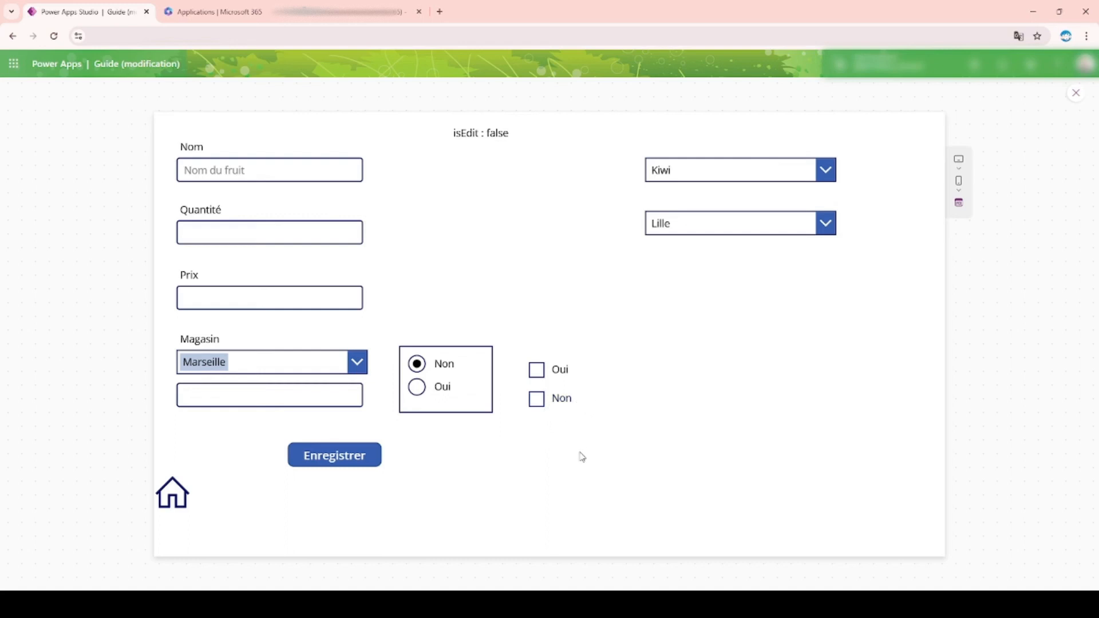
# Step: Tick the Oui and Non checkboxes once more, clear both and leave the preview
pyautogui.click(536, 370)
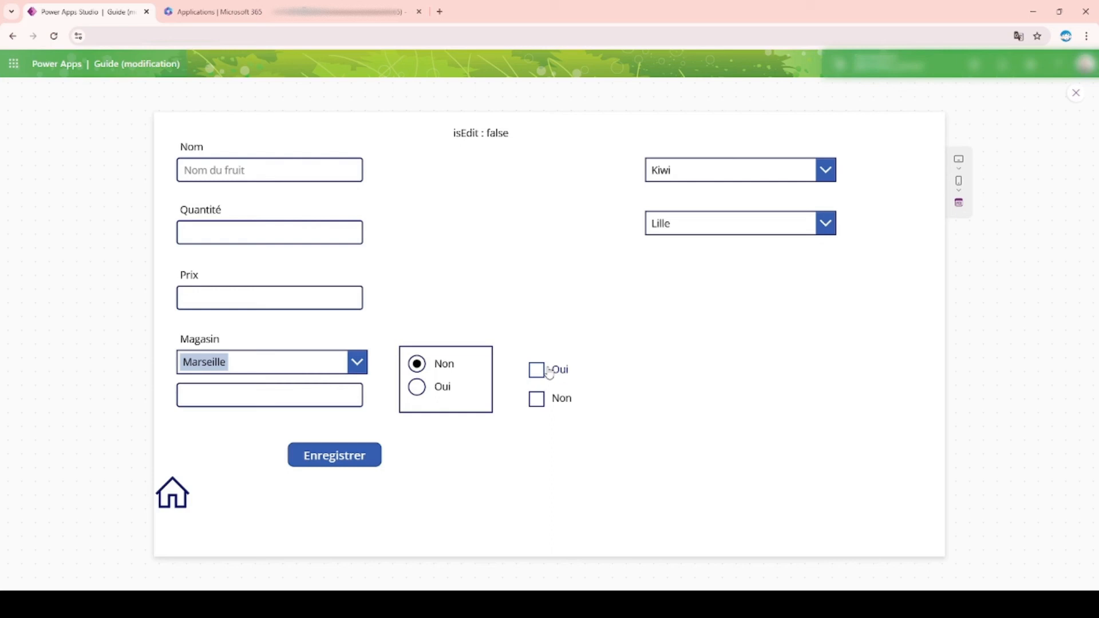
pyautogui.click(548, 412)
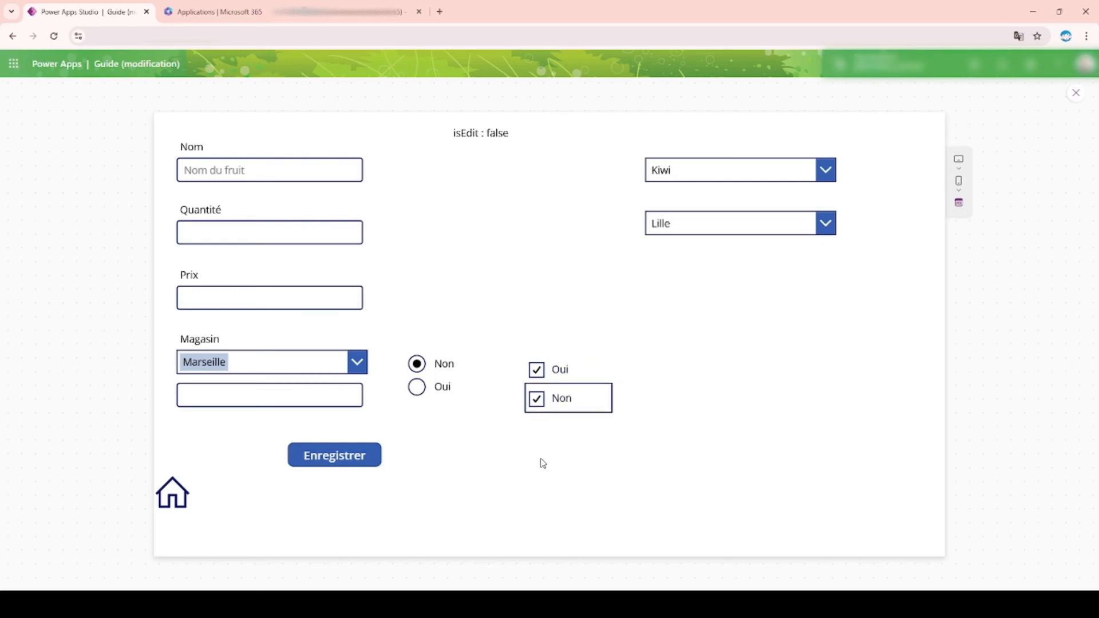
pyautogui.click(539, 410)
pyautogui.click(544, 373)
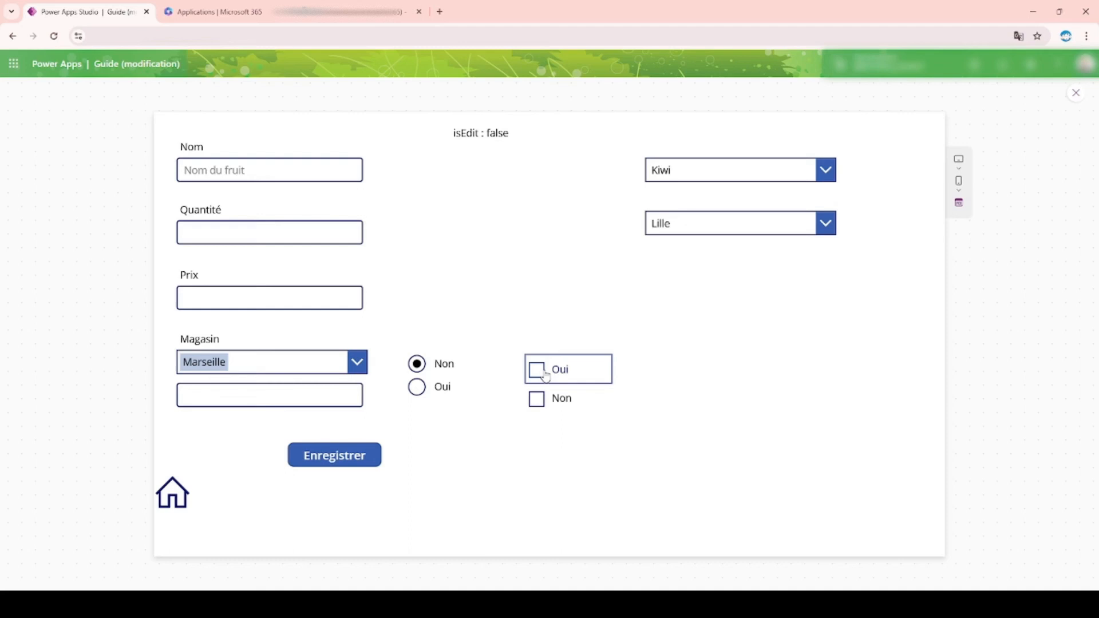
pyautogui.click(1076, 95)
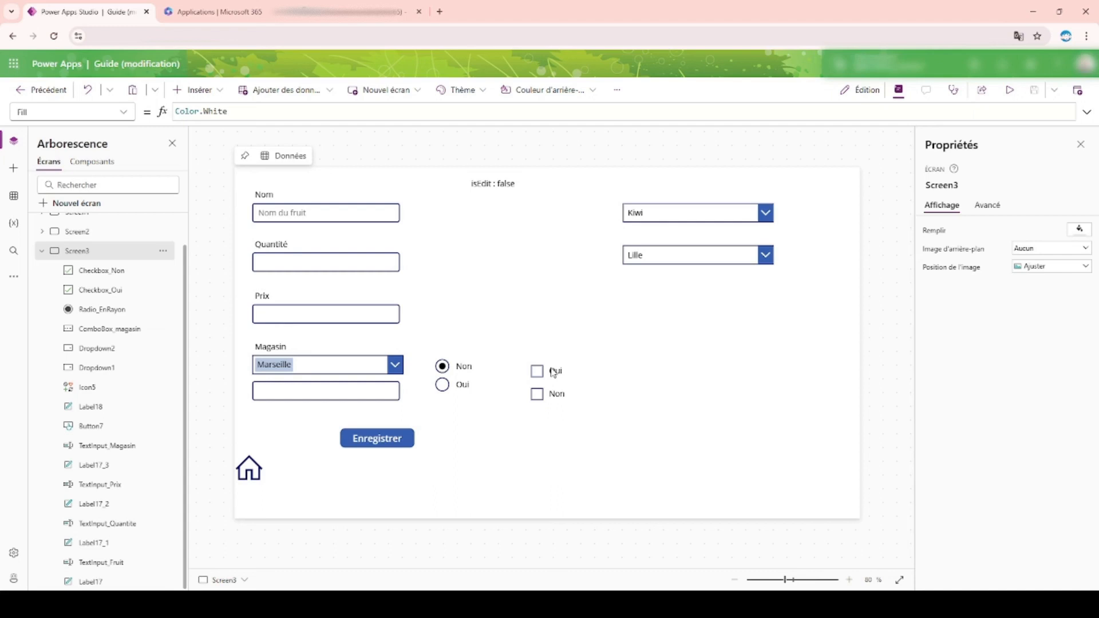
# Step: Move the Non checkbox well to the right of the Oui checkbox and shift the Oui checkbox to about X 624, Y 437
pyautogui.click(553, 372)
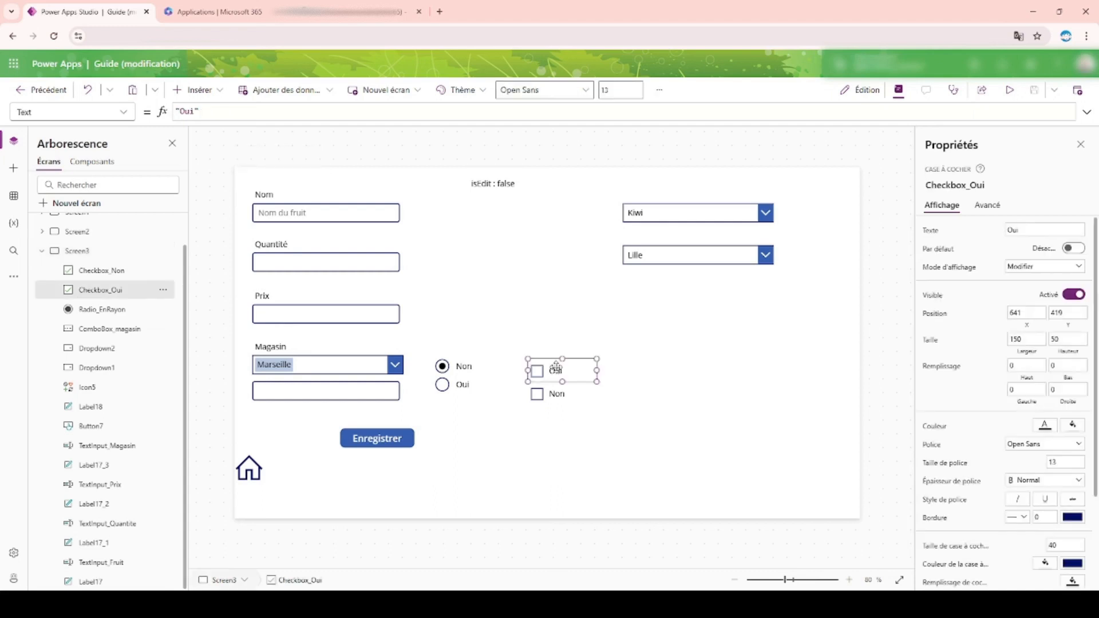
pyautogui.click(564, 402)
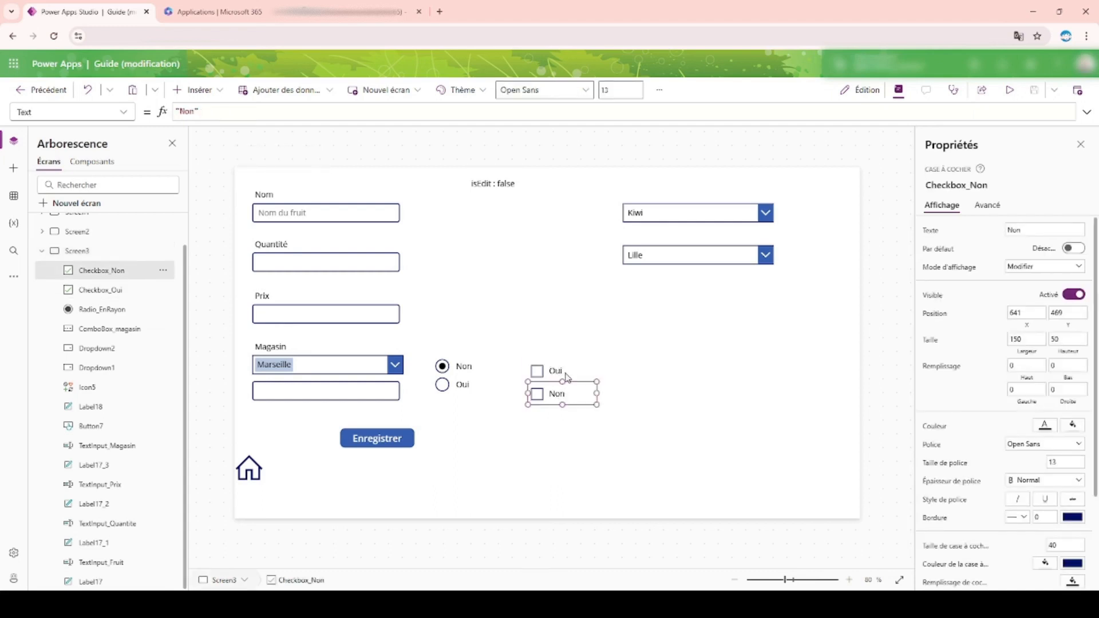
pyautogui.click(564, 370)
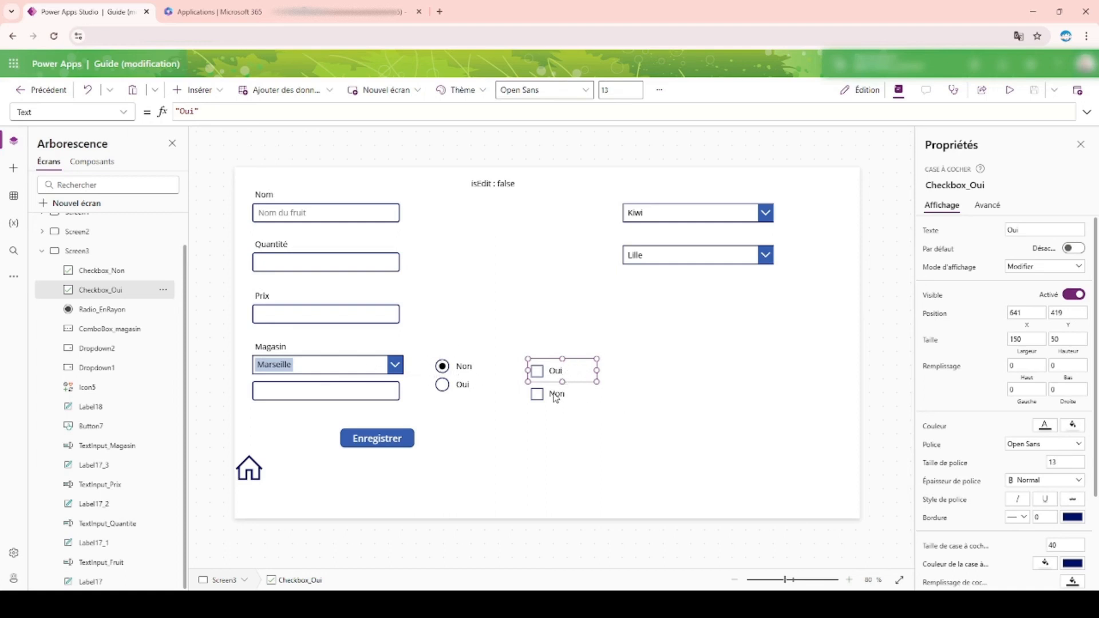
pyautogui.moveTo(558, 392); pyautogui.dragTo(784, 370)
pyautogui.moveTo(552, 370); pyautogui.dragTo(545, 378)
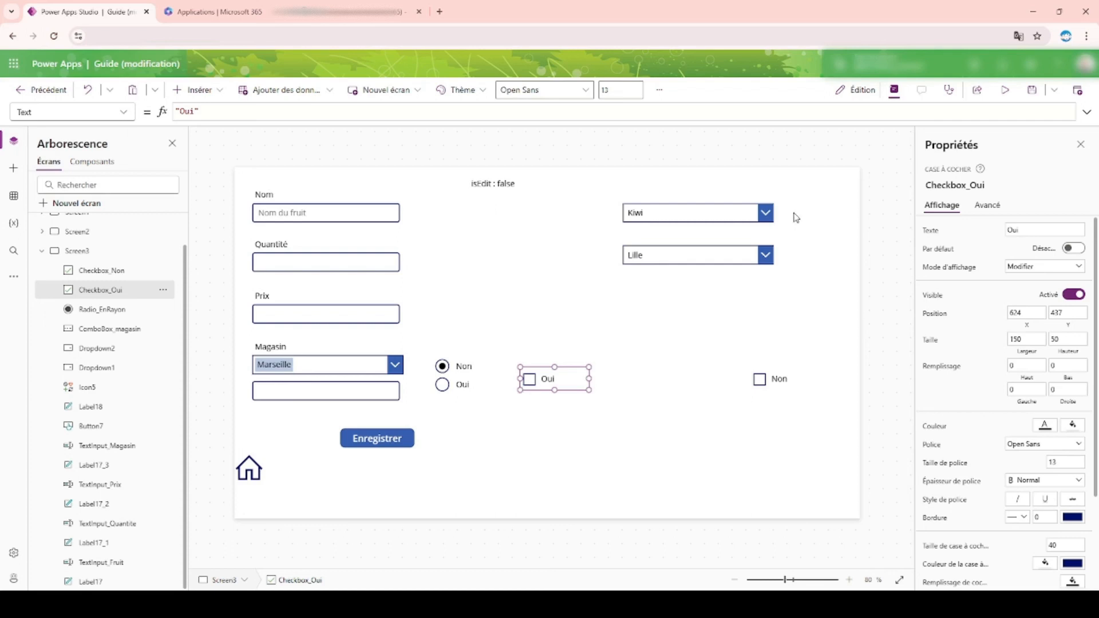
# Step: Insert a text label on Screen3 and place it below the Oui checkbox at about X 624, Y 572
pyautogui.click(993, 184)
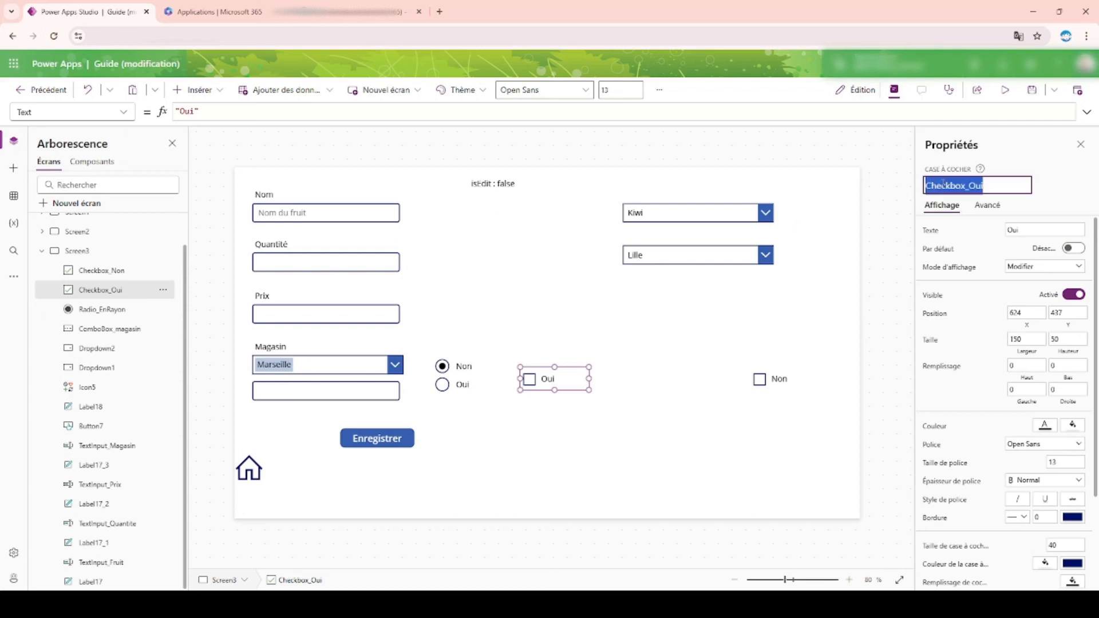
pyautogui.click(278, 151)
pyautogui.click(198, 89)
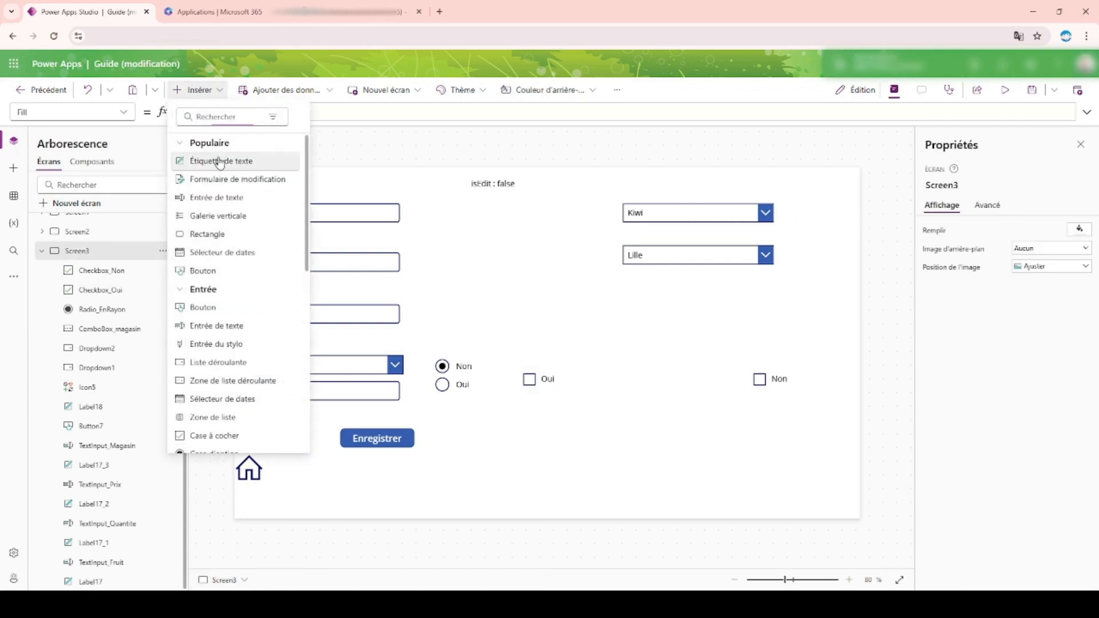
pyautogui.click(221, 162)
pyautogui.moveTo(275, 198); pyautogui.dragTo(540, 438)
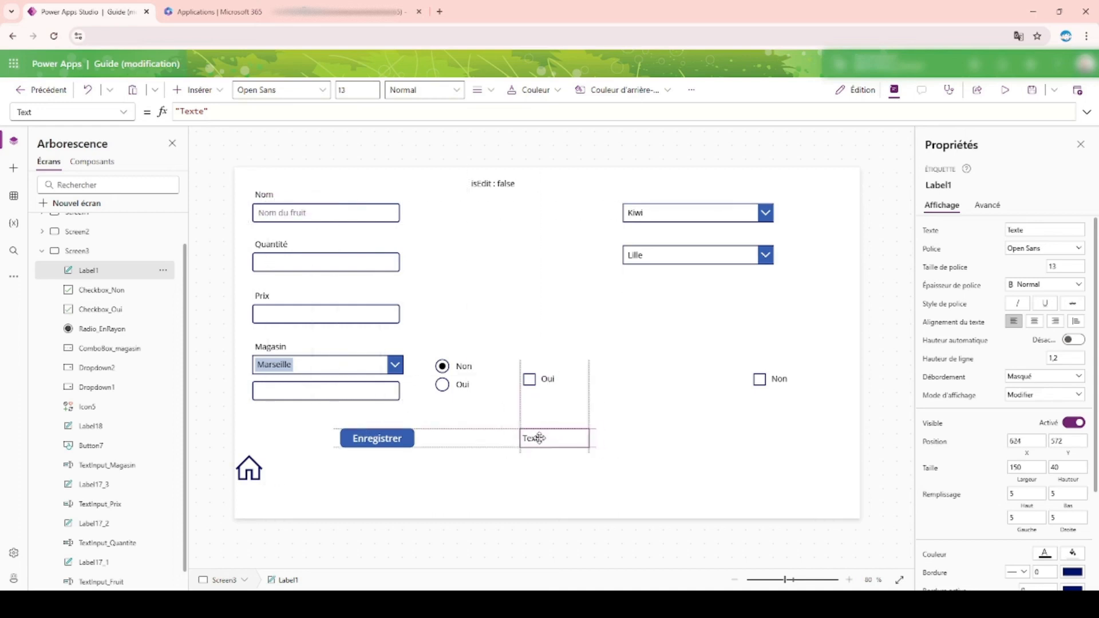
# Step: Set the new label's Text formula to "Value : " & Checkbox_Oui.Value
pyautogui.click(176, 111)
pyautogui.click(243, 113)
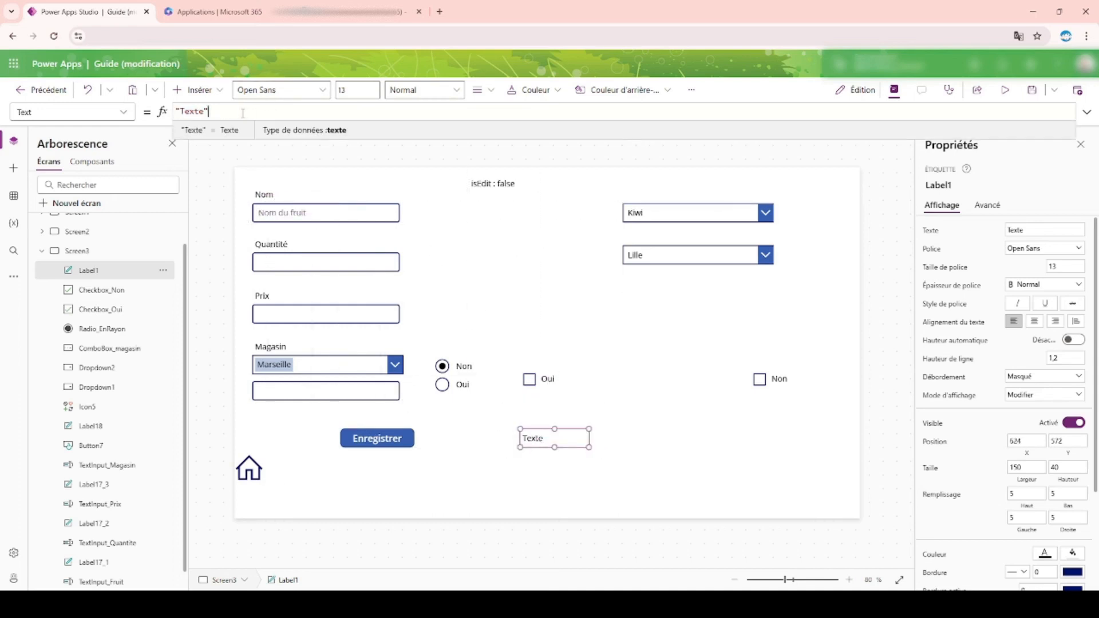
pyautogui.doubleClick(191, 112)
pyautogui.press('BackSpace')
pyautogui.write('Value : " & Checkbox_Oui')
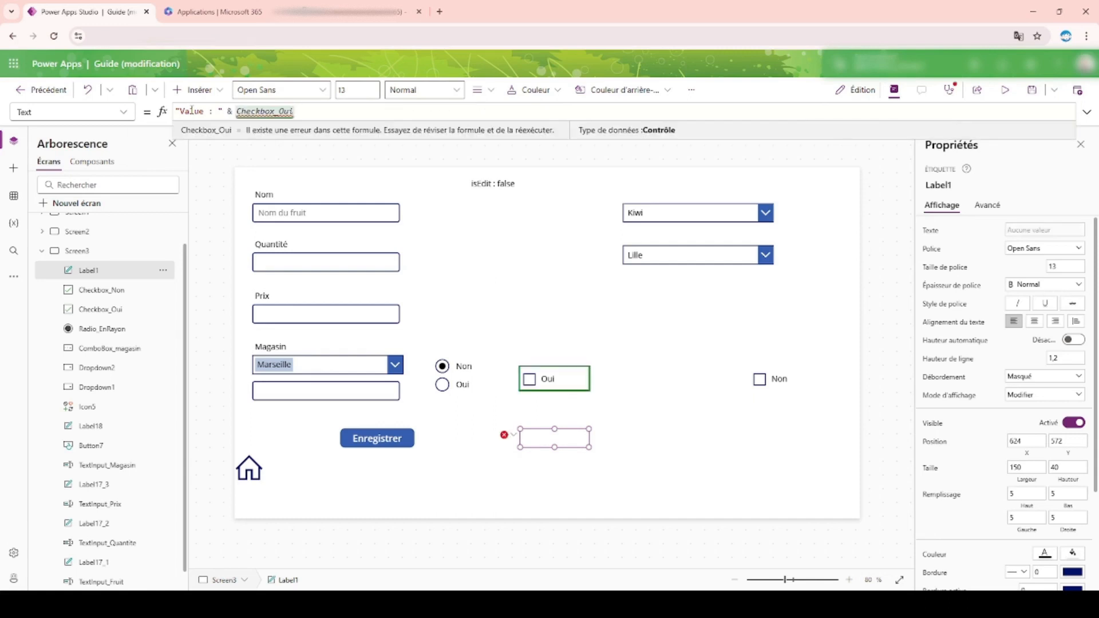
pyautogui.write('.')
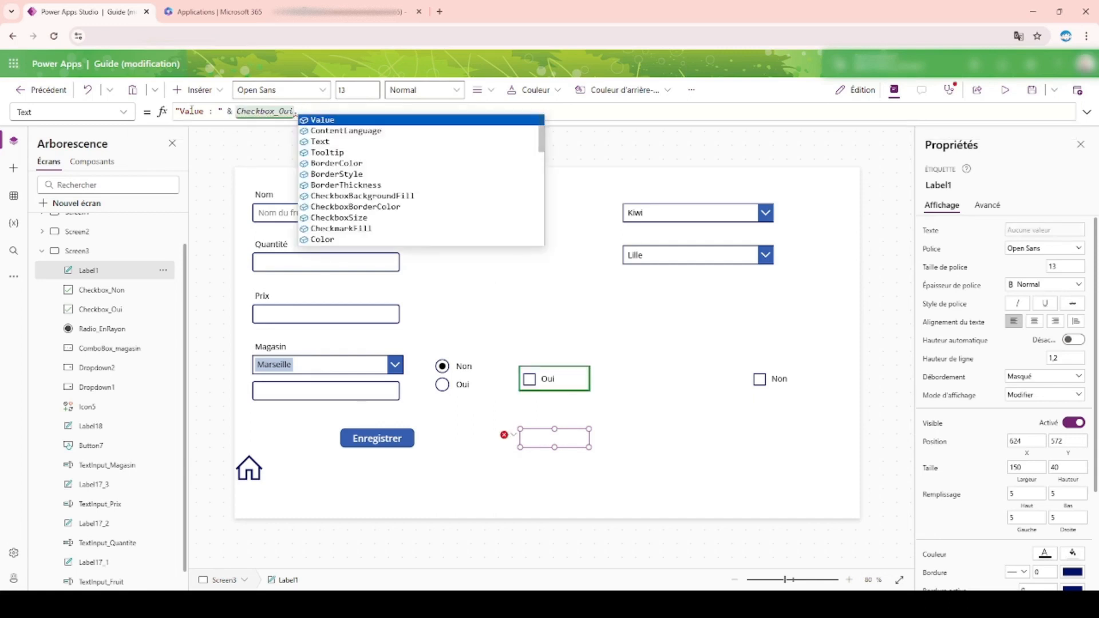
pyautogui.press('Tab')
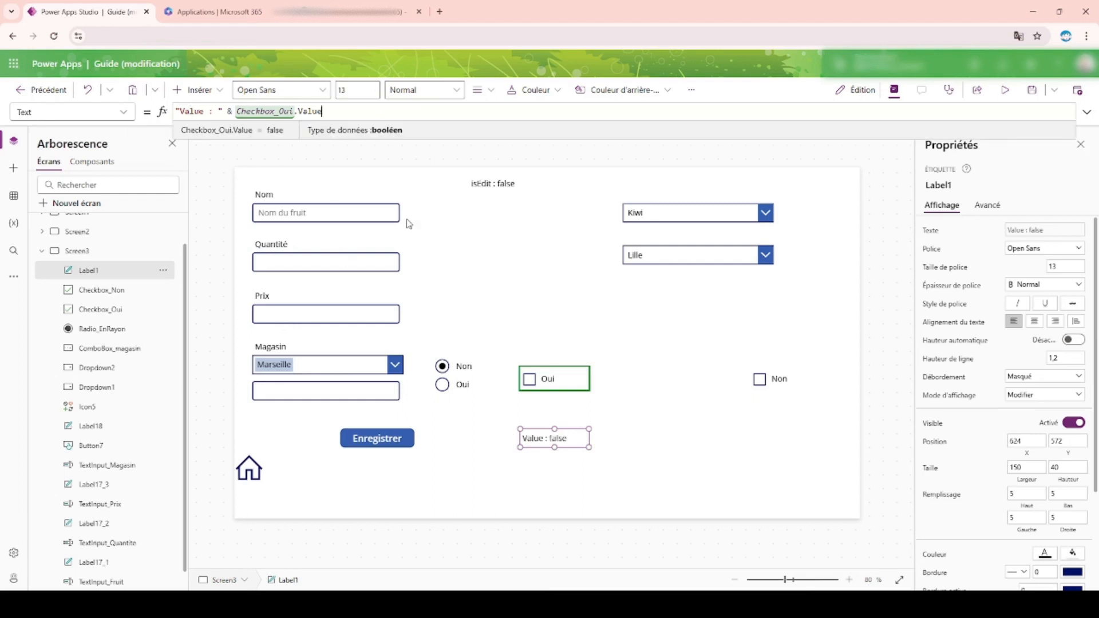
# Step: Preview the app, tick and clear the Oui checkbox to test the value label, and leave the preview
pyautogui.click(1005, 90)
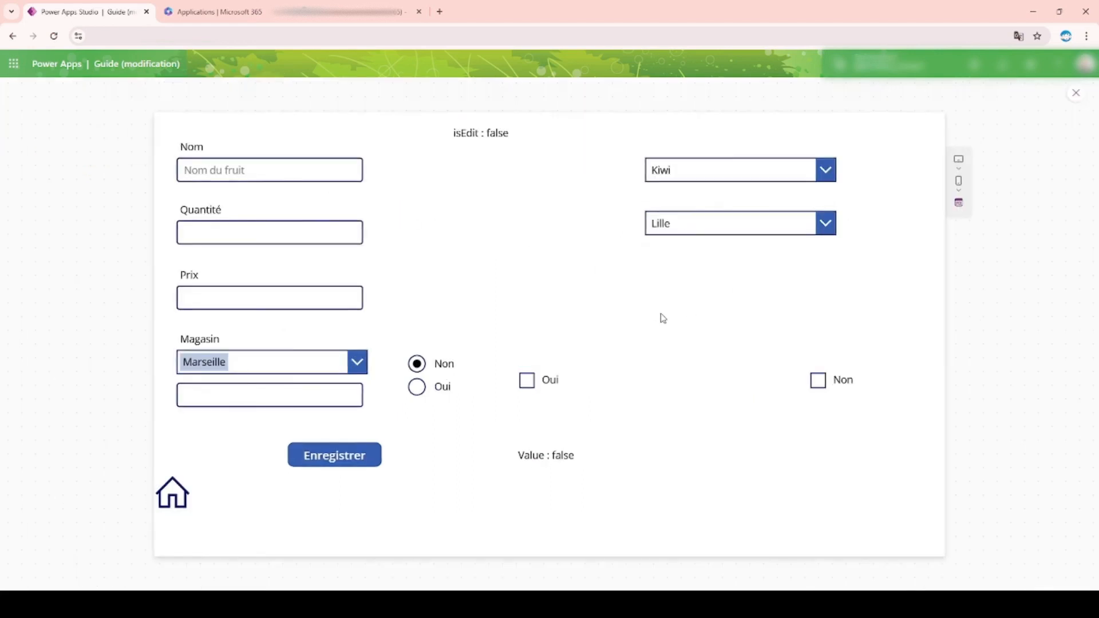
pyautogui.click(527, 384)
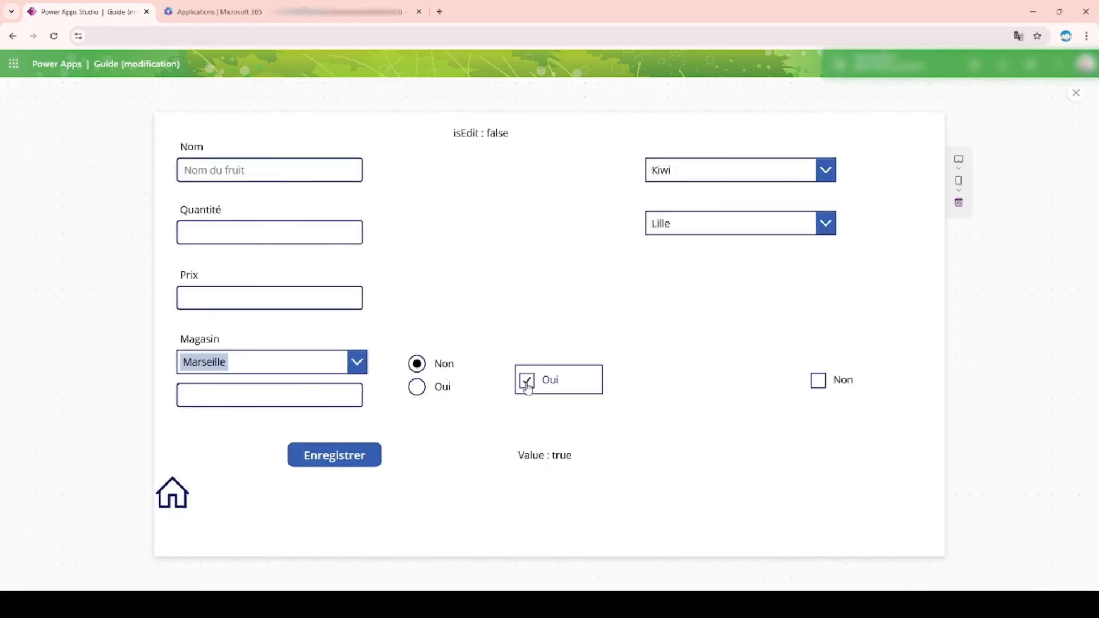
pyautogui.click(528, 382)
pyautogui.click(1079, 94)
# Step: Change the displayed text of Checkbox_Oui to En rayon
pyautogui.click(564, 373)
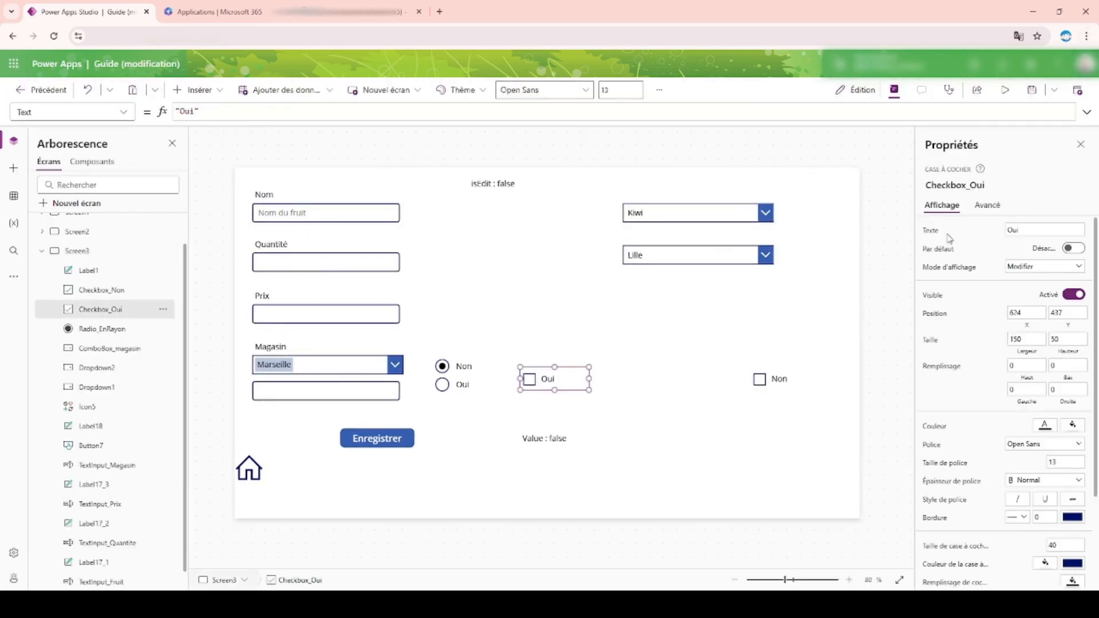
pyautogui.click(1031, 230)
pyautogui.write('En rayon')
pyautogui.click(637, 381)
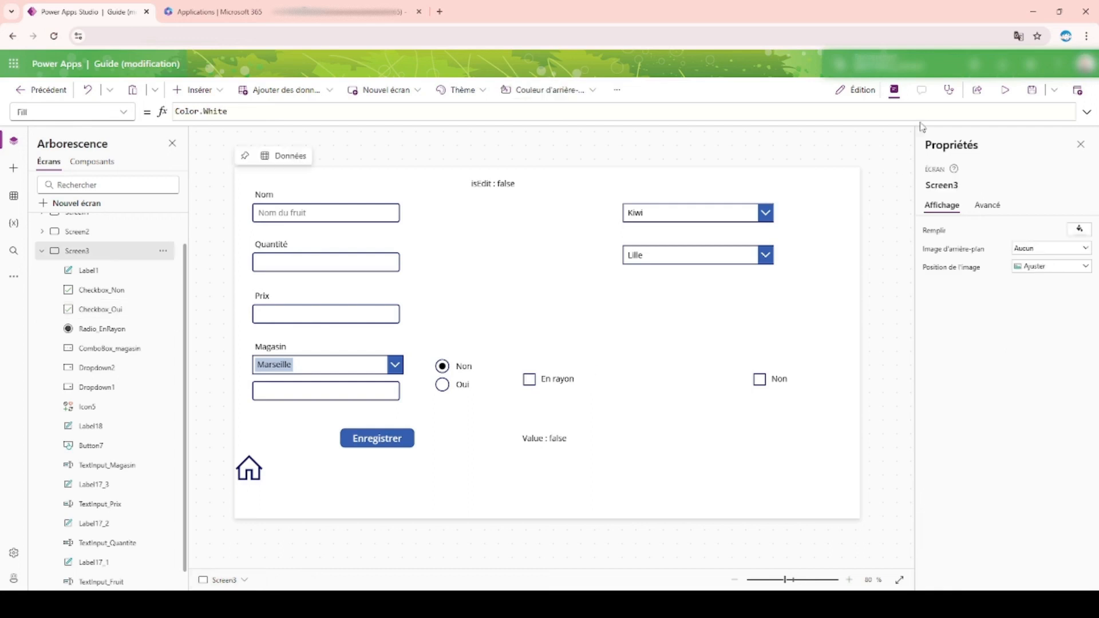
# Step: Preview the app, toggle the En rayon checkbox and leave it ticked before closing the preview
pyautogui.click(1005, 89)
pyautogui.click(520, 393)
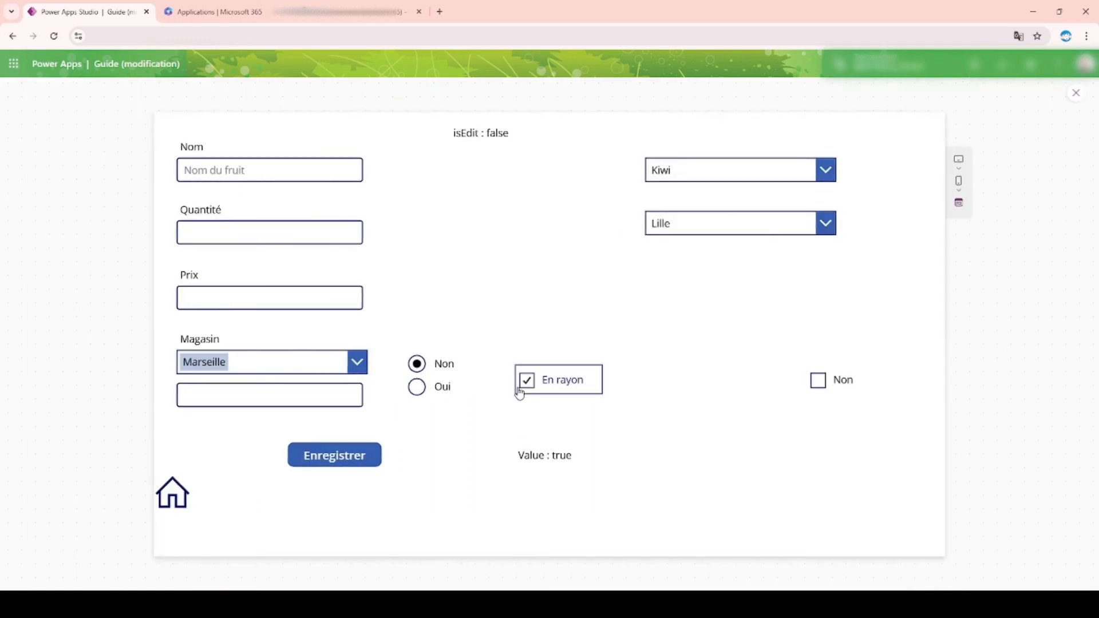
pyautogui.click(520, 393)
pyautogui.click(528, 386)
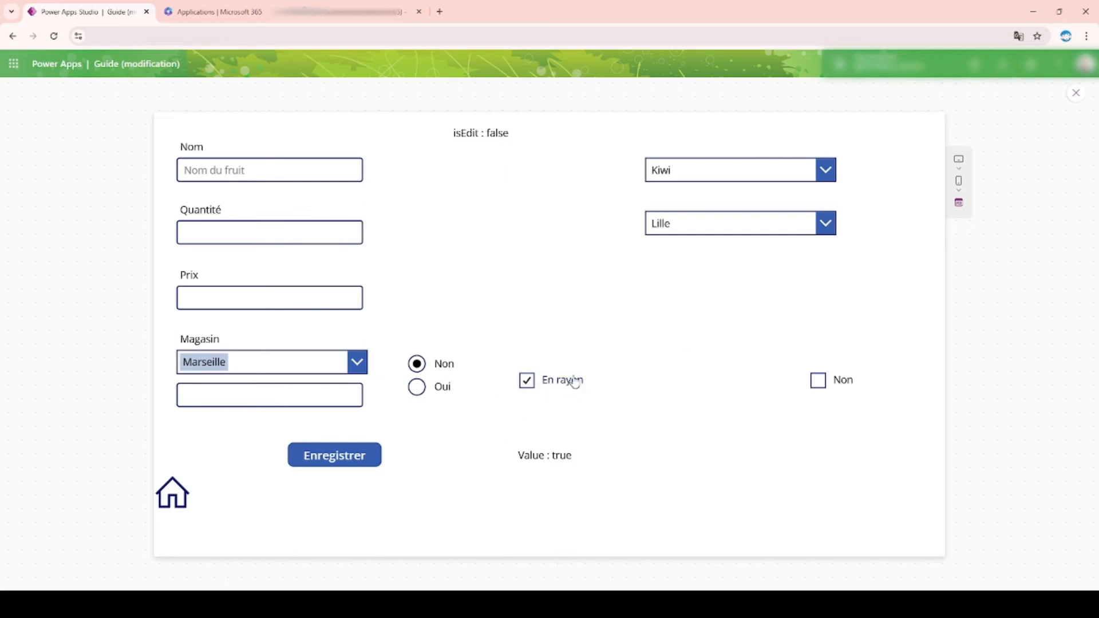
pyautogui.click(1075, 95)
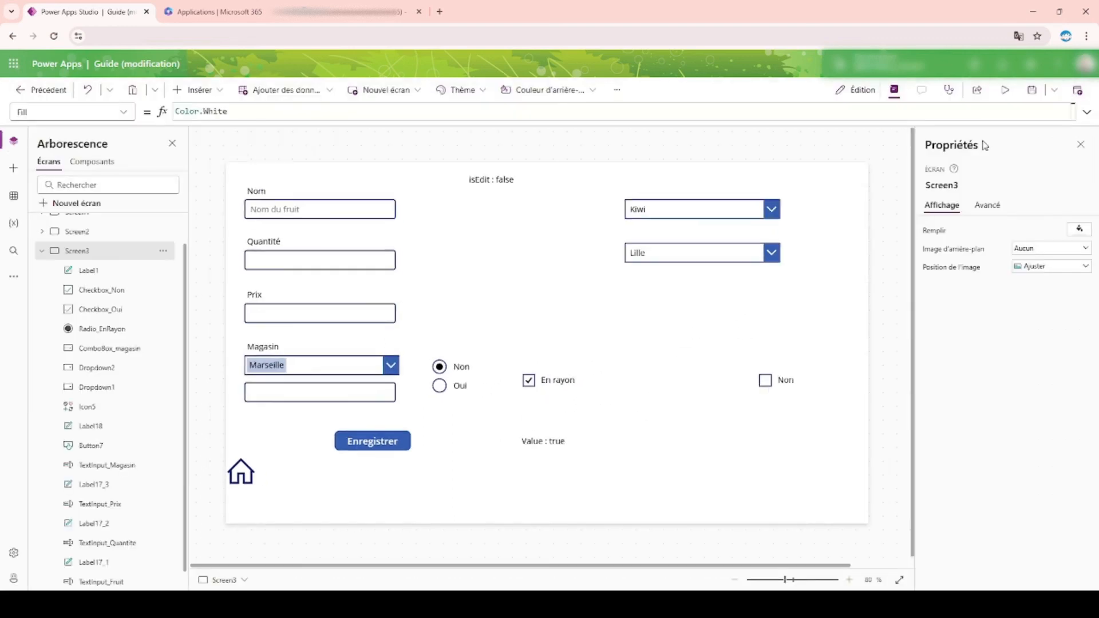
# Step: Rename the Checkbox_Oui control to Checkbox_enRayon
pyautogui.click(570, 376)
pyautogui.click(972, 184)
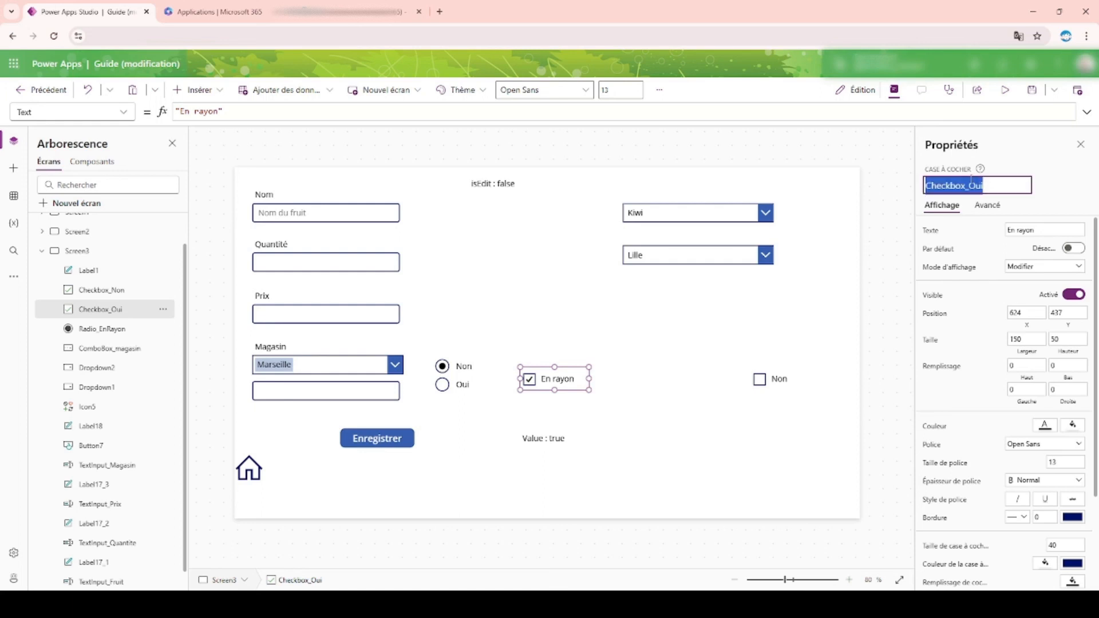
pyautogui.press('End')
pyautogui.press('BackSpace')
pyautogui.press('BackSpace')
pyautogui.press('BackSpace')
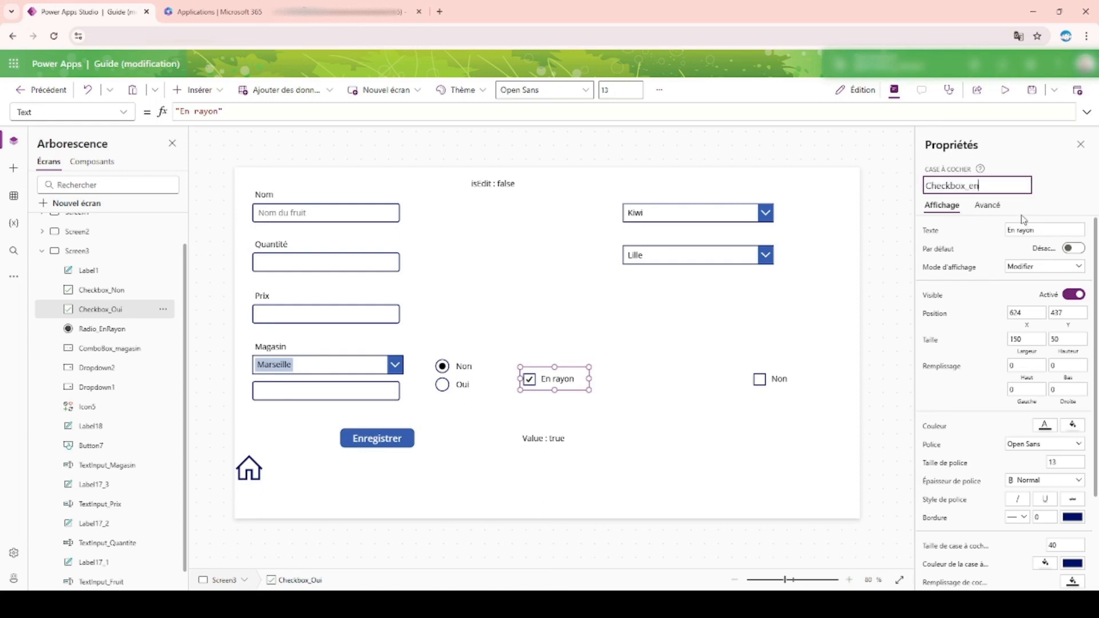
pyautogui.press('Return')
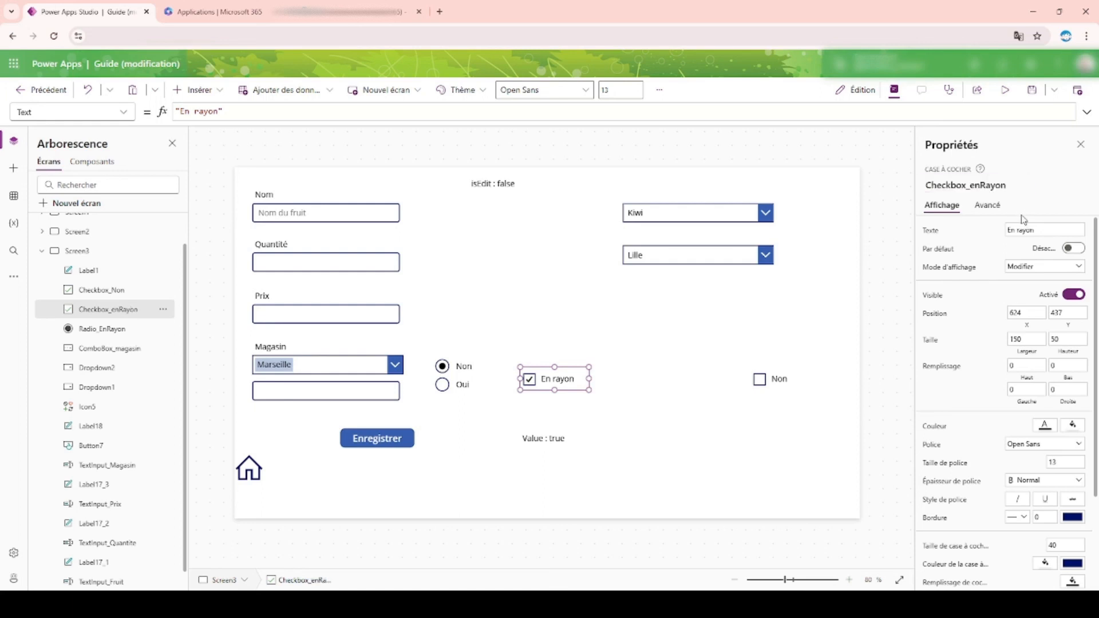
# Step: In the Enregistrer button's OnSelect formula, replace Radio_EnRayon.Selected with Checkbox_enRayon in the enRayon condition of both Patch calls
pyautogui.click(389, 428)
pyautogui.click(390, 436)
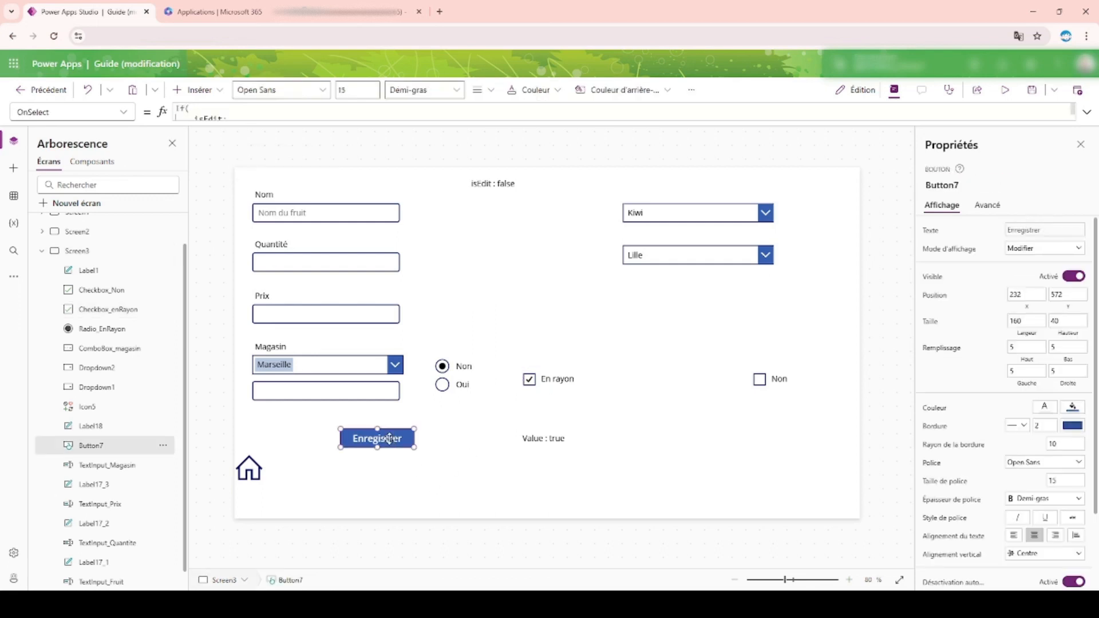
pyautogui.click(1087, 113)
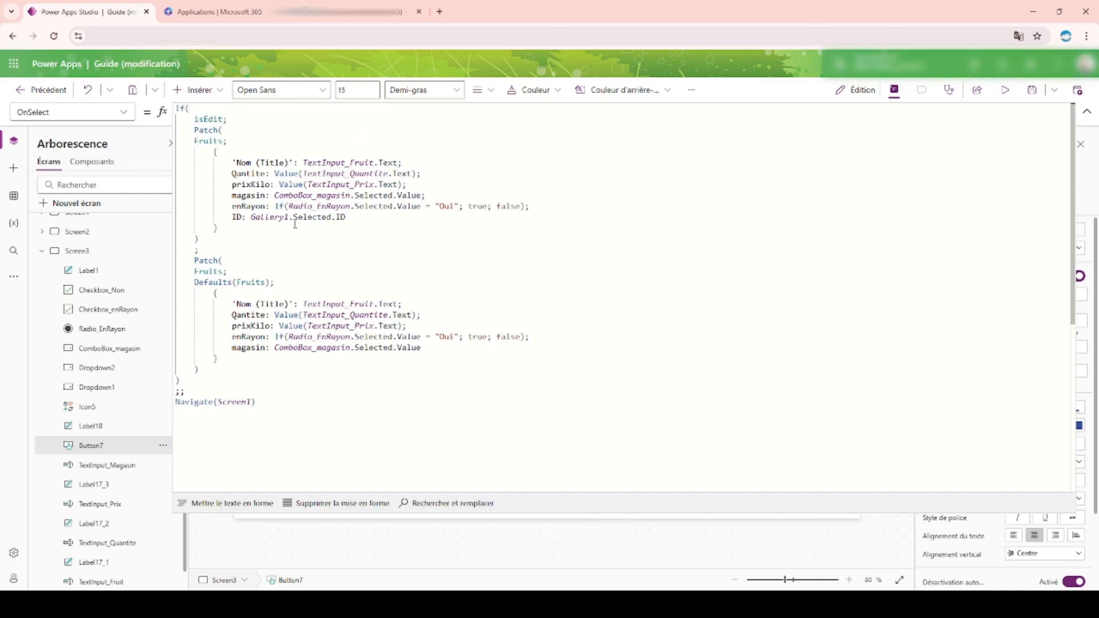
pyautogui.click(307, 205)
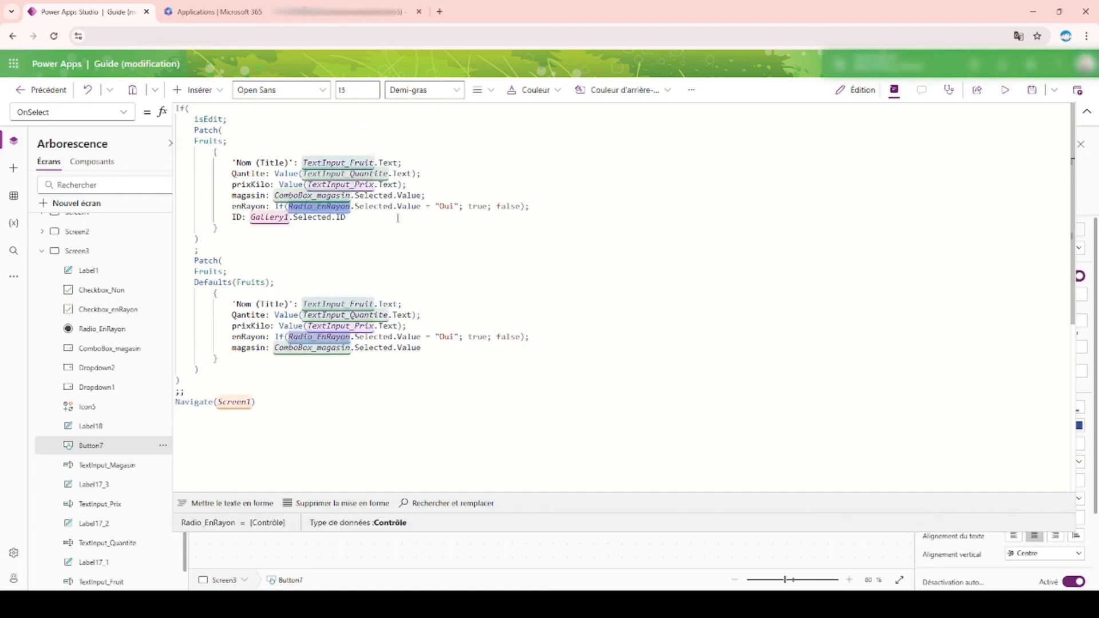
pyautogui.moveTo(393, 208); pyautogui.dragTo(289, 207)
pyautogui.write('Checkbox_enRayon')
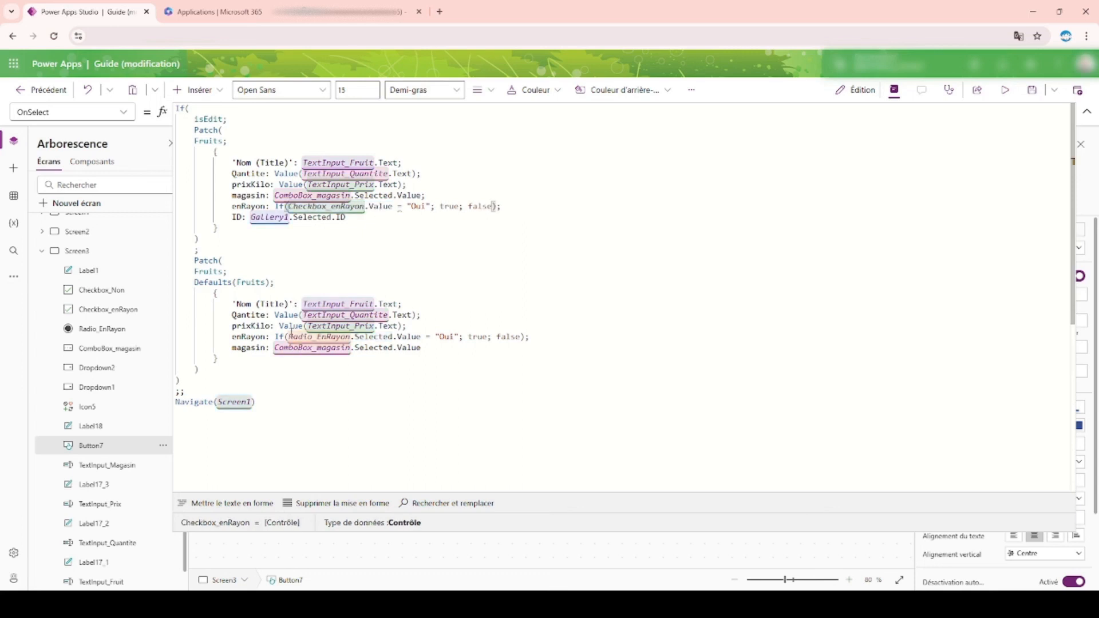
pyautogui.moveTo(289, 337); pyautogui.dragTo(389, 336)
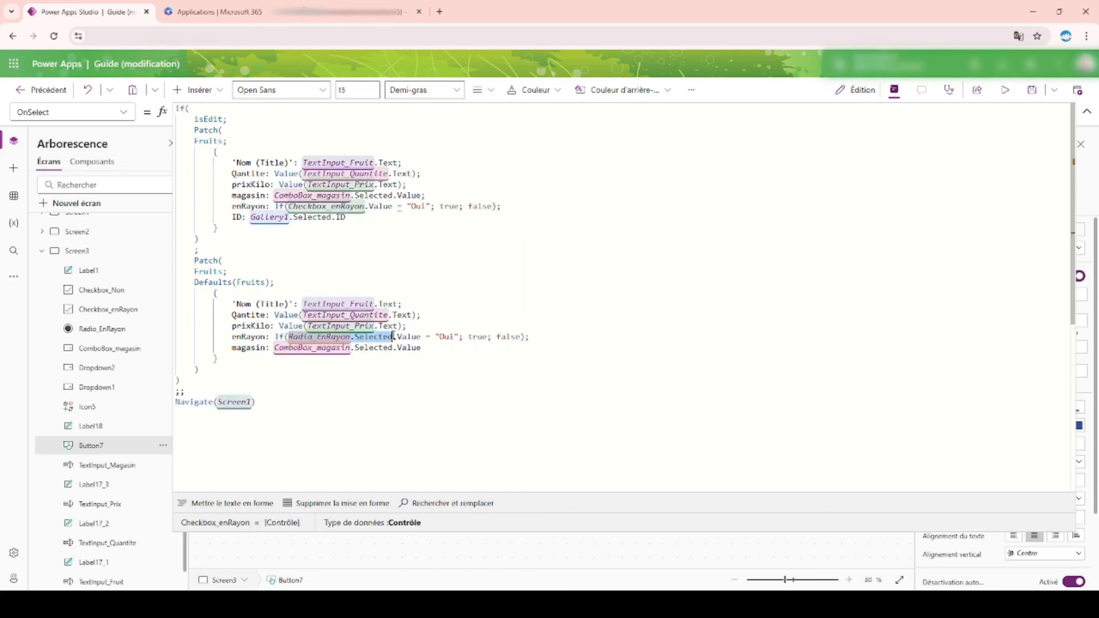
pyautogui.write('Checkbox_enRayon')
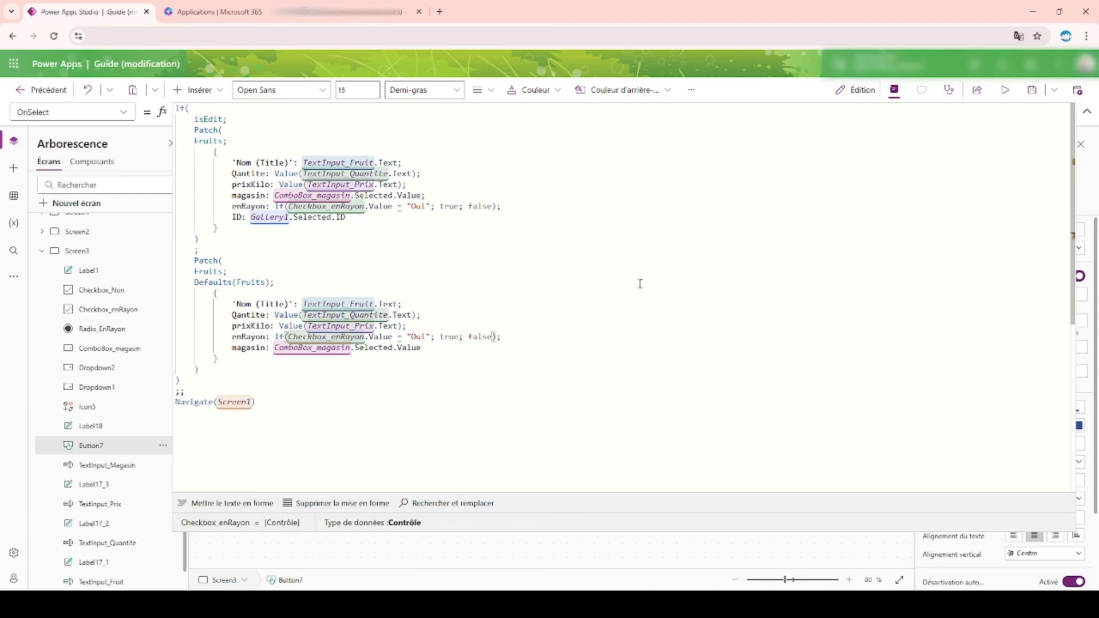
pyautogui.click(1088, 112)
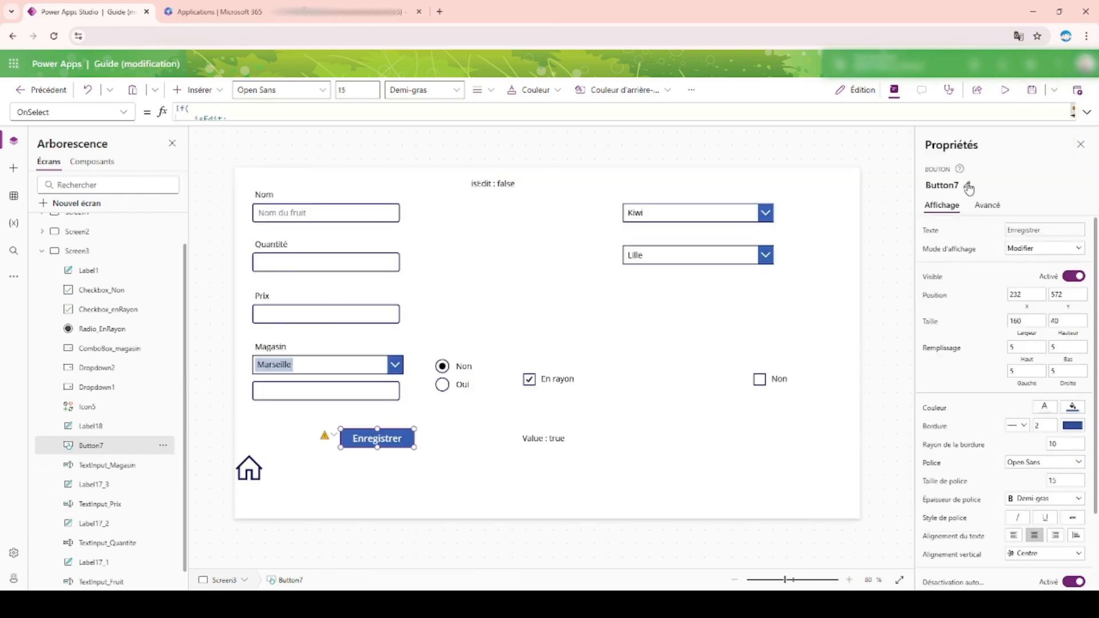
# Step: Preview the app, clear the En rayon checkbox, open Pomme for editing from the fruit list and update the record
pyautogui.click(1005, 90)
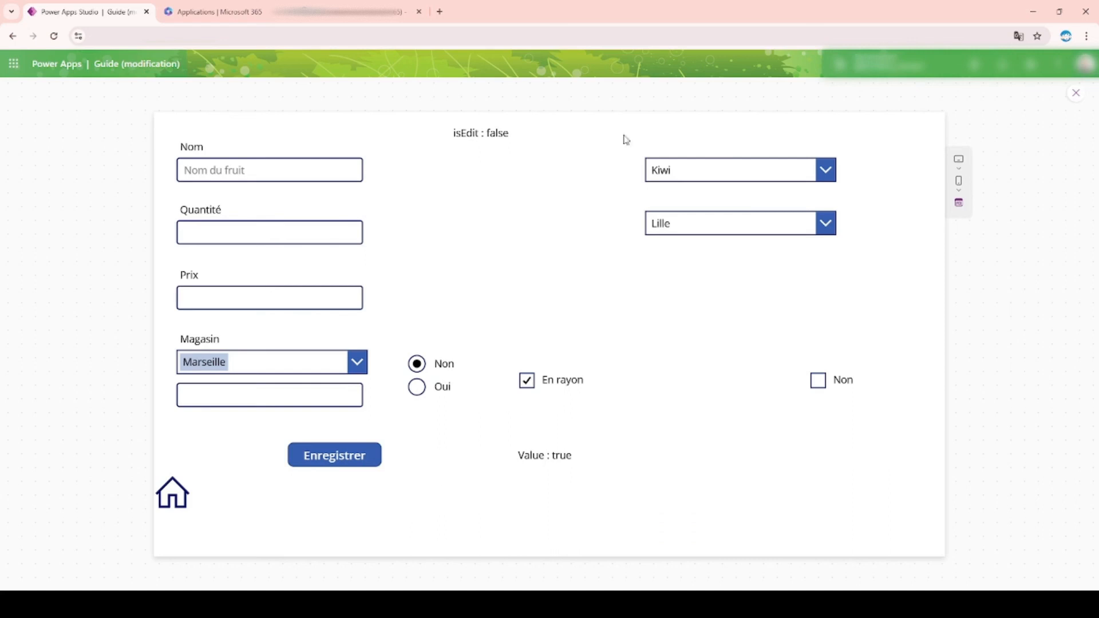
pyautogui.click(537, 391)
pyautogui.click(169, 497)
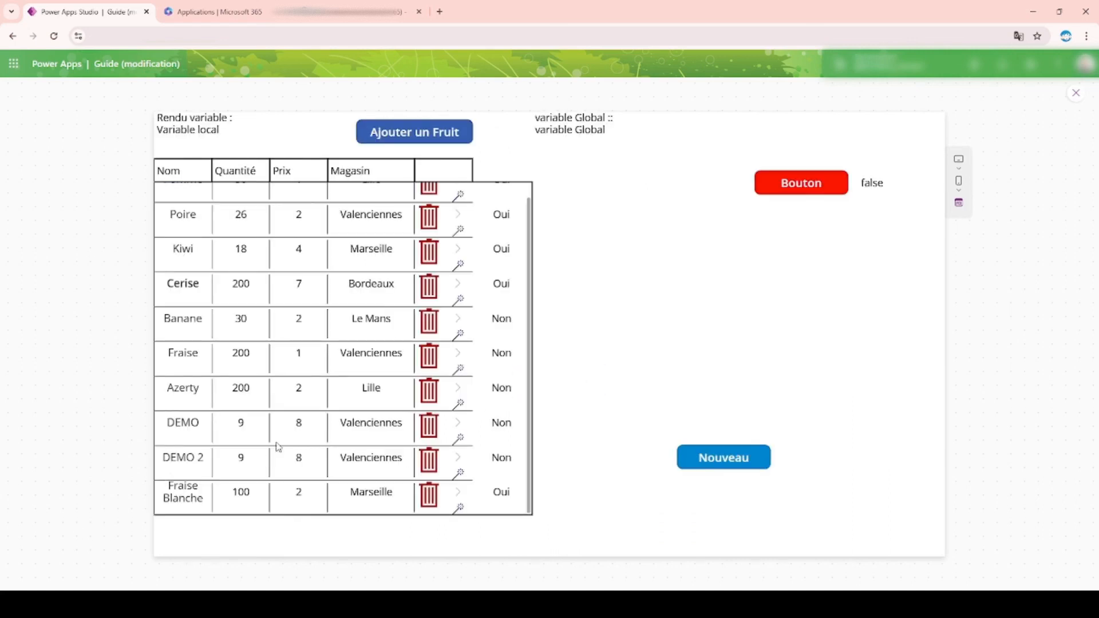
pyautogui.scroll(1, 367, 307)
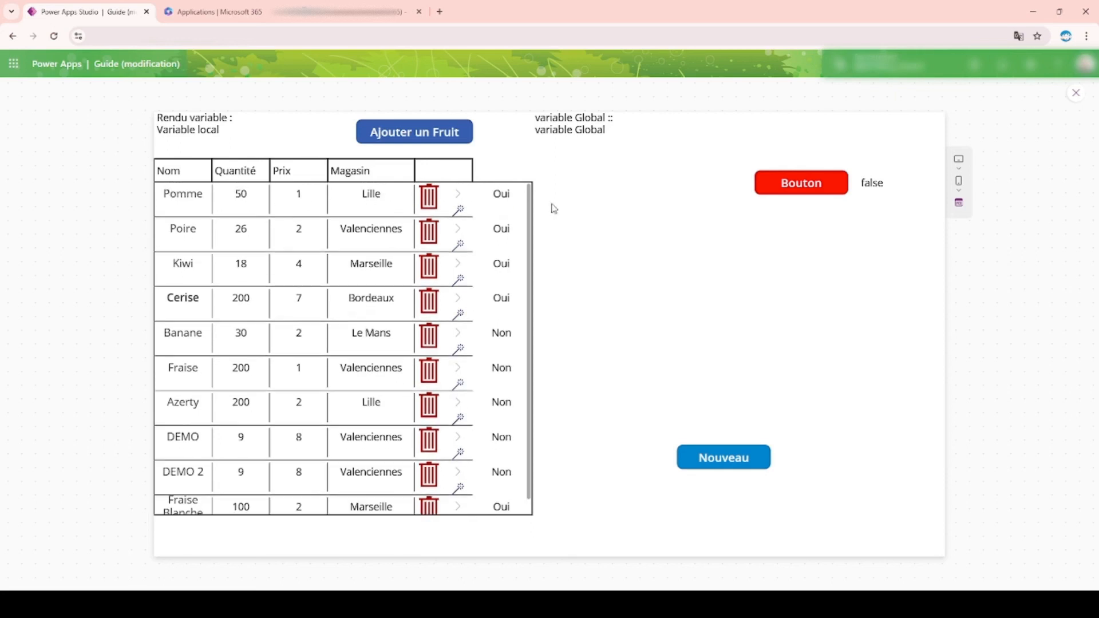
pyautogui.click(457, 212)
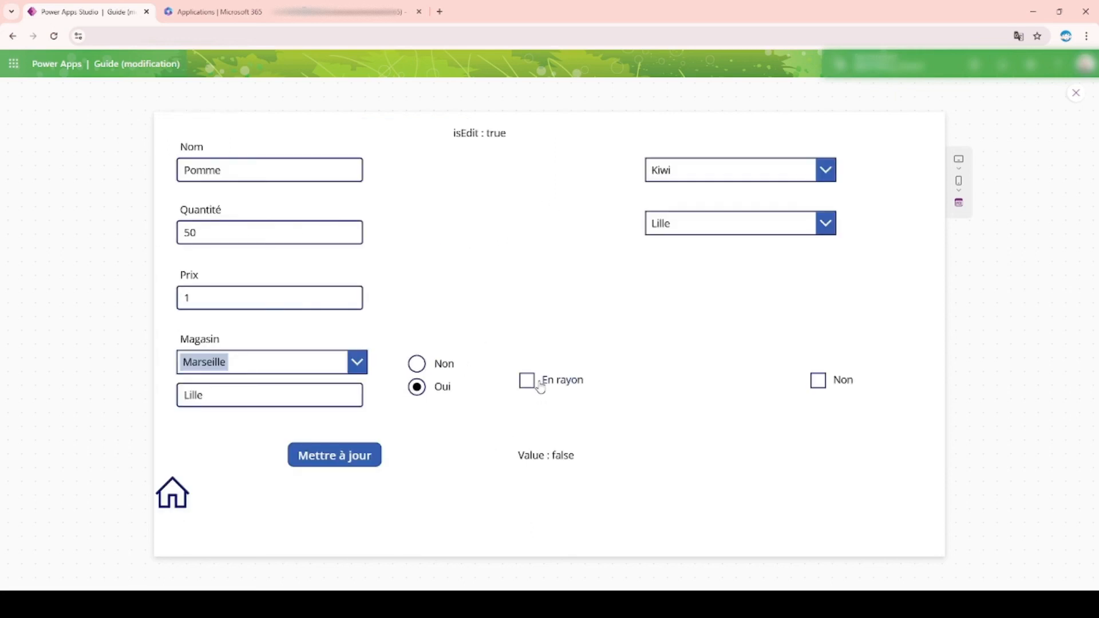
pyautogui.click(185, 495)
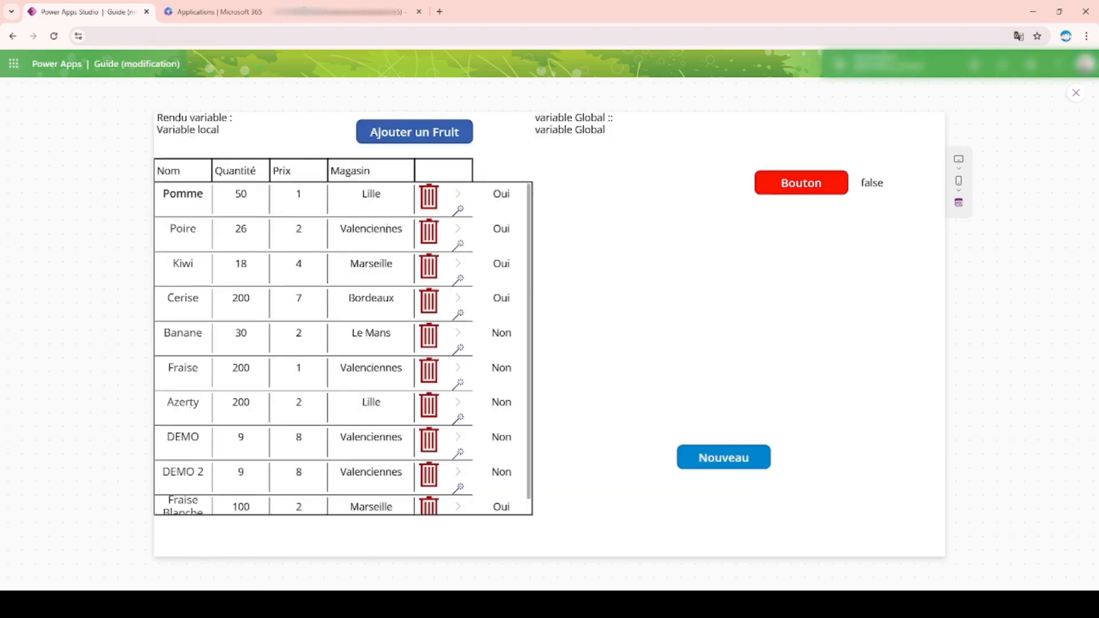
pyautogui.click(457, 211)
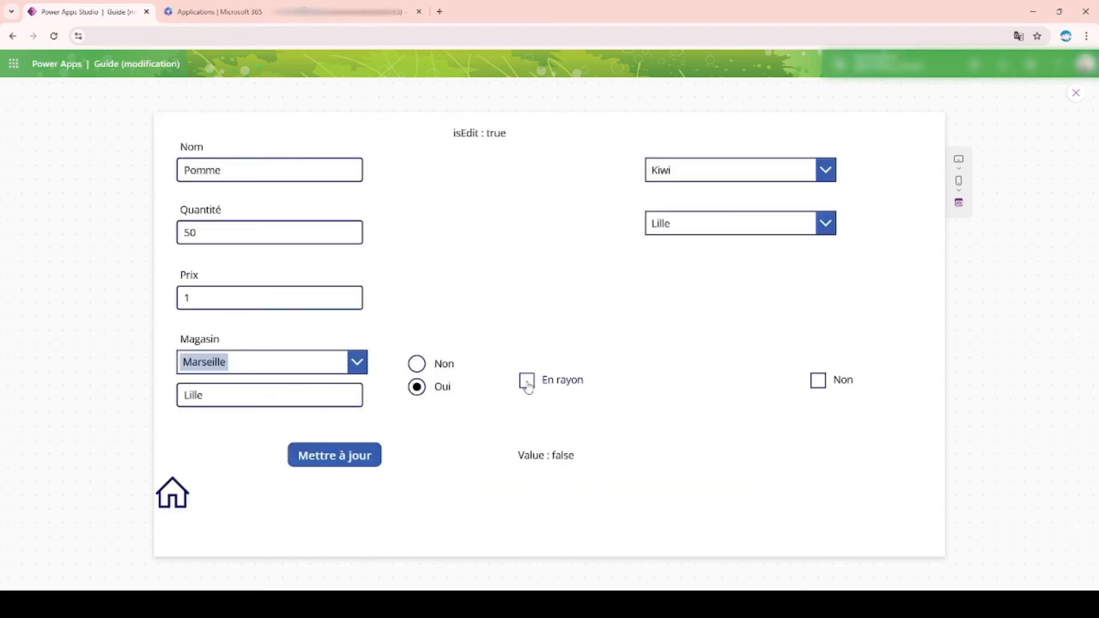
pyautogui.click(361, 454)
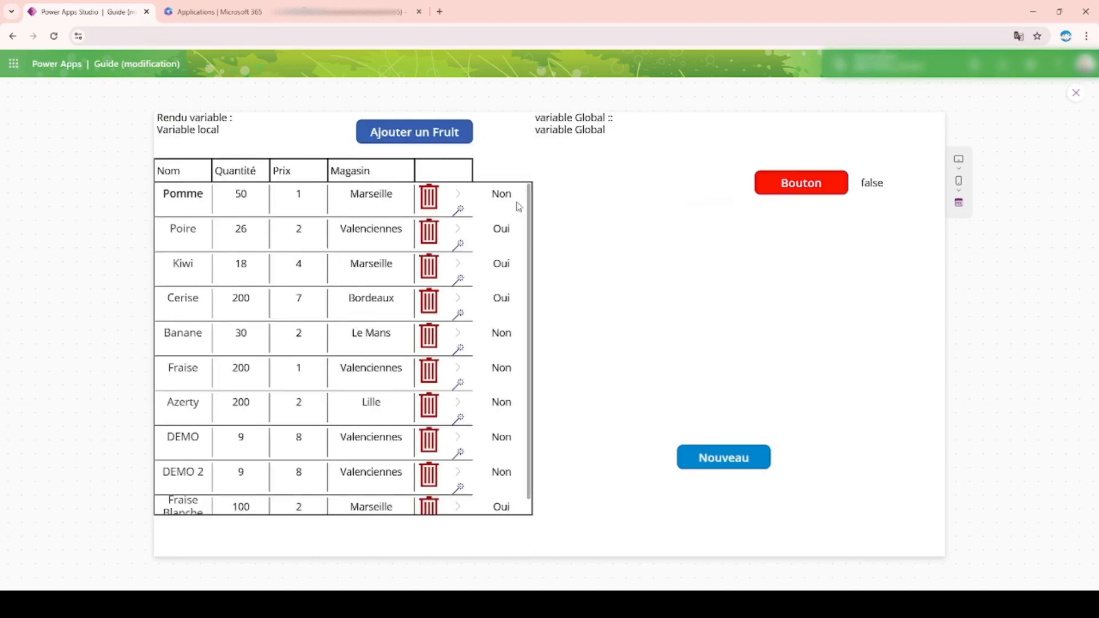
# Step: Reopen Pomme, tick En rayon and update it, repeat the update to check the list, and leave the preview from its edit form
pyautogui.click(460, 211)
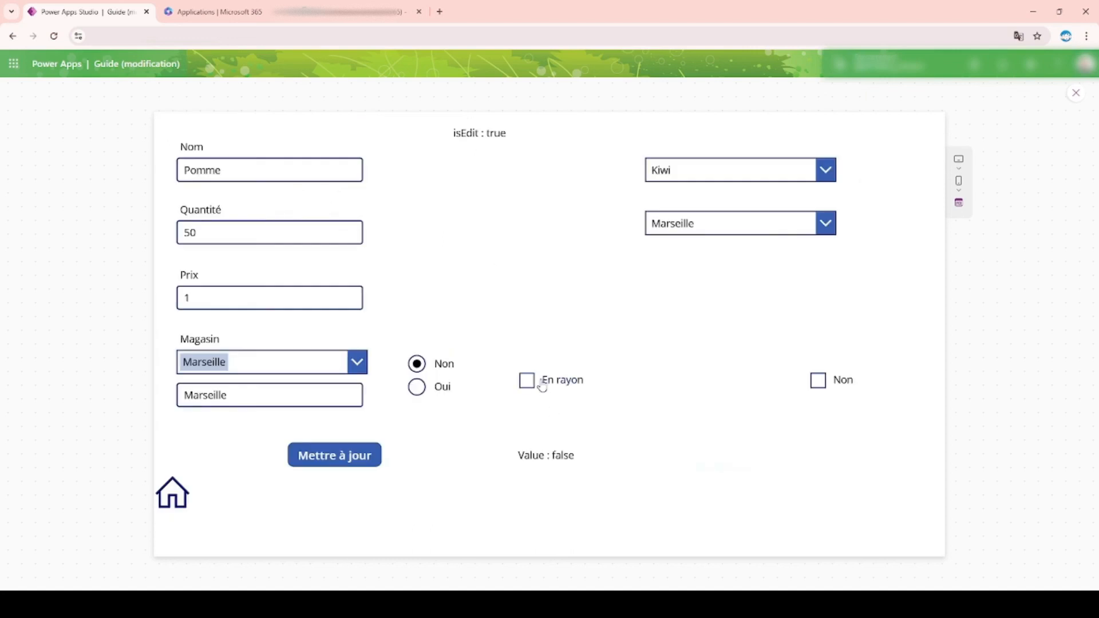
pyautogui.click(542, 383)
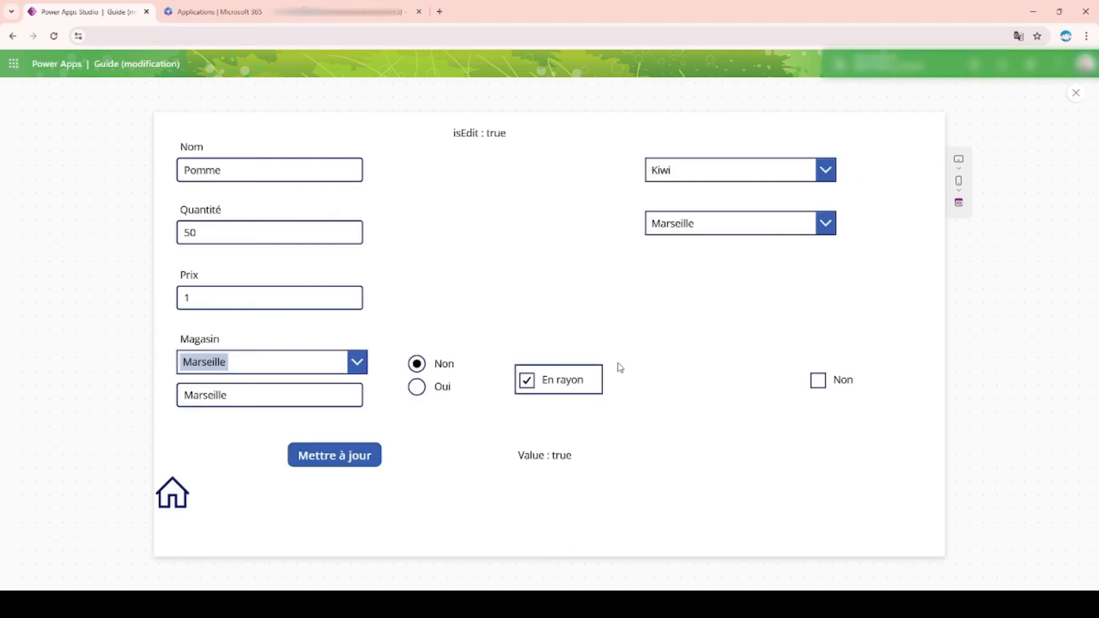
pyautogui.click(304, 466)
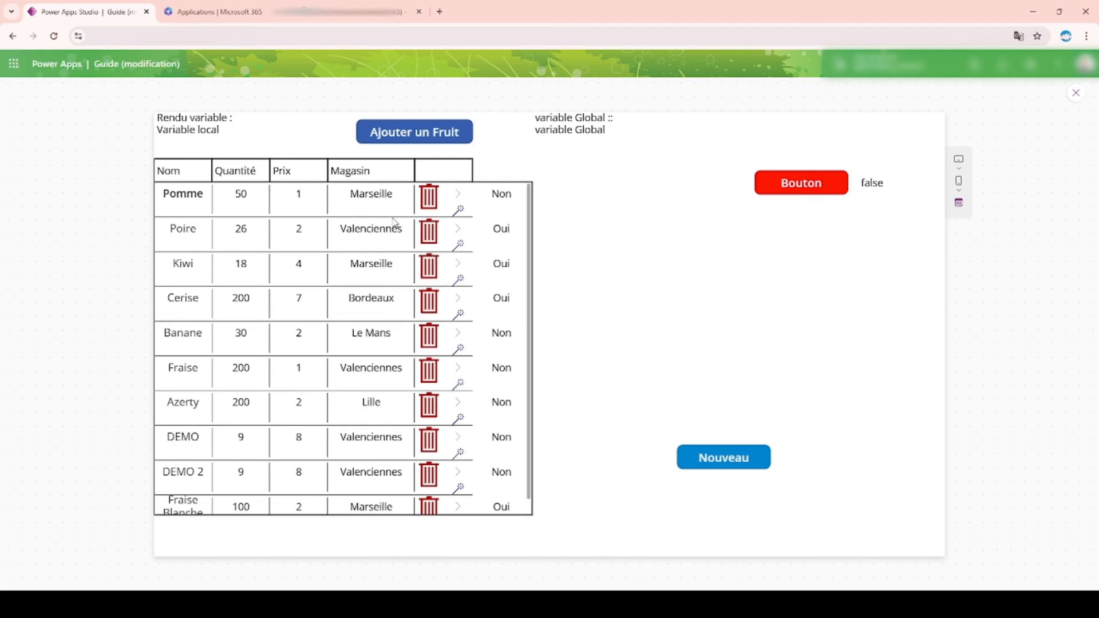
pyautogui.click(461, 214)
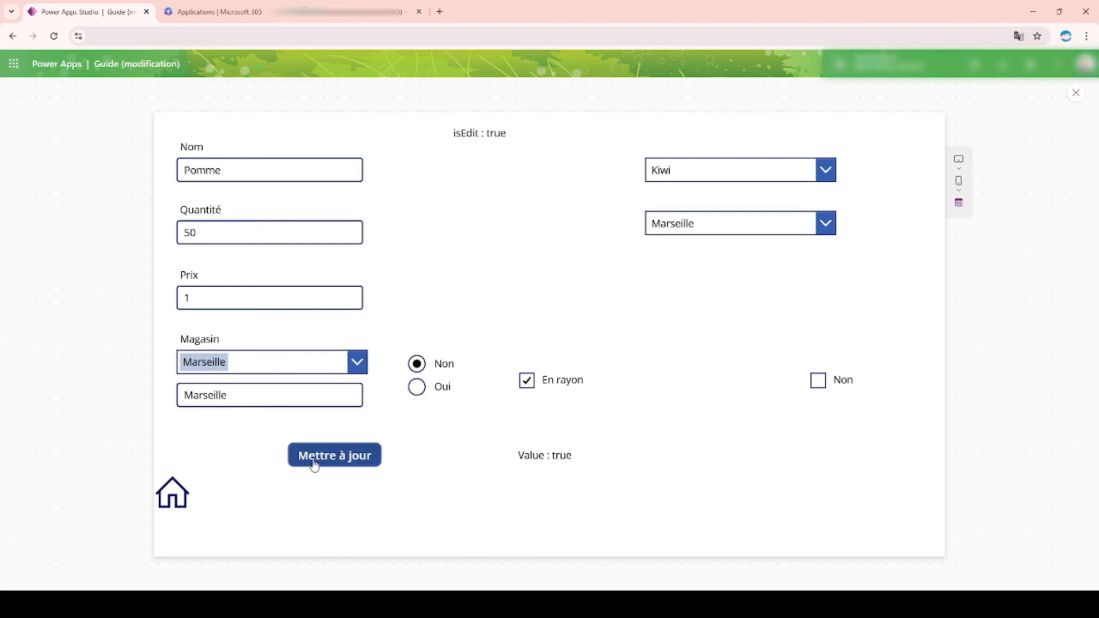
pyautogui.click(335, 463)
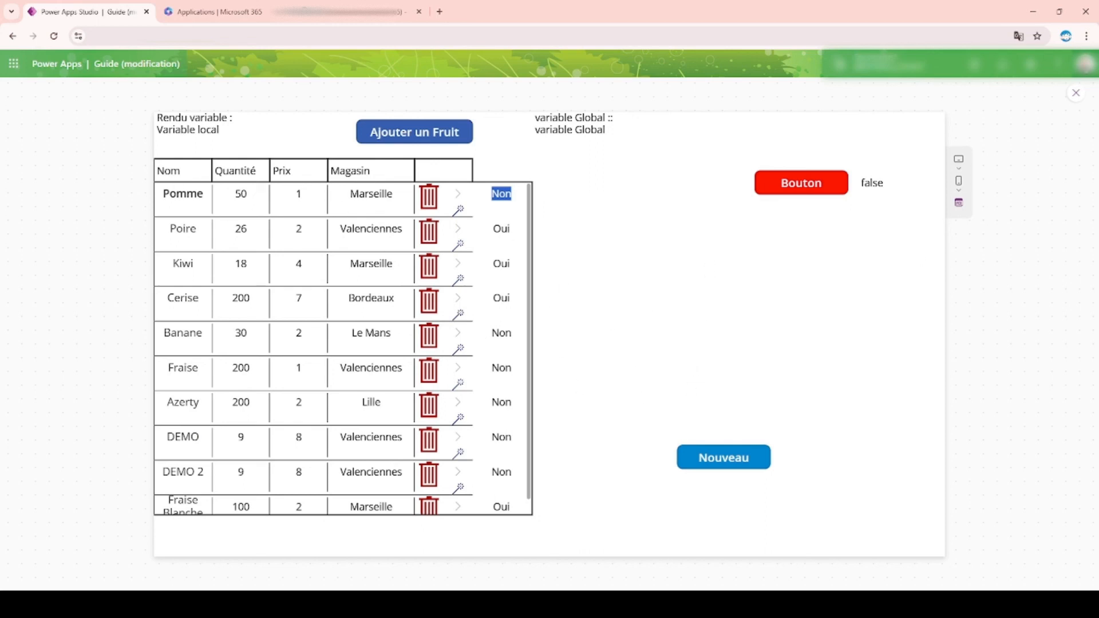
pyautogui.click(459, 210)
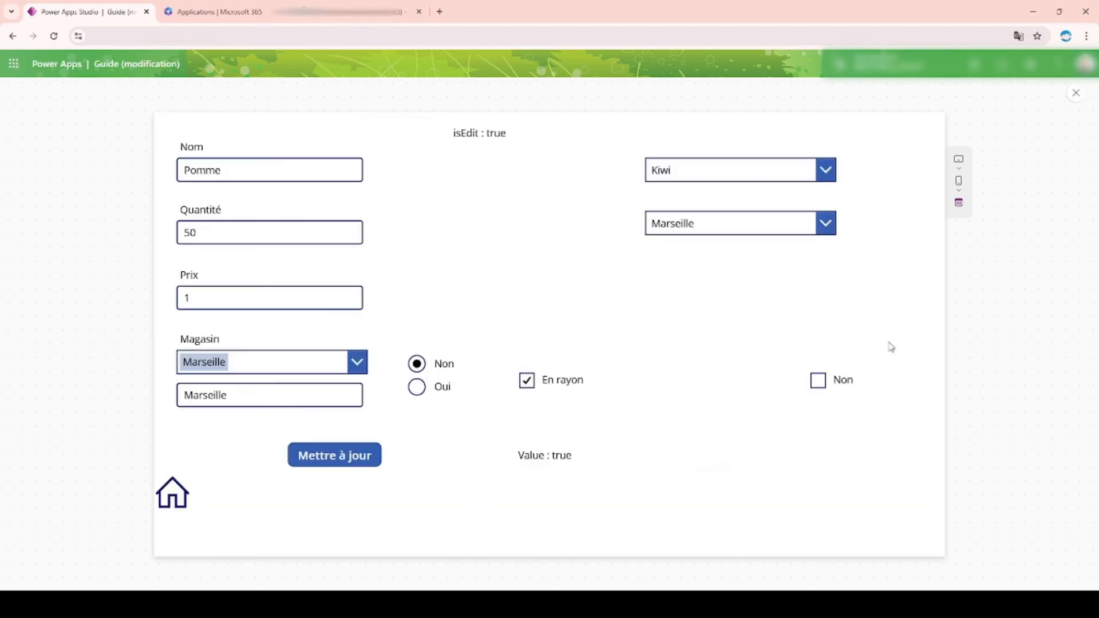
pyautogui.click(1076, 94)
# Step: In the update button's OnSelect formula, assign Checkbox_enRayon.Value directly to enRayon in both Patch calls
pyautogui.click(410, 446)
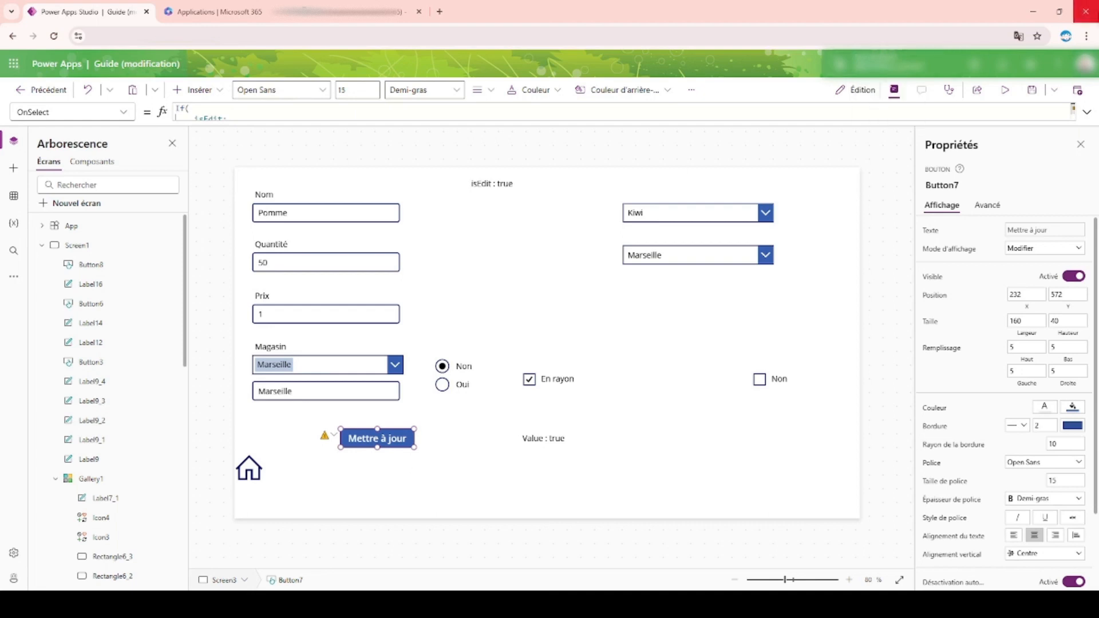
pyautogui.click(1087, 112)
pyautogui.scroll(-1, 394, 351)
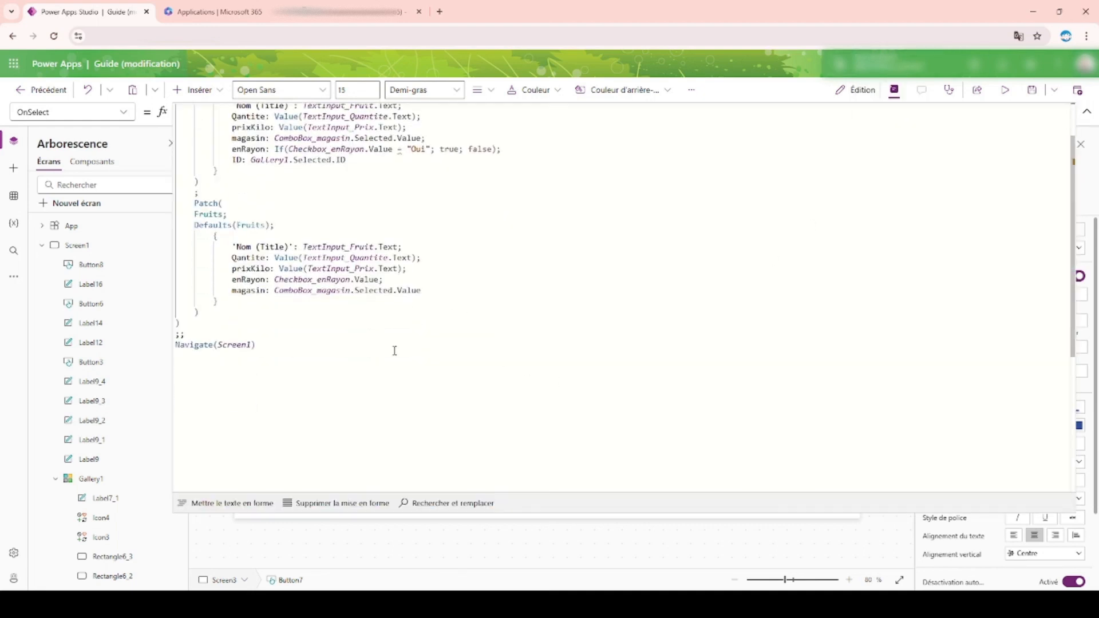
pyautogui.moveTo(275, 280); pyautogui.dragTo(381, 279)
pyautogui.hotkey('ctrl', 'c')
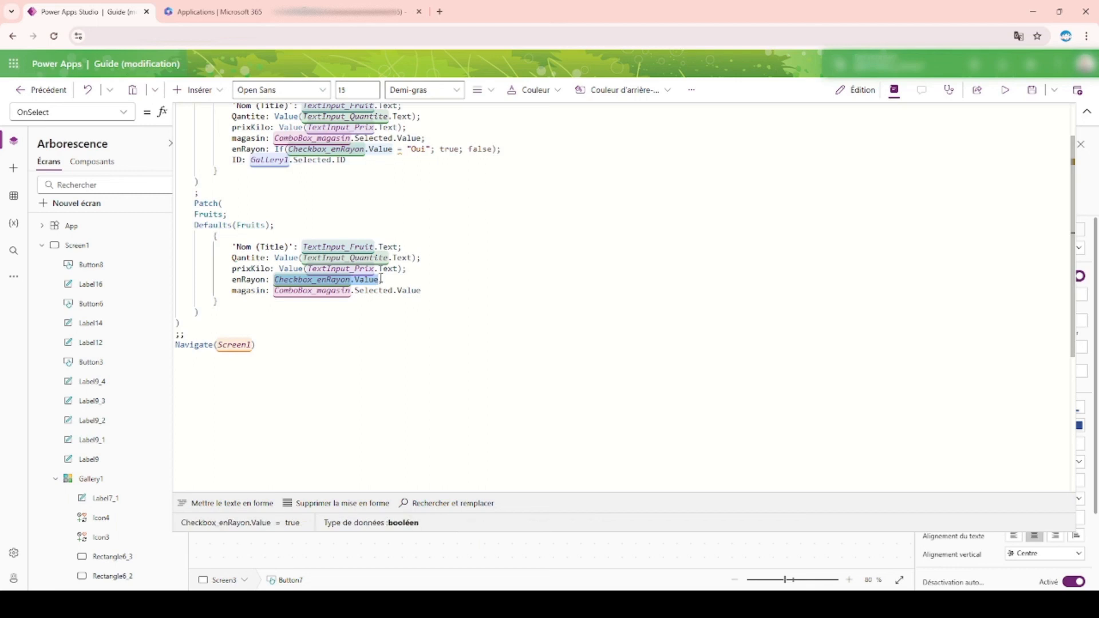
pyautogui.moveTo(291, 224); pyautogui.dragTo(198, 227)
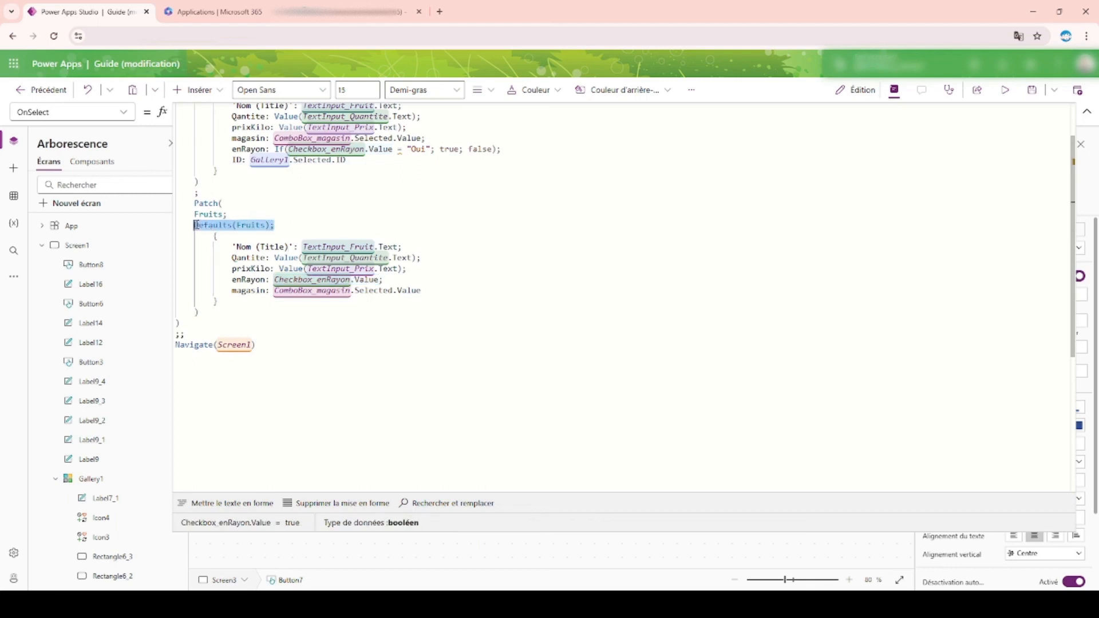
pyautogui.click(233, 206)
pyautogui.scroll(1, 228, 290)
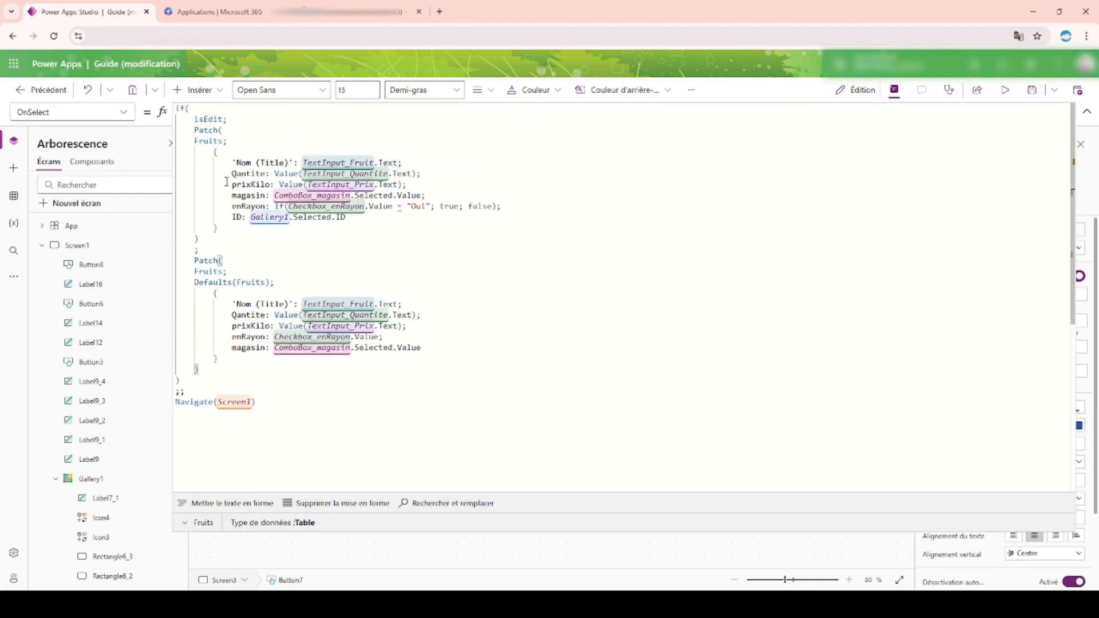
pyautogui.moveTo(275, 207); pyautogui.dragTo(499, 205)
pyautogui.hotkey('ctrl', 'v')
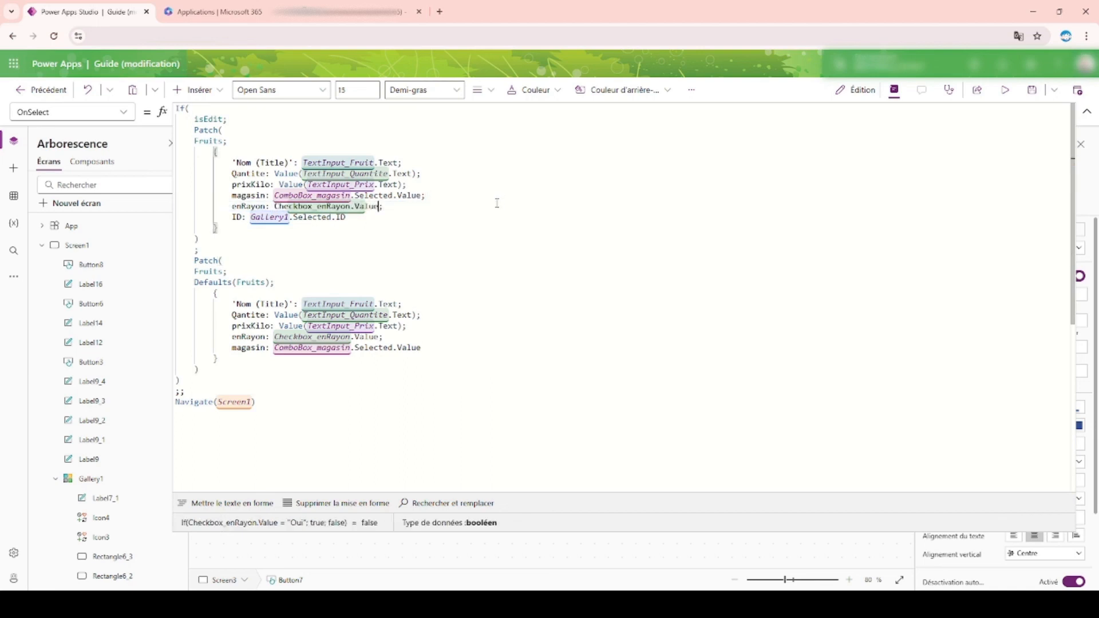
pyautogui.click(1088, 112)
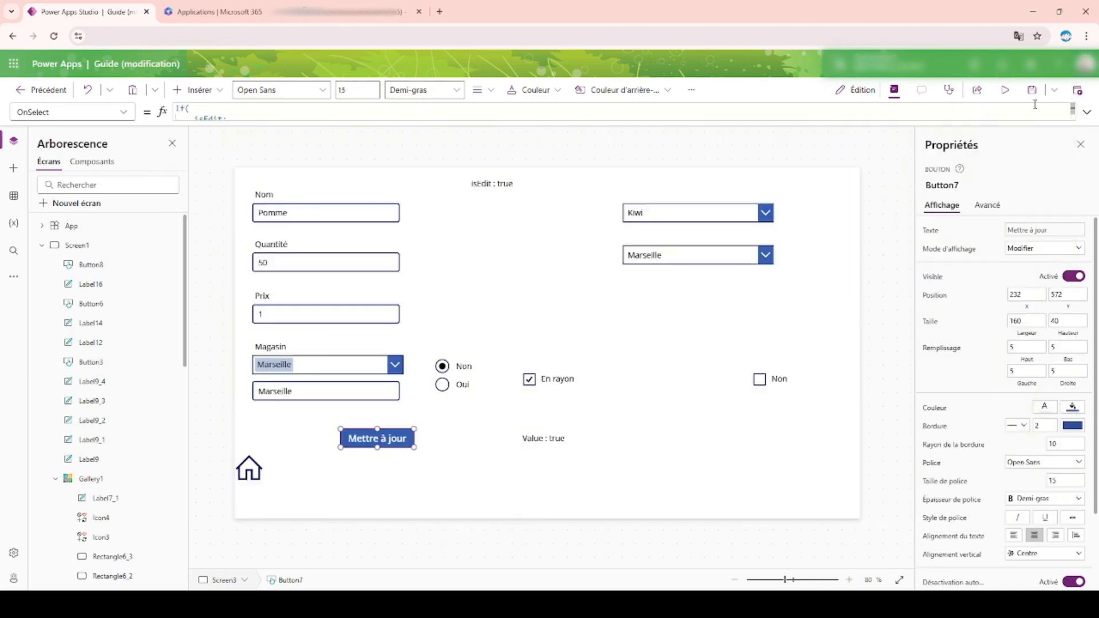
# Step: Preview the form, switch the radio to Oui and back to Non, update Pomme with En rayon ticked, and return to Screen3 in the editor
pyautogui.click(1005, 89)
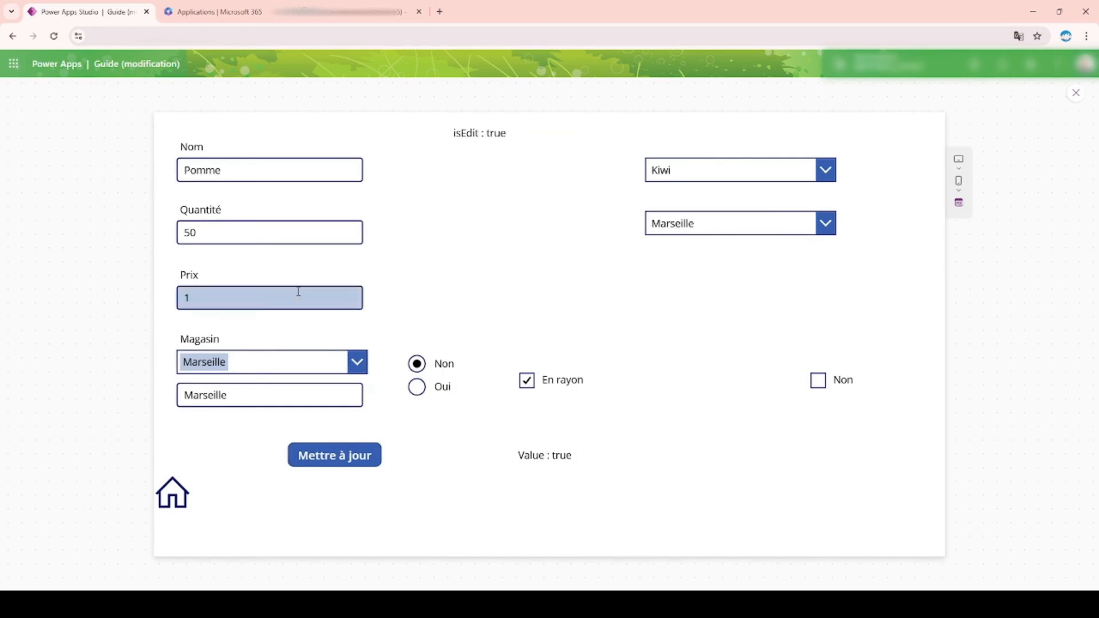
pyautogui.click(417, 387)
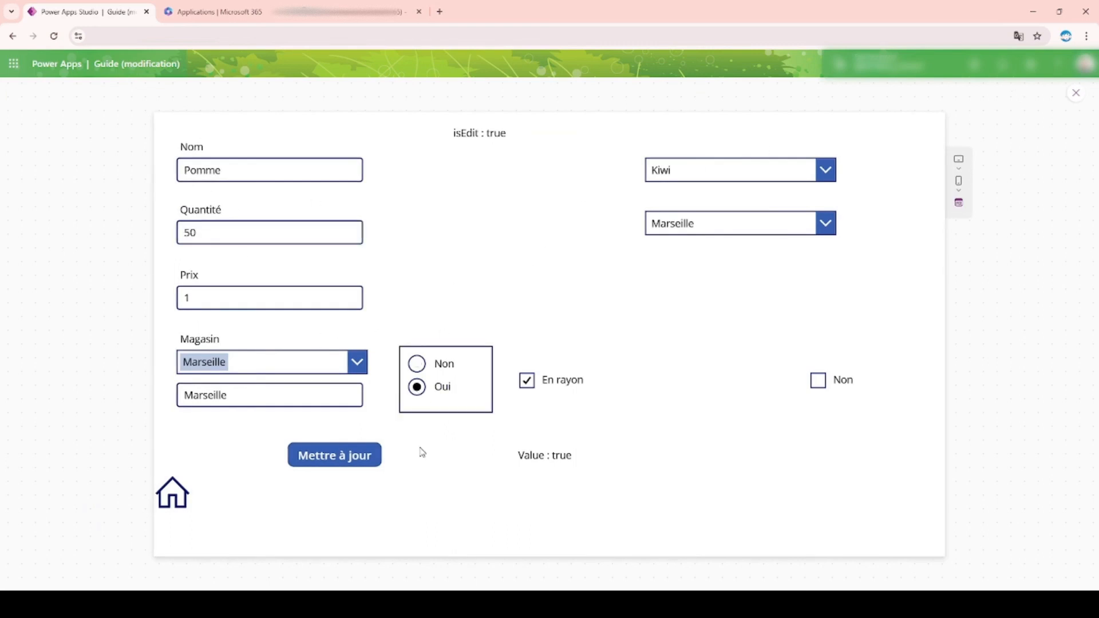
pyautogui.click(424, 368)
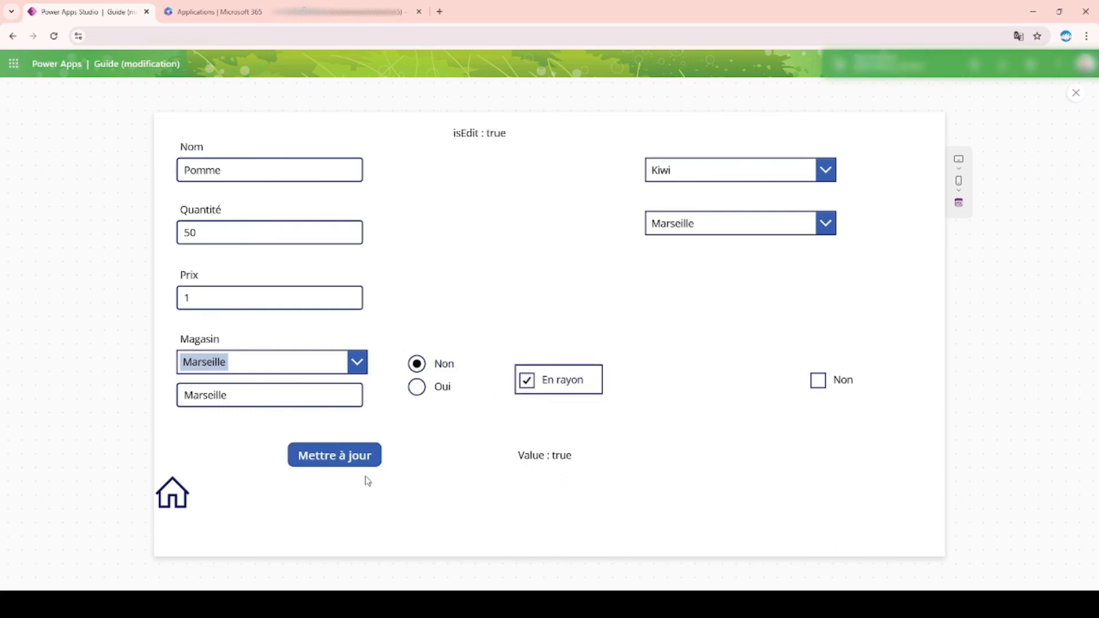
pyautogui.click(360, 456)
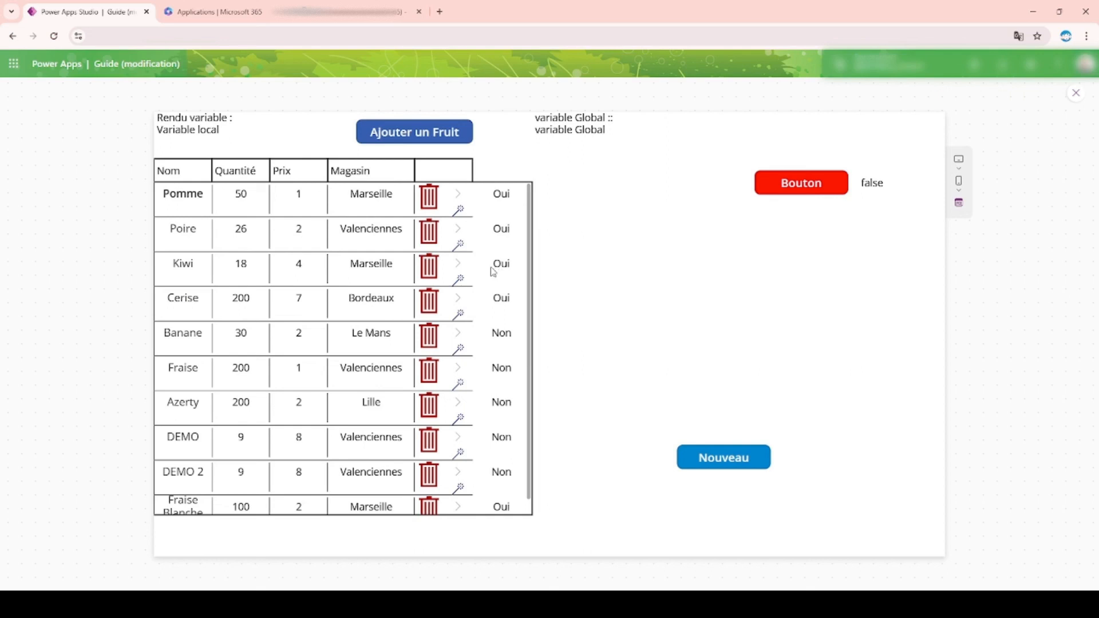
pyautogui.click(1076, 93)
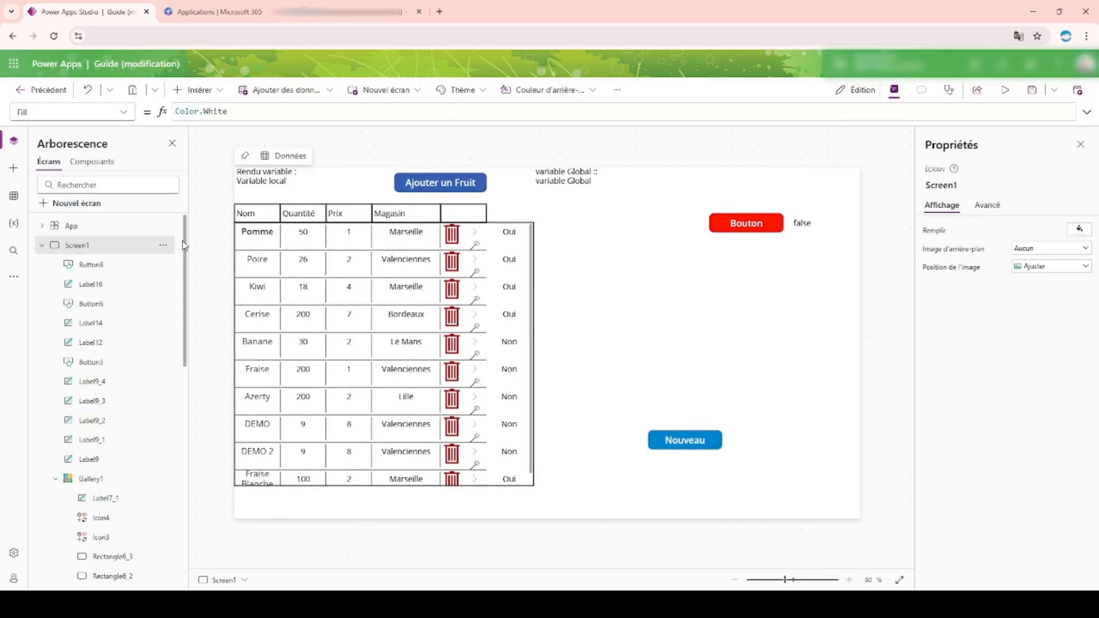
pyautogui.click(42, 246)
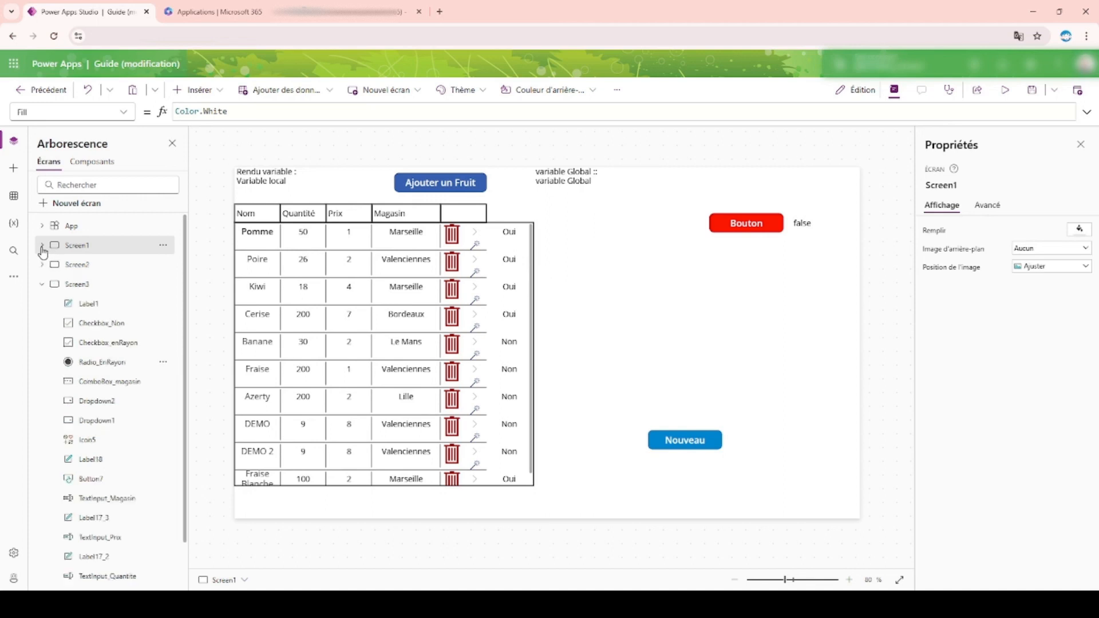
pyautogui.click(77, 284)
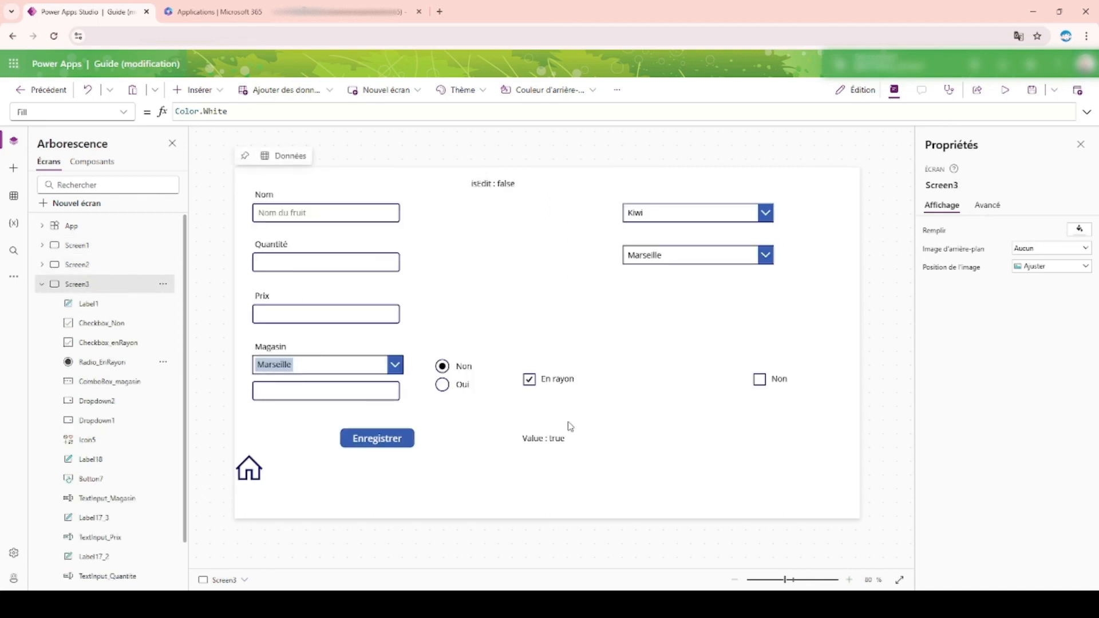